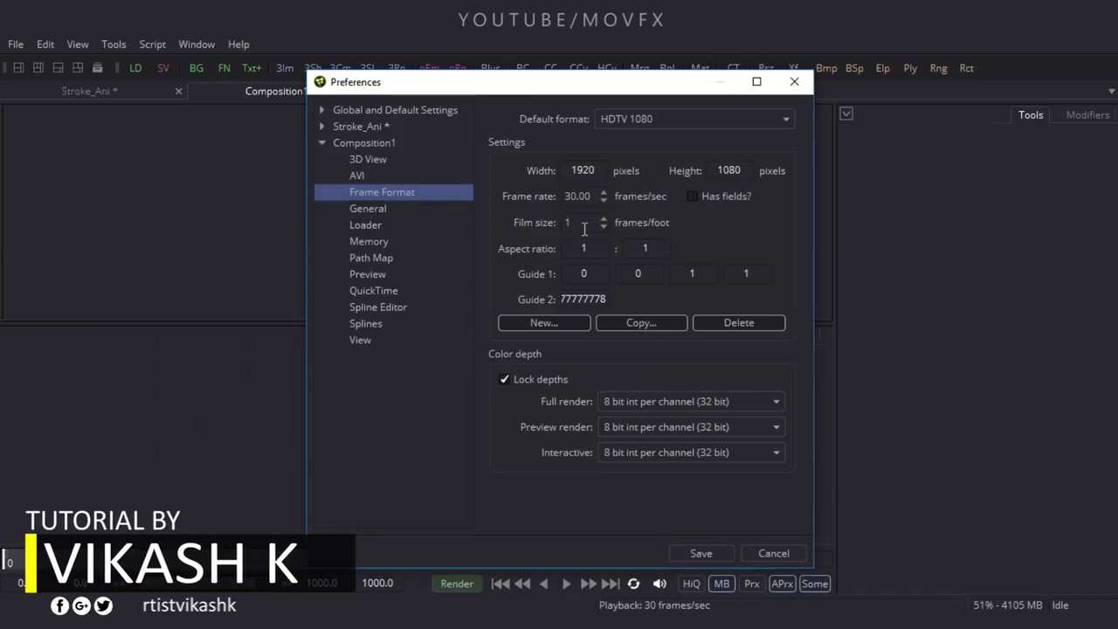
Save the 1920 × 1080, 30 fps frame format and set the composition's global end time to frame 300
click(710, 557)
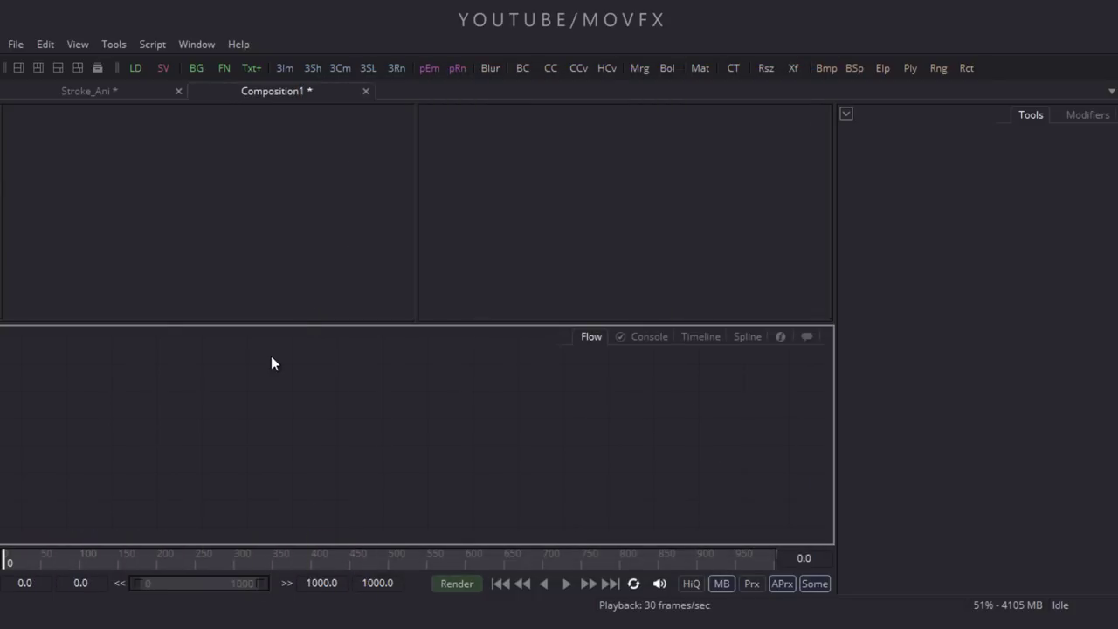
drag(403, 584, 305, 574)
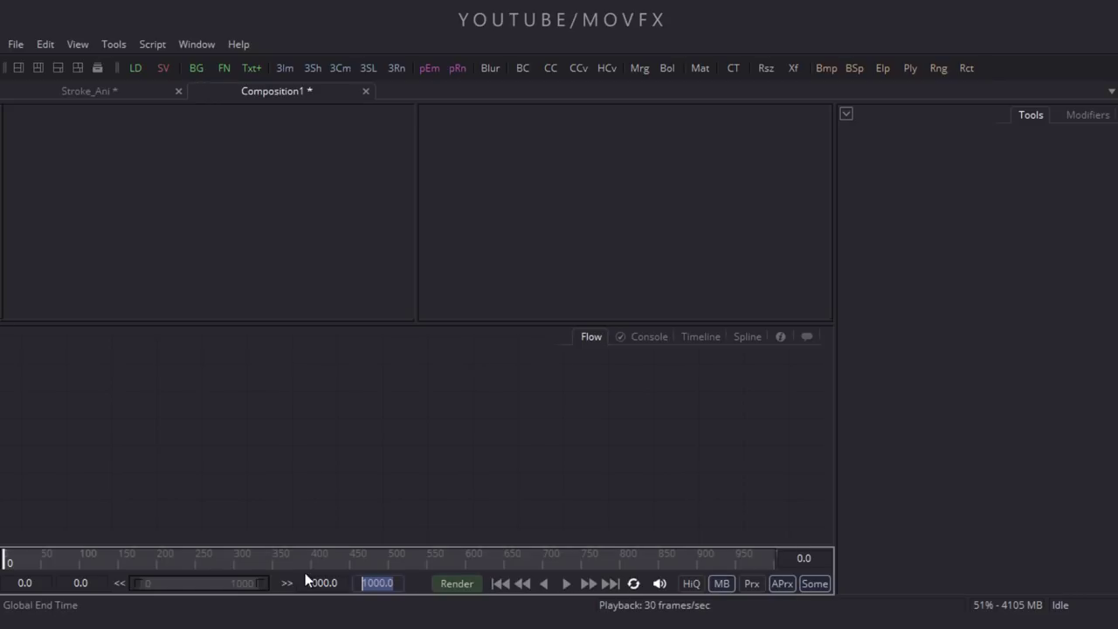
text(300)
key(Return)
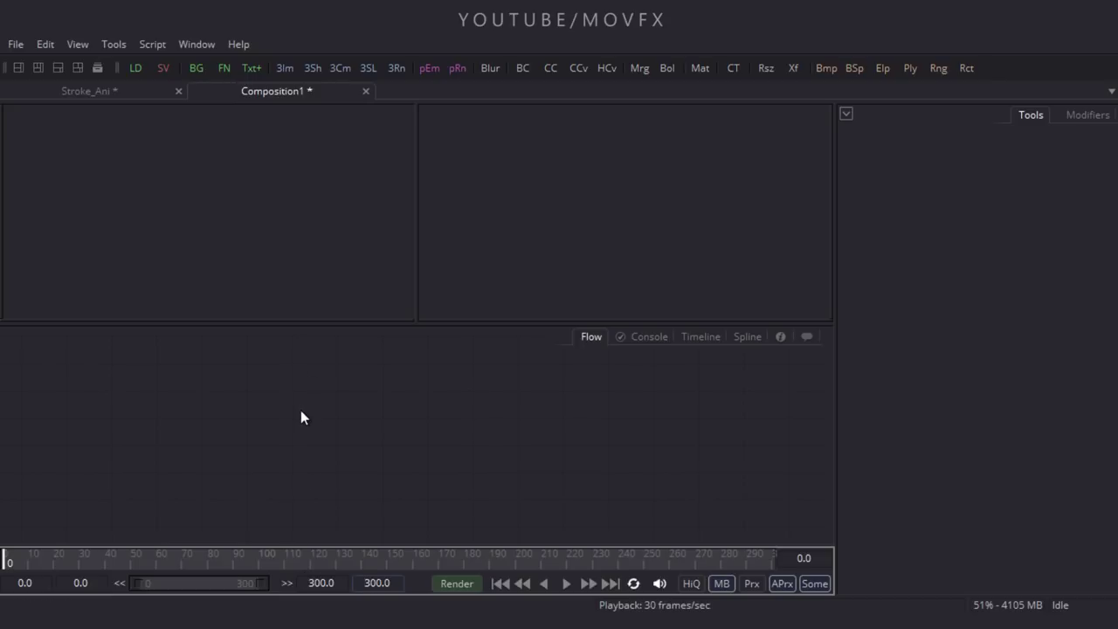
Add a Text+ node to the flow and turn on arranging tools to the grid, positioning the node in open space
click(247, 67)
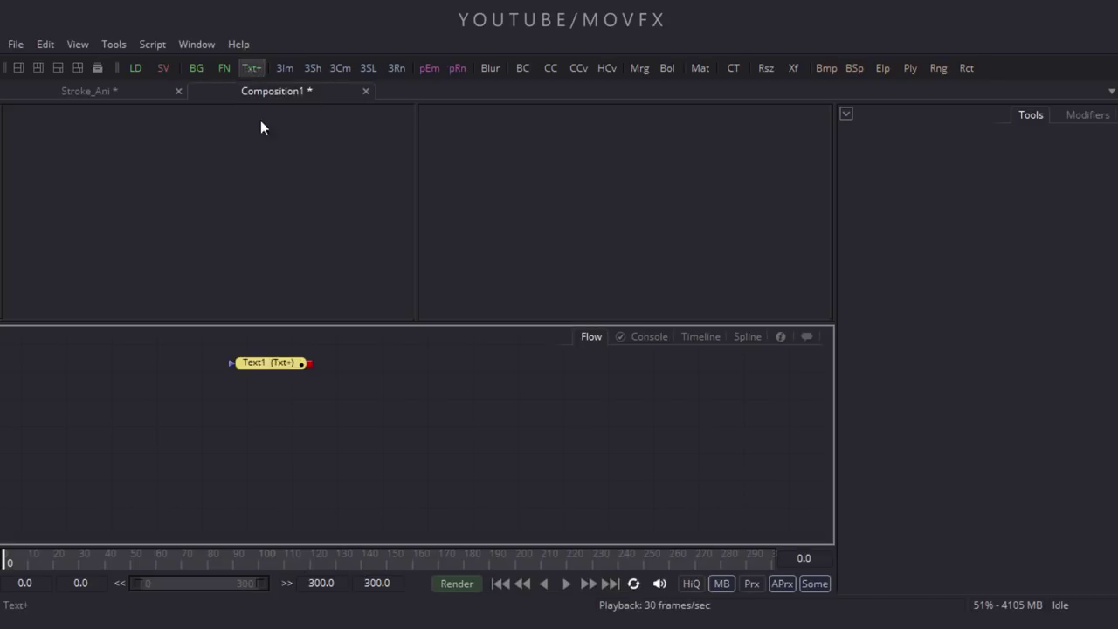
right_click(359, 412)
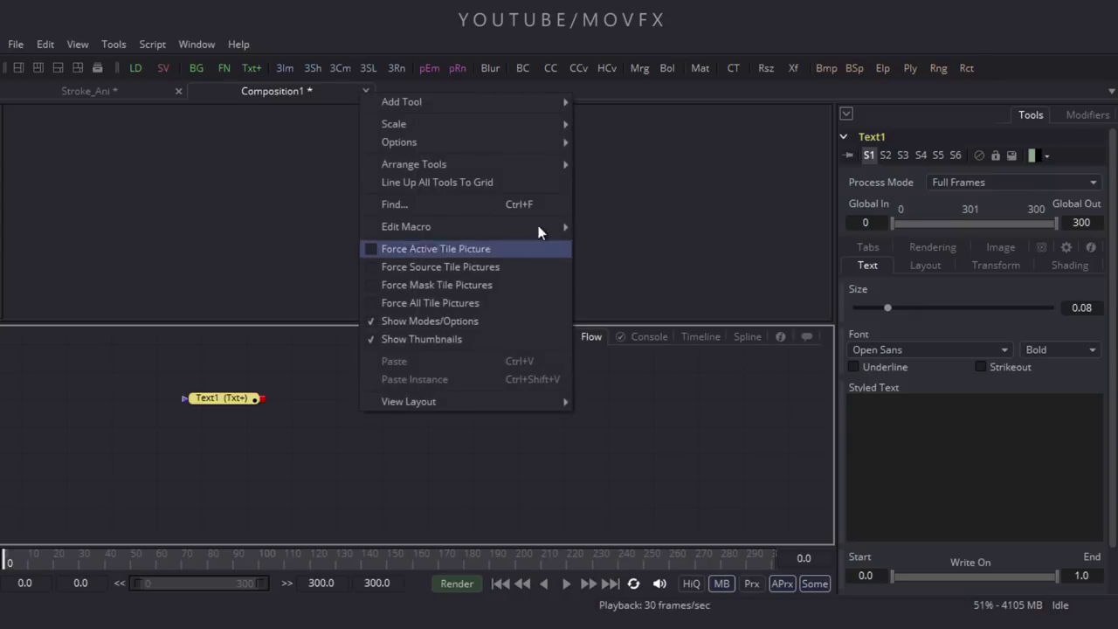
mouse_move(405, 160)
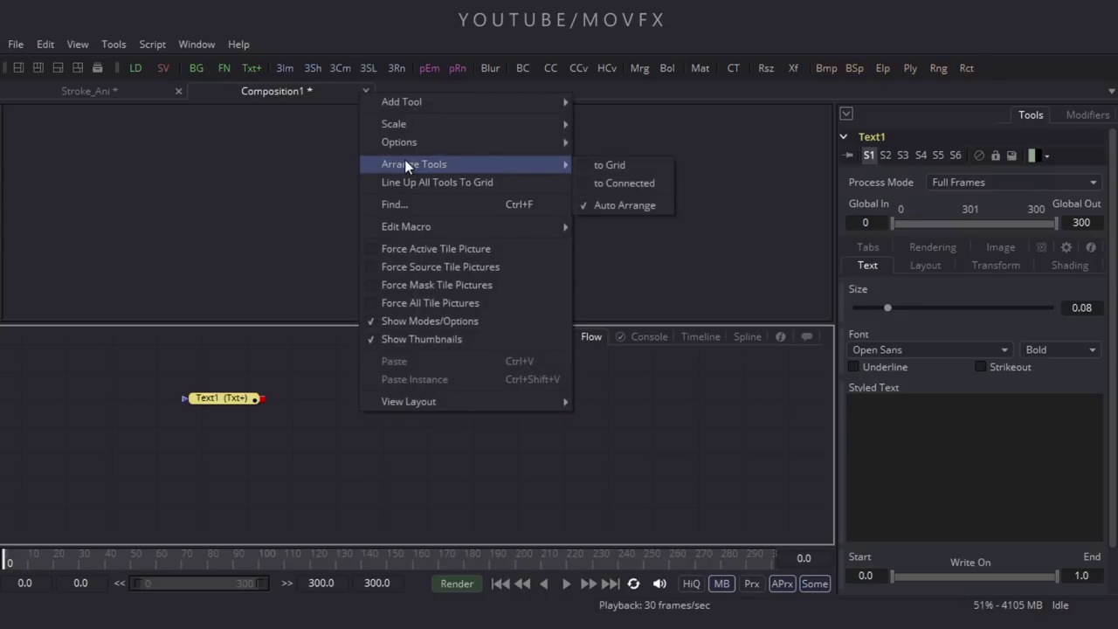
click(603, 172)
drag(222, 393, 179, 428)
Display the text node in a single-viewer layout and fit the whole frame in the view
key(1)
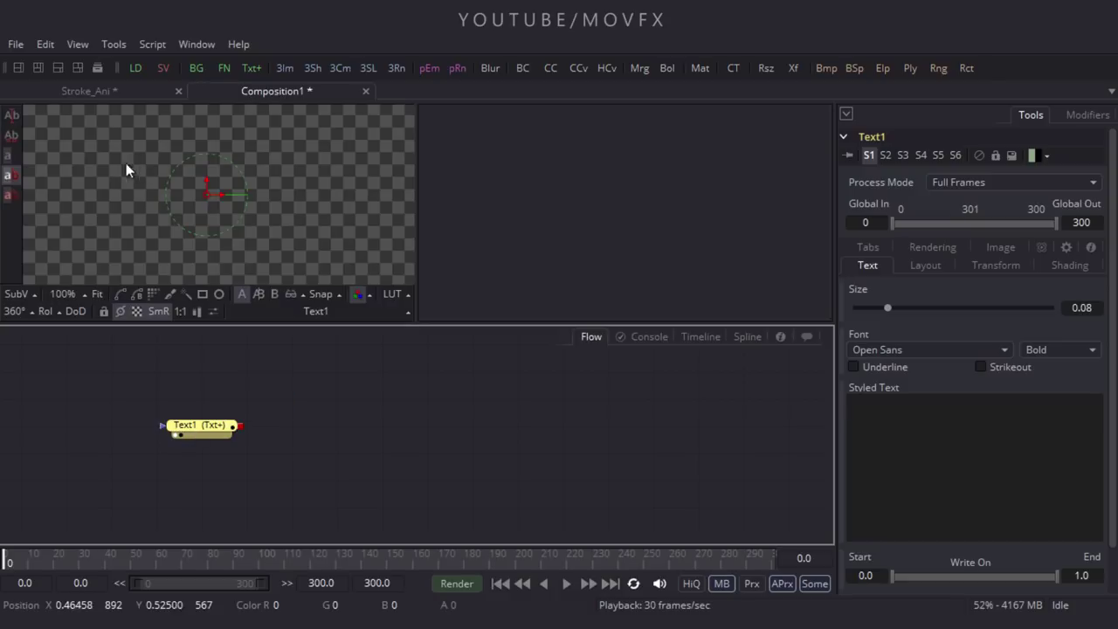
click(15, 70)
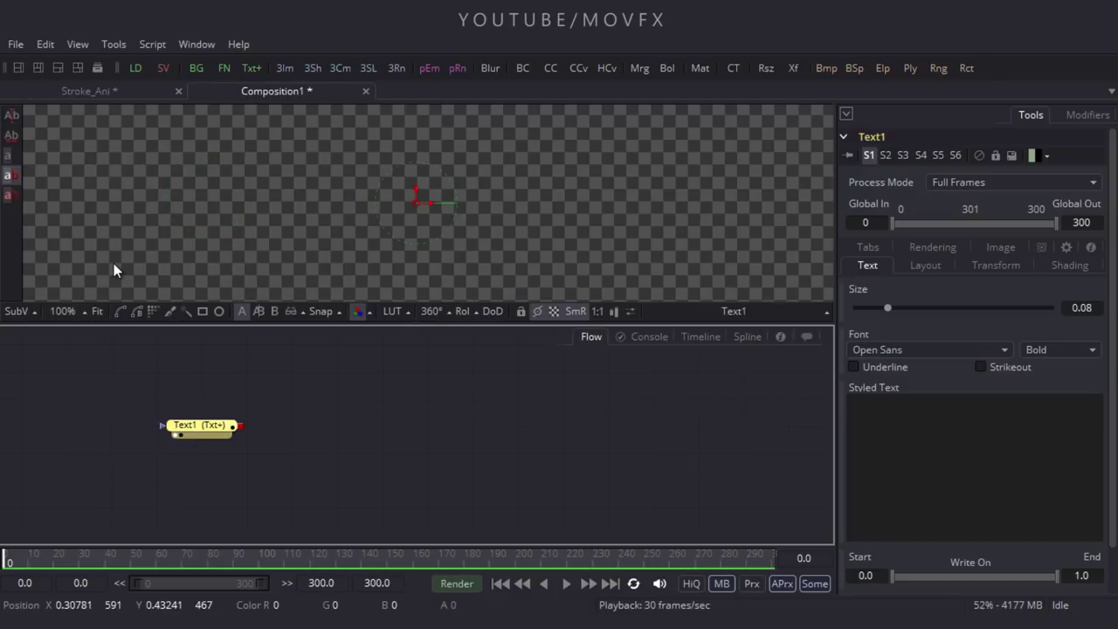
click(95, 311)
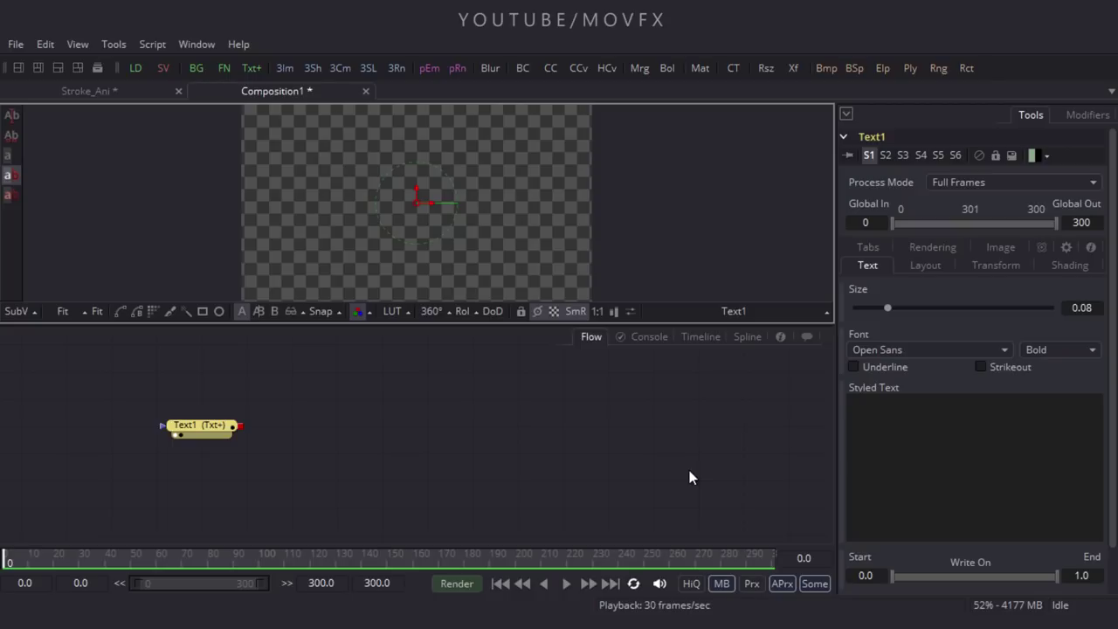
Enter "Romantic" as the styled text and set its font to Gloss And Bloom
click(896, 424)
text(Roman)
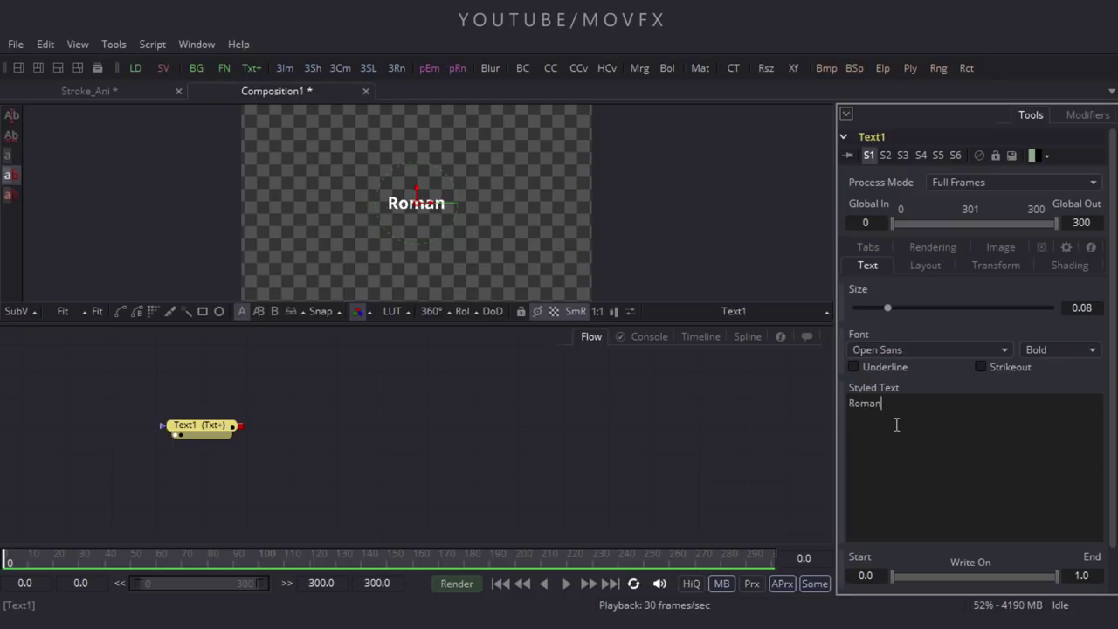
text(tic)
click(919, 348)
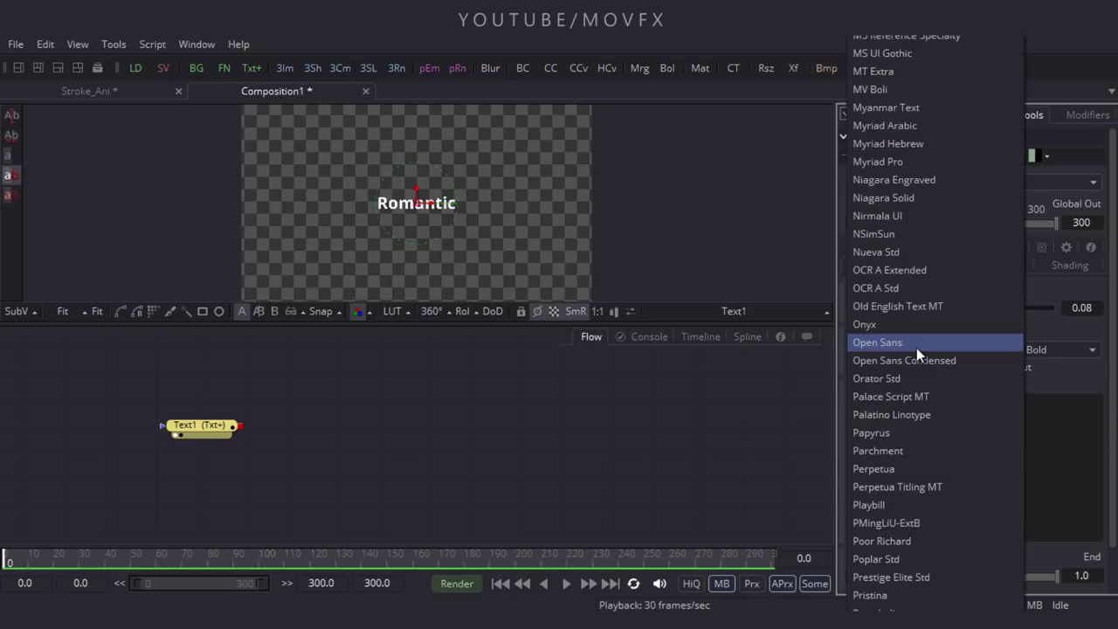
scroll(909, 419, up, 10)
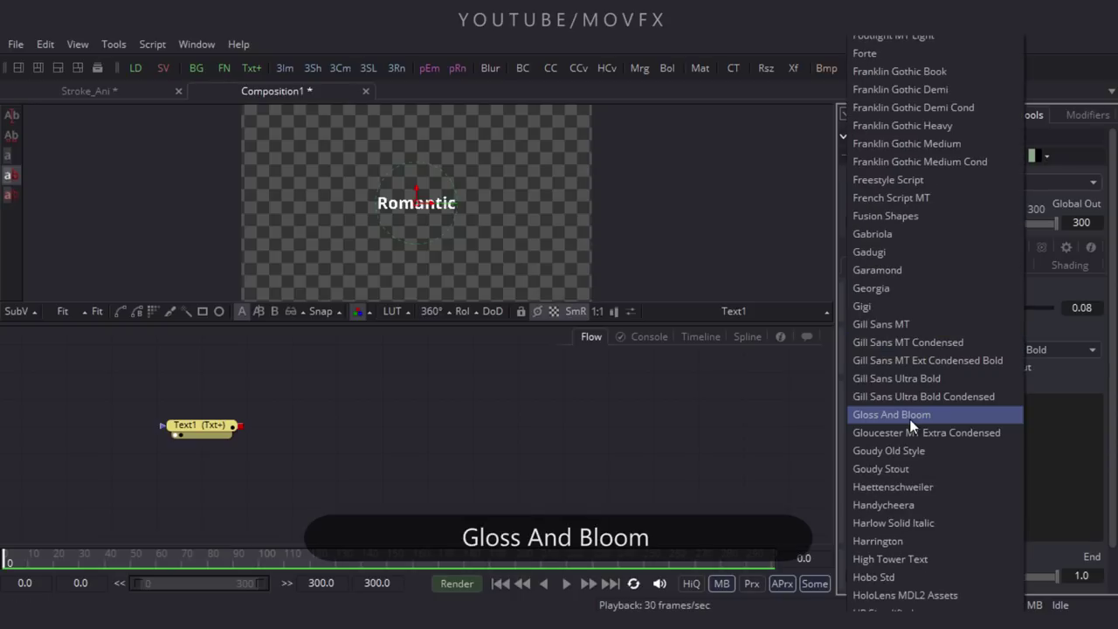
click(919, 416)
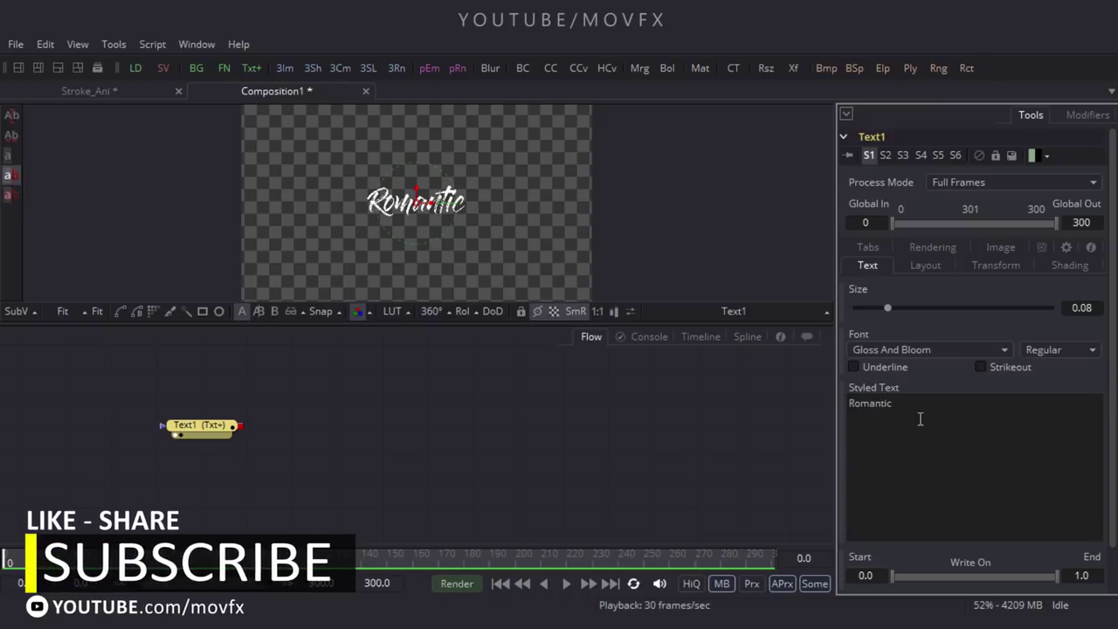
Set the size of the "Romantic" text to 0.15
drag(887, 307, 915, 308)
click(1055, 309)
text(0.15)
key(Return)
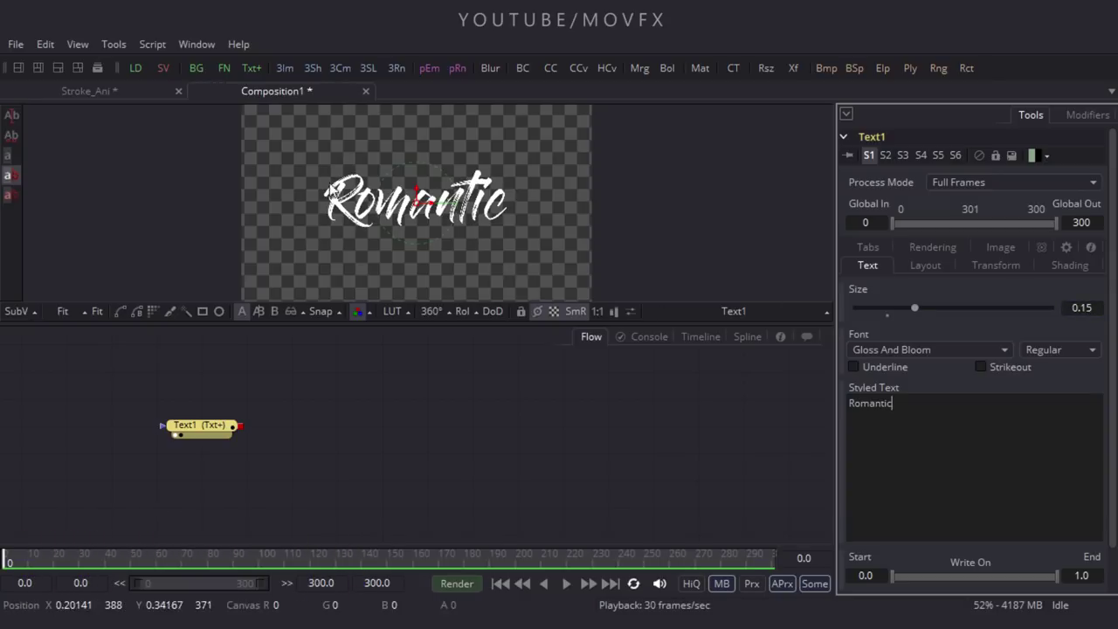
Enlarge the viewer area relative to the flow and move the text node up and to the left in the flow
click(404, 335)
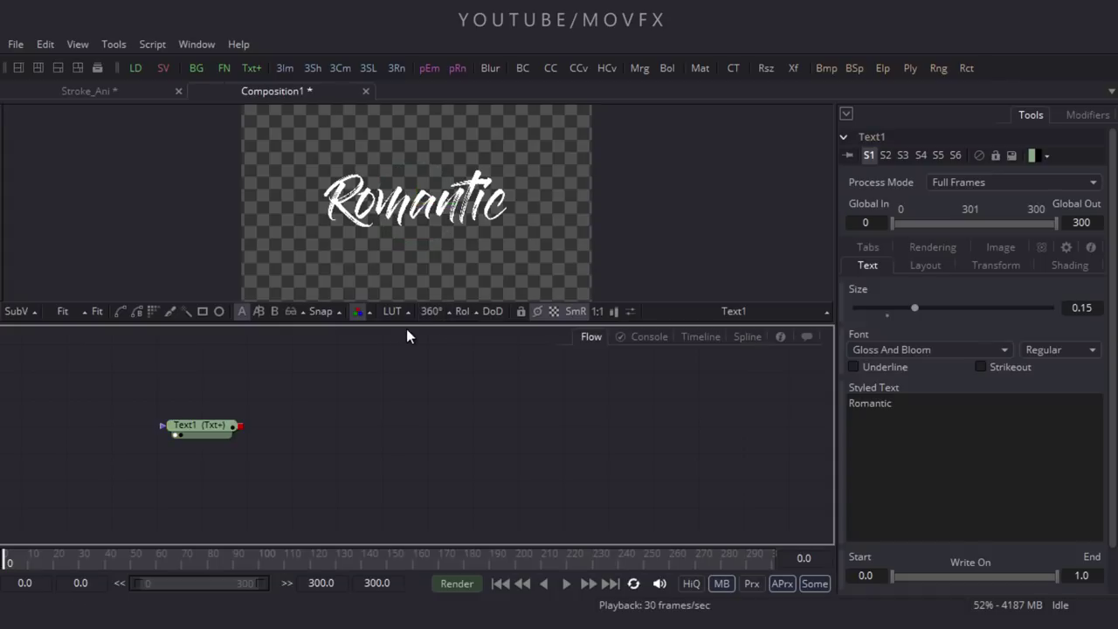
drag(412, 324, 409, 397)
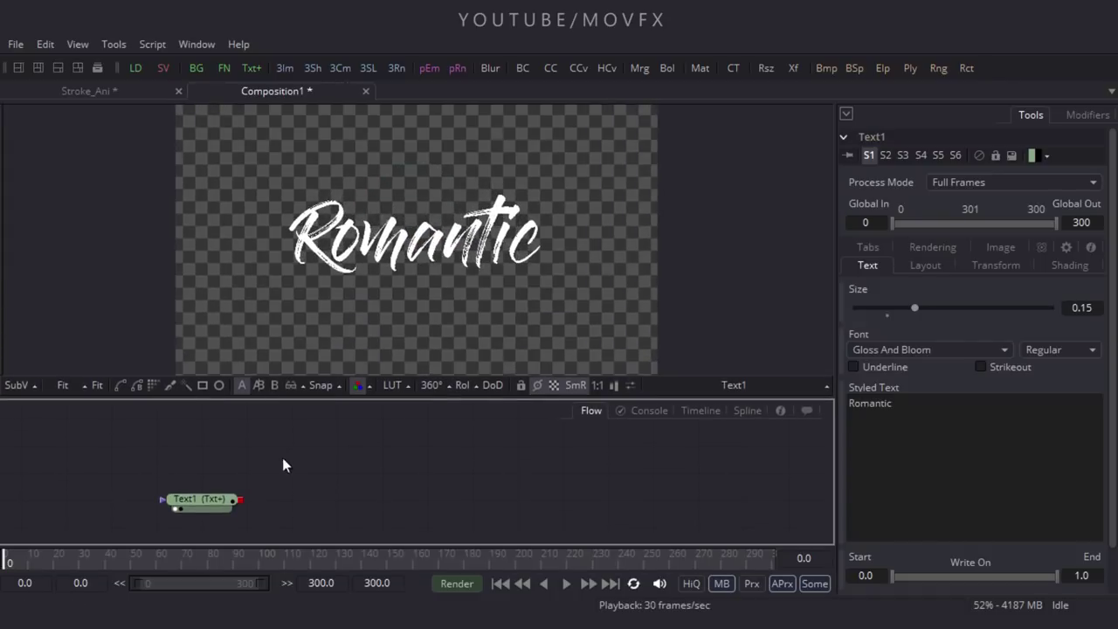
click(200, 503)
drag(86, 463, 91, 463)
click(219, 477)
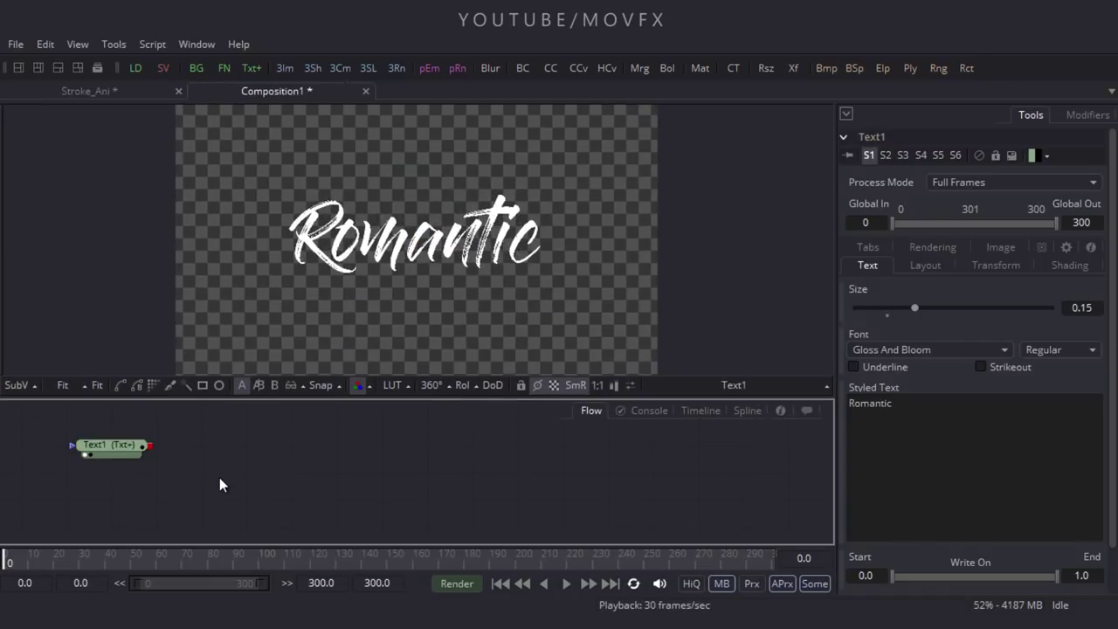
Add a Background node to the flow and rename it P_1
click(197, 68)
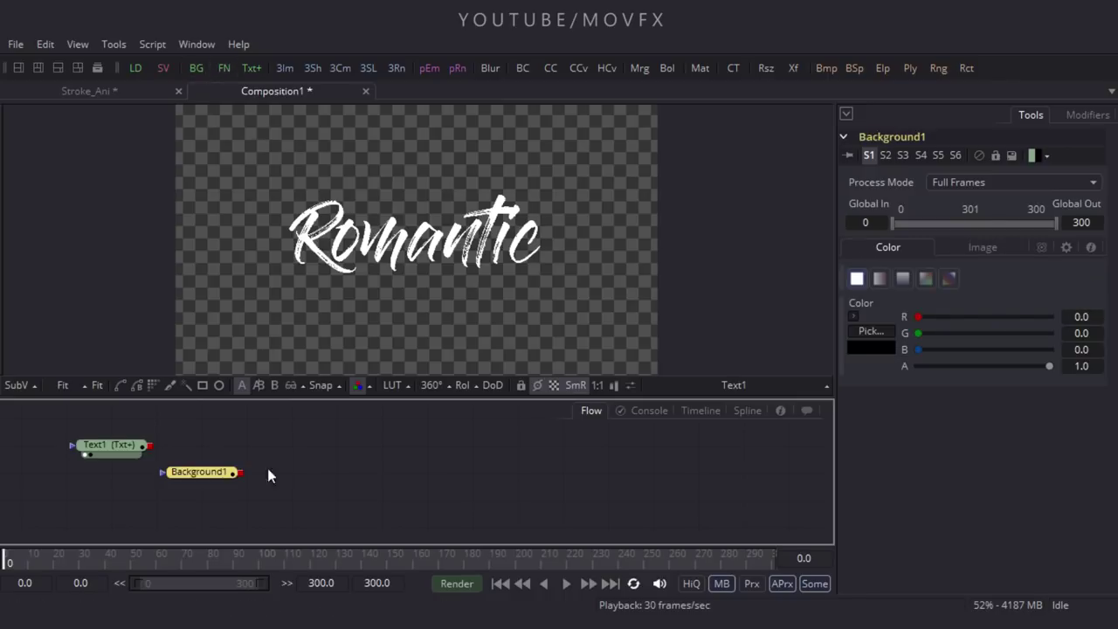
drag(195, 431, 269, 524)
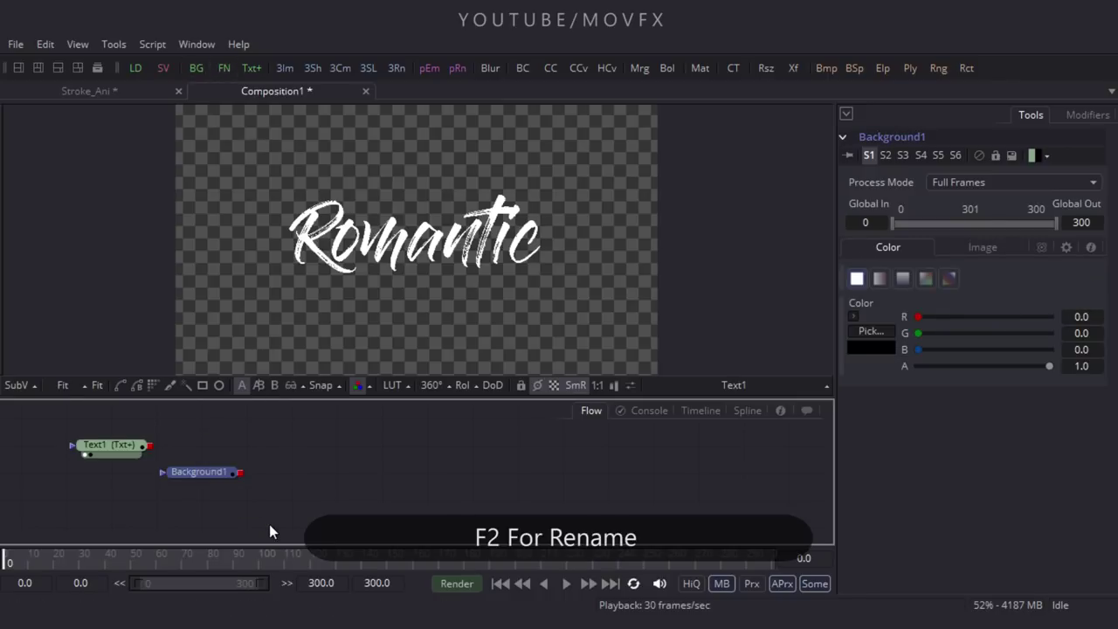
key(F2)
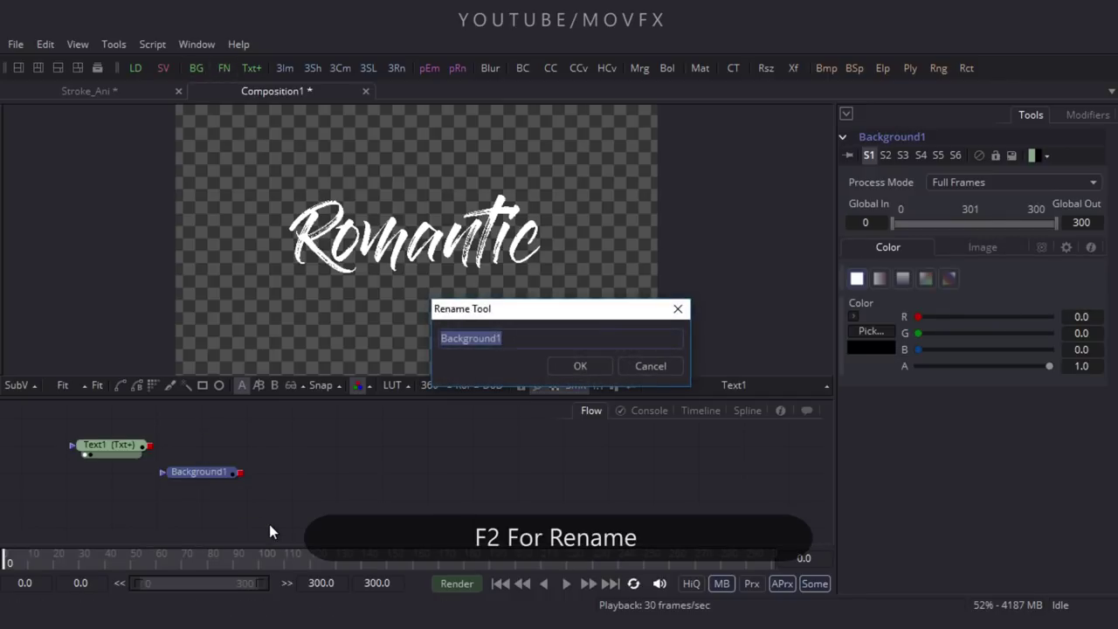
text(P)
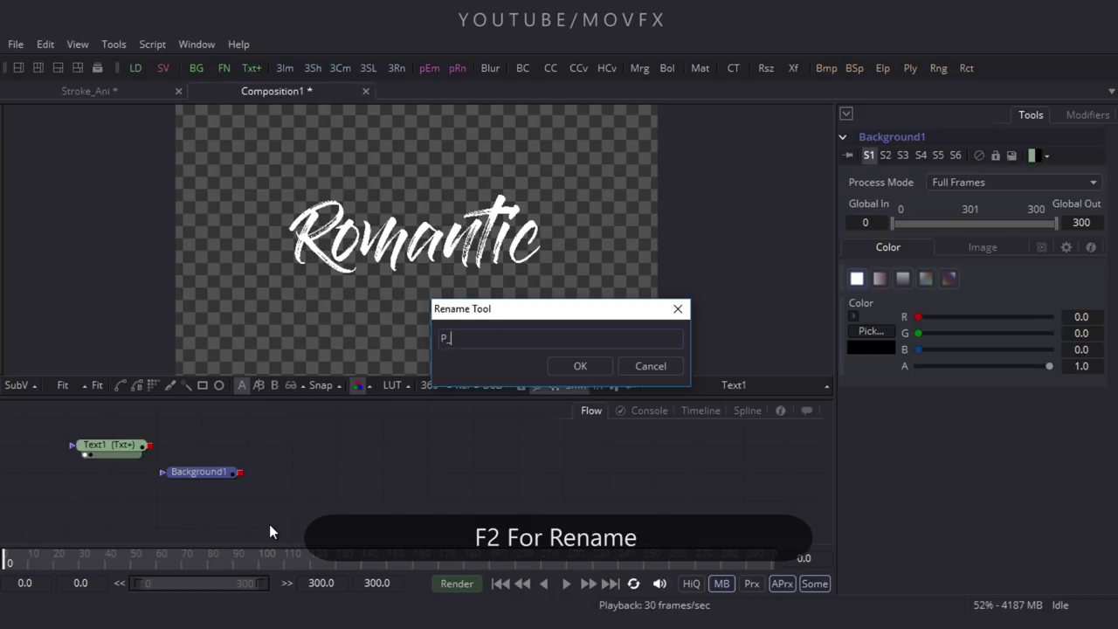
key(Return)
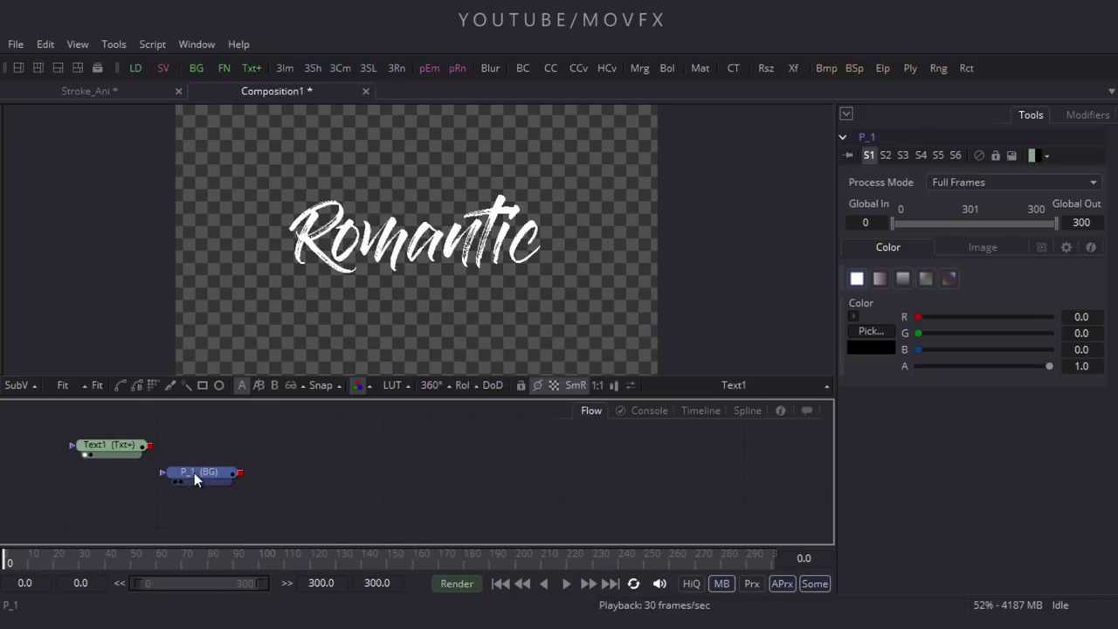
Place P_1 to the right of the text node and attach a Paint node to its output
drag(194, 473, 254, 439)
click(251, 442)
key(shift+space)
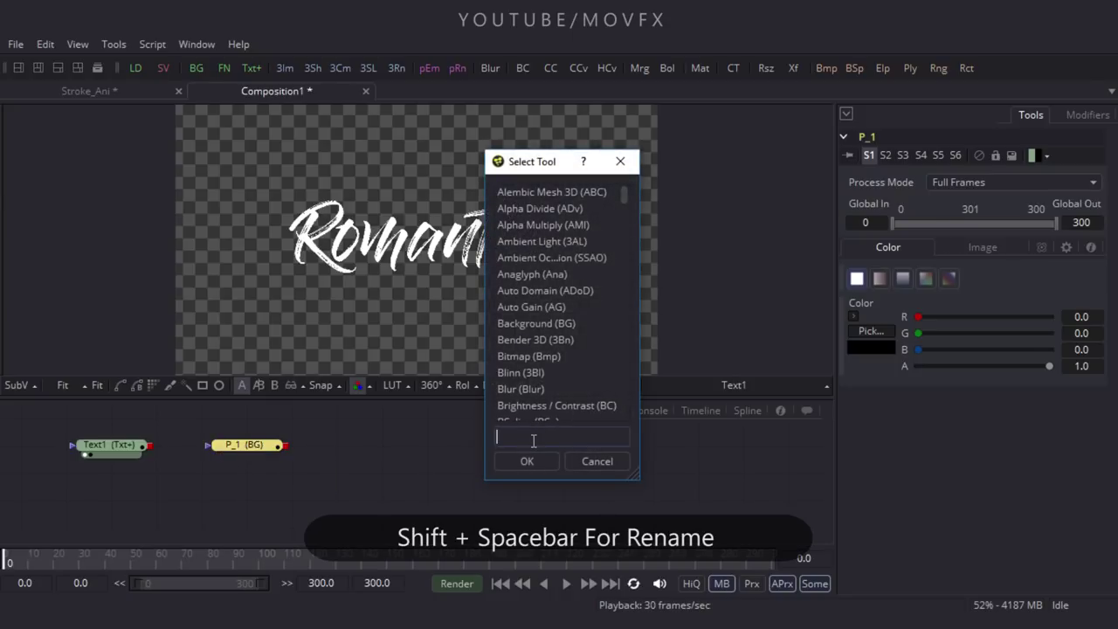
text(Paint)
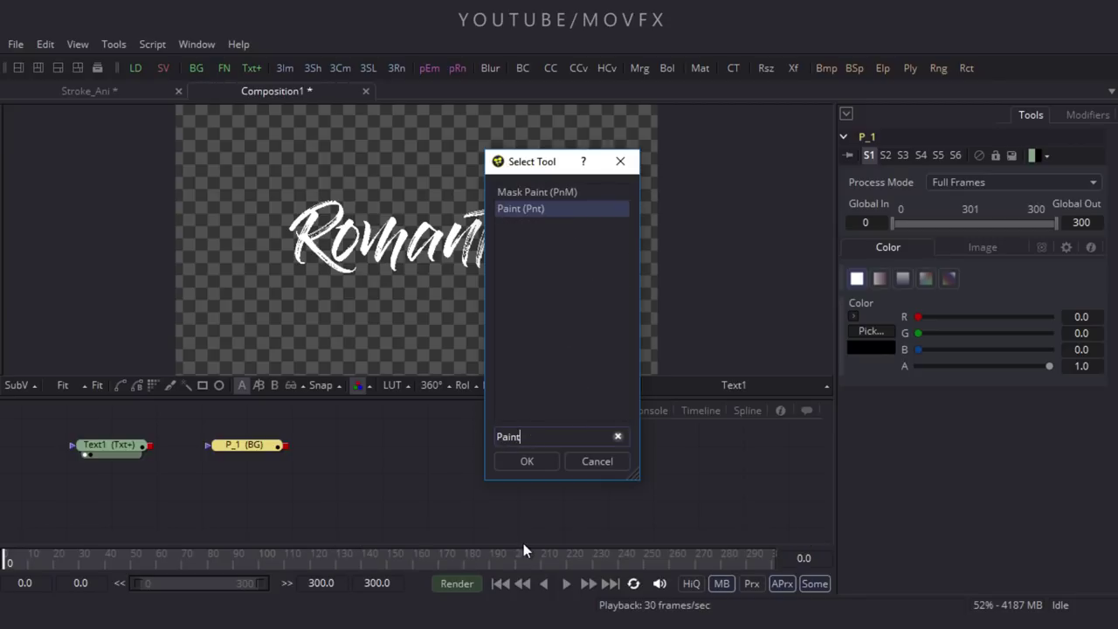
click(526, 461)
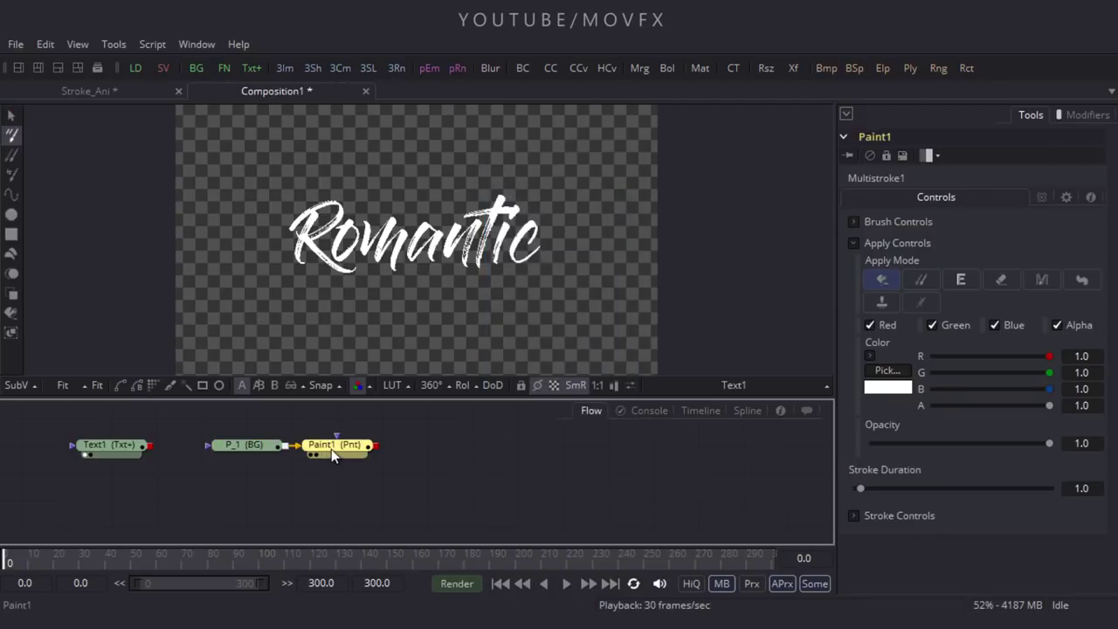
Show the Paint node in the viewer and move P_1 and the Paint node below the text node
key(1)
mouse_move(241, 423)
mouse_down()
mouse_move(351, 453)
mouse_move(123, 487)
mouse_up()
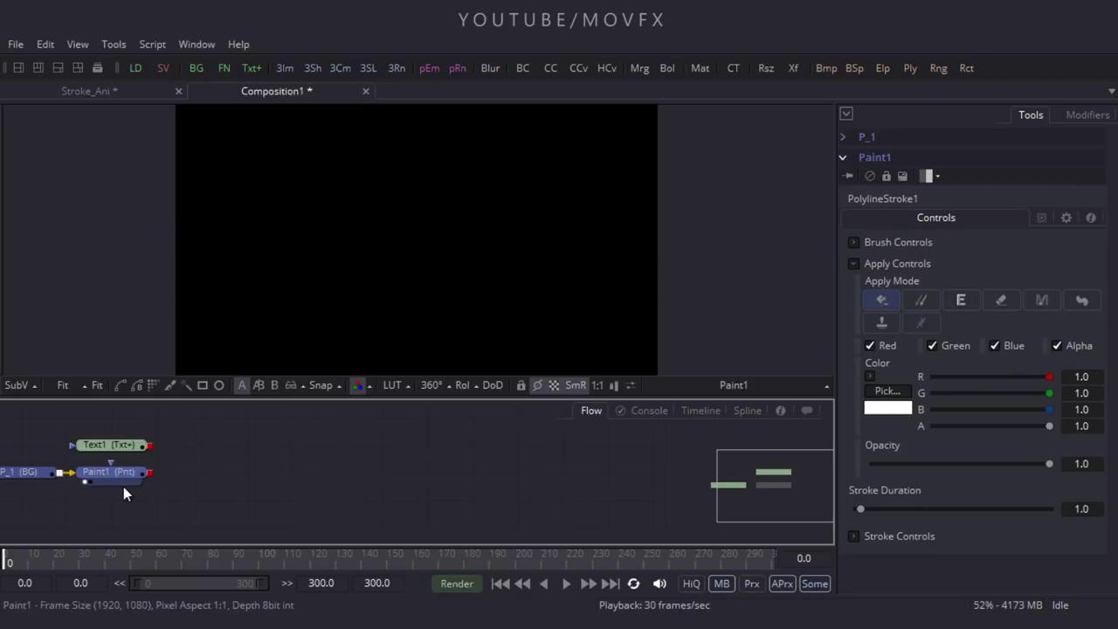
click(334, 478)
Add a Merge node with the text as background and the Paint node as foreground, and display it in the viewer
mouse_move(639, 67)
mouse_down()
mouse_move(379, 476)
mouse_move(312, 442)
mouse_move(245, 385)
mouse_move(244, 466)
mouse_move(212, 499)
mouse_up()
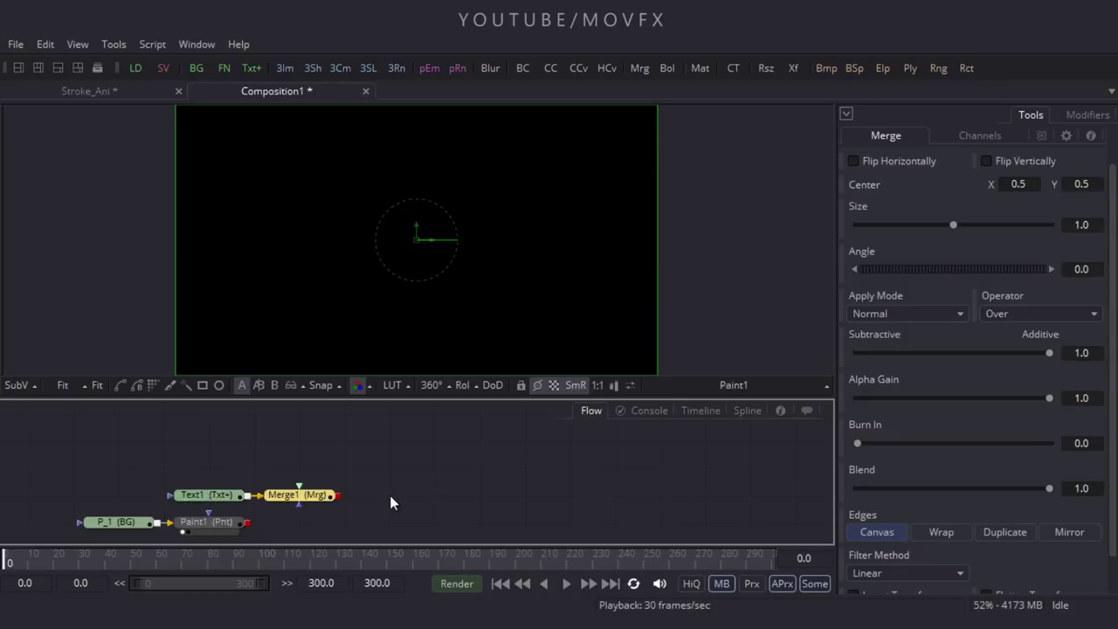
scroll(390, 503, down, 3)
mouse_move(313, 418)
mouse_down()
mouse_move(239, 470)
mouse_move(229, 454)
mouse_up()
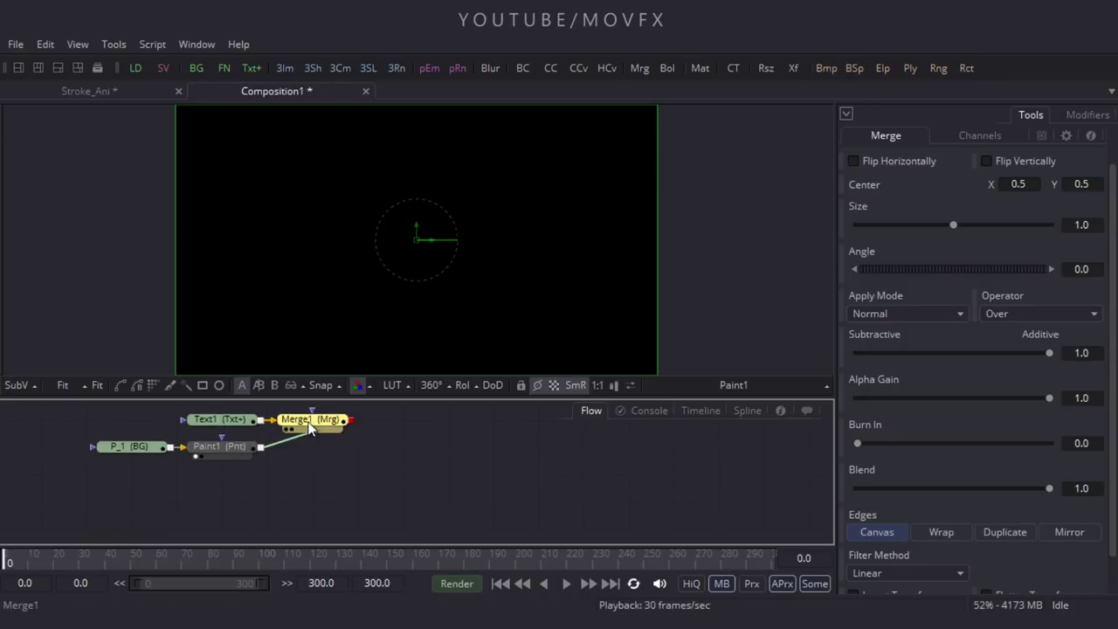
drag(310, 425, 340, 328)
Make the P_1 background fully transparent by lowering its alpha to 0, and shift the text node left in the flow
click(127, 448)
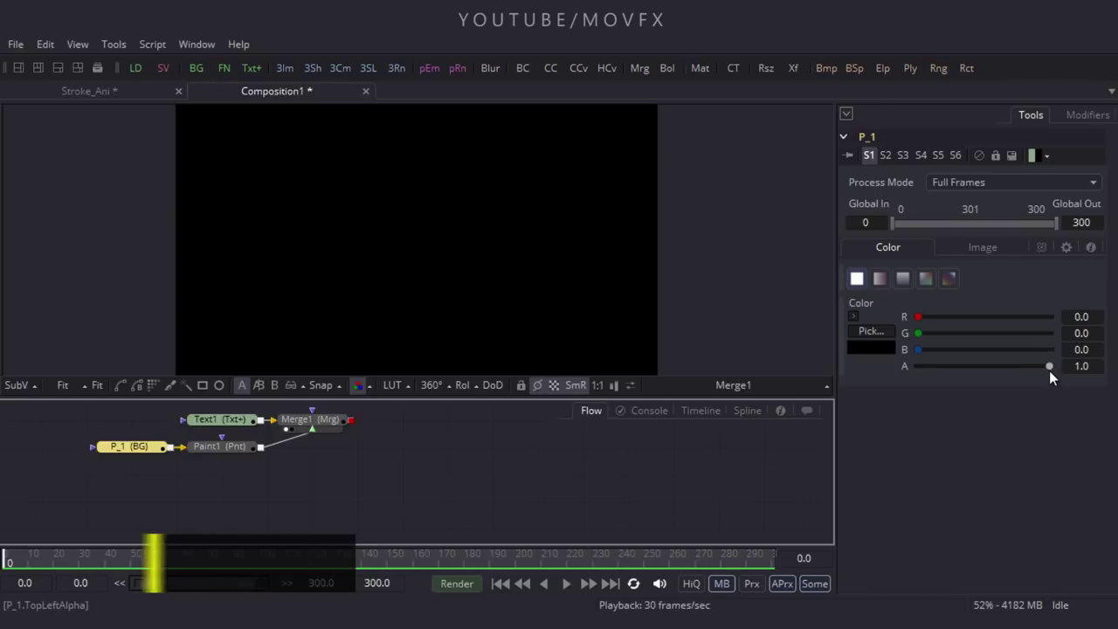
drag(1049, 366, 903, 371)
drag(227, 417, 155, 423)
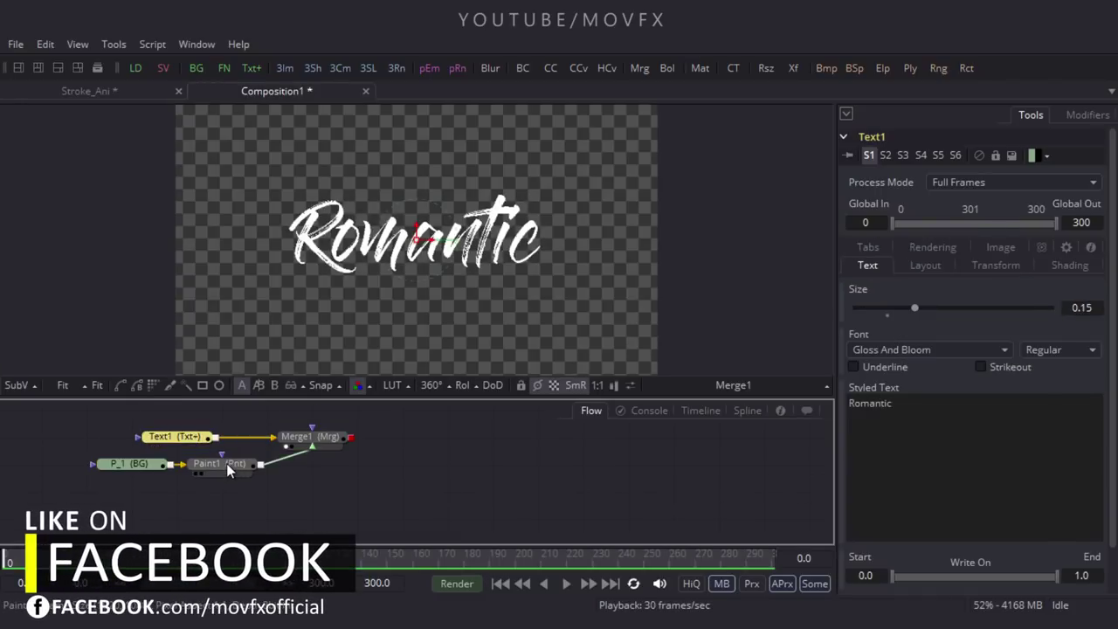
Start a polyline stroke on the Paint node, tracing the R's stem from its foot upward
click(227, 463)
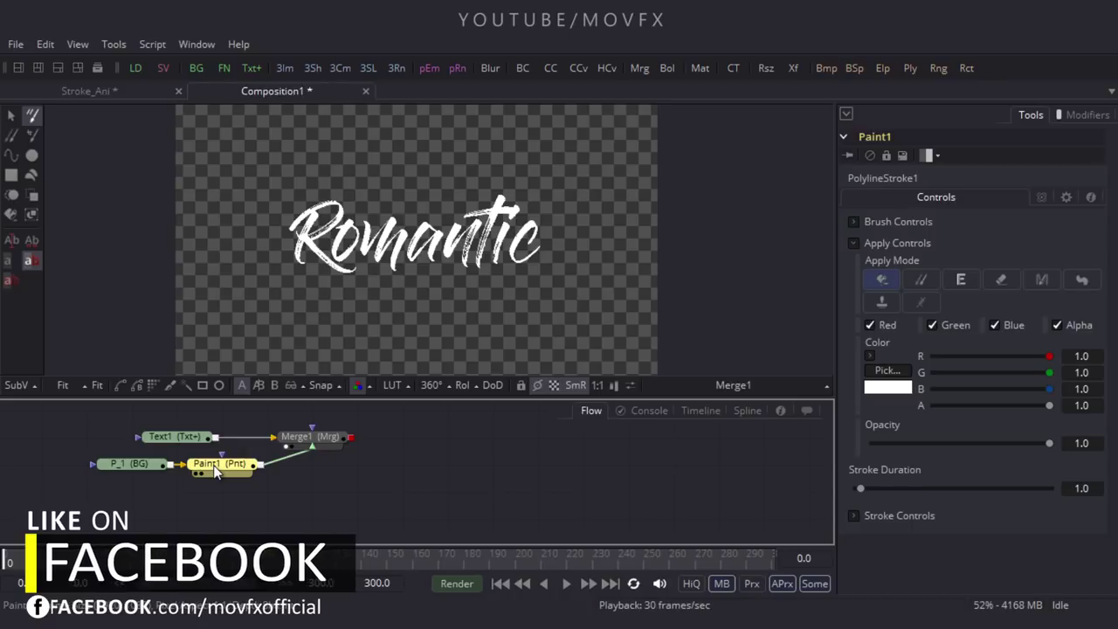
click(14, 162)
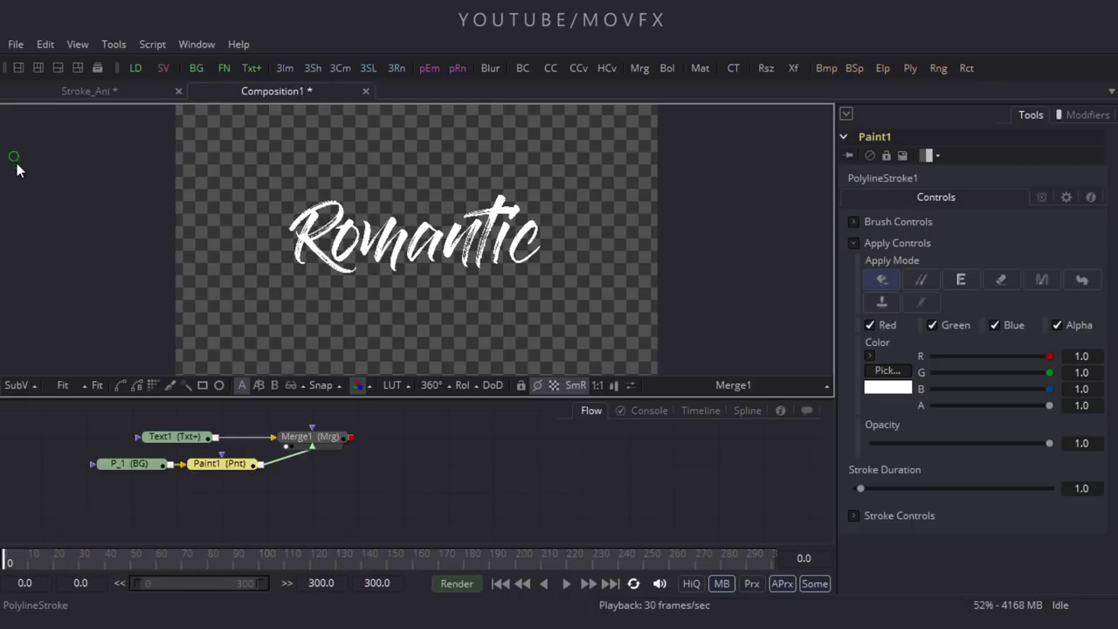
scroll(349, 276, up, 5)
drag(426, 215, 443, 273)
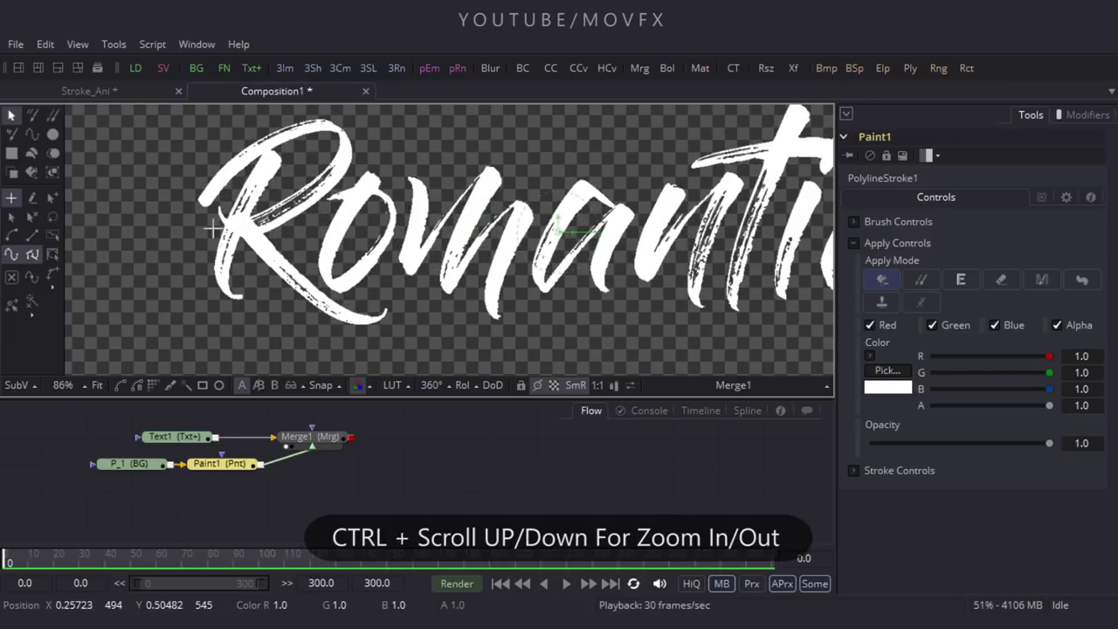
click(250, 297)
drag(223, 289, 218, 274)
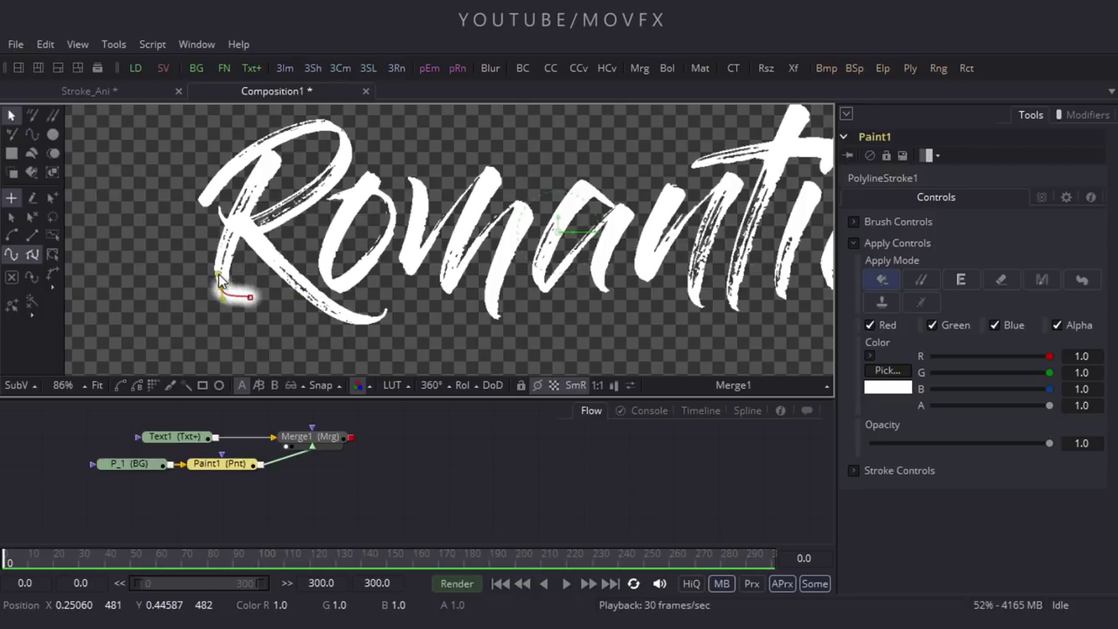
click(254, 180)
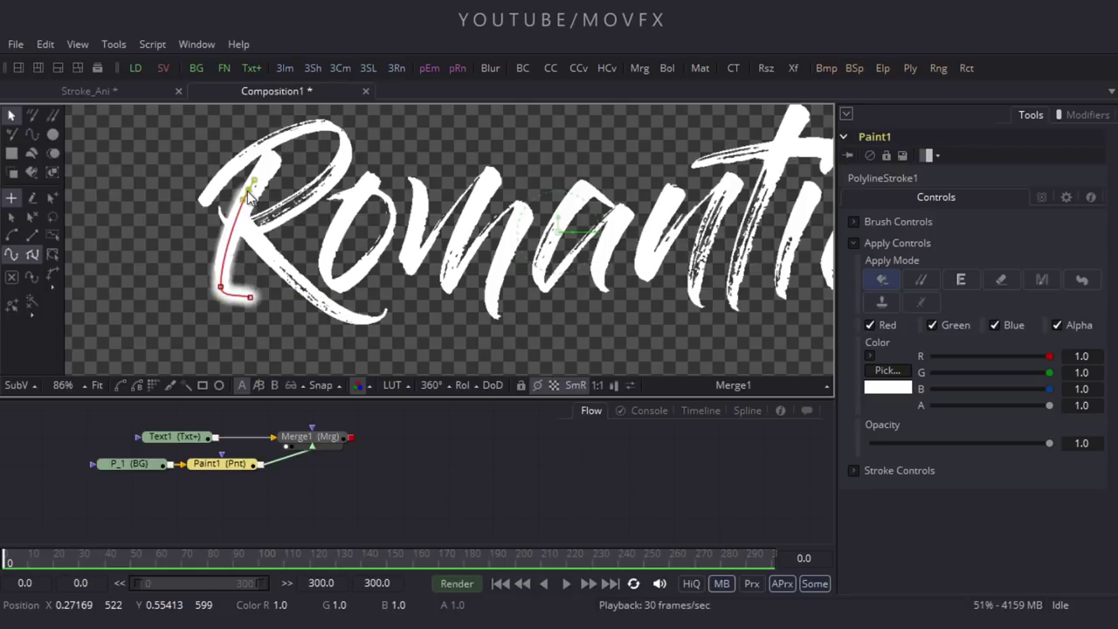
Change the polyline stroke's color to blue (R 0, G 0, B 1)
click(889, 386)
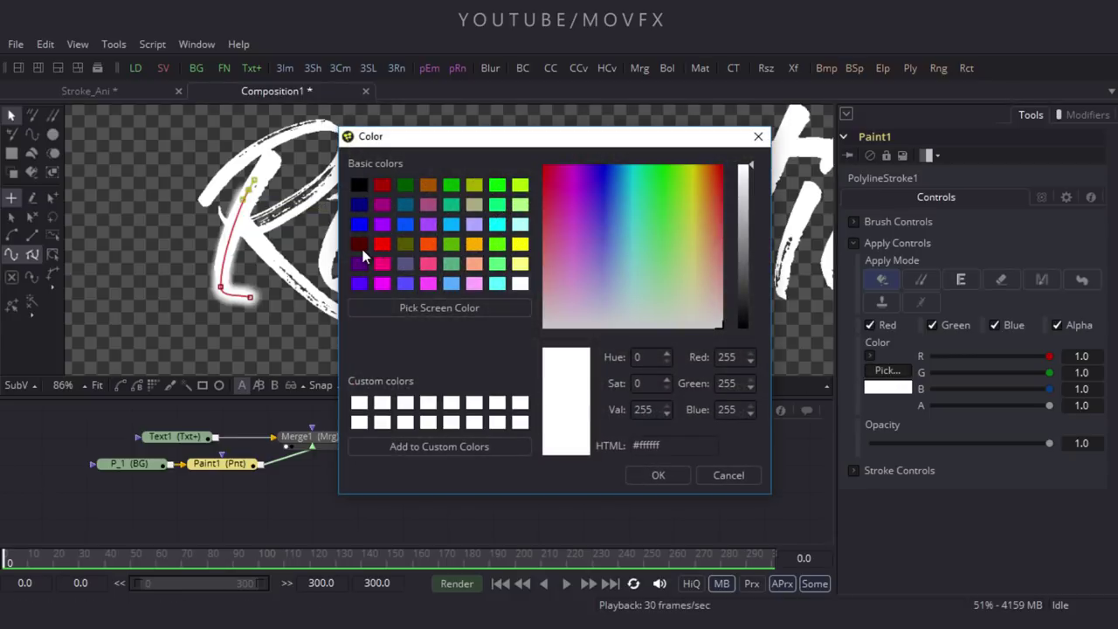
click(359, 224)
click(662, 480)
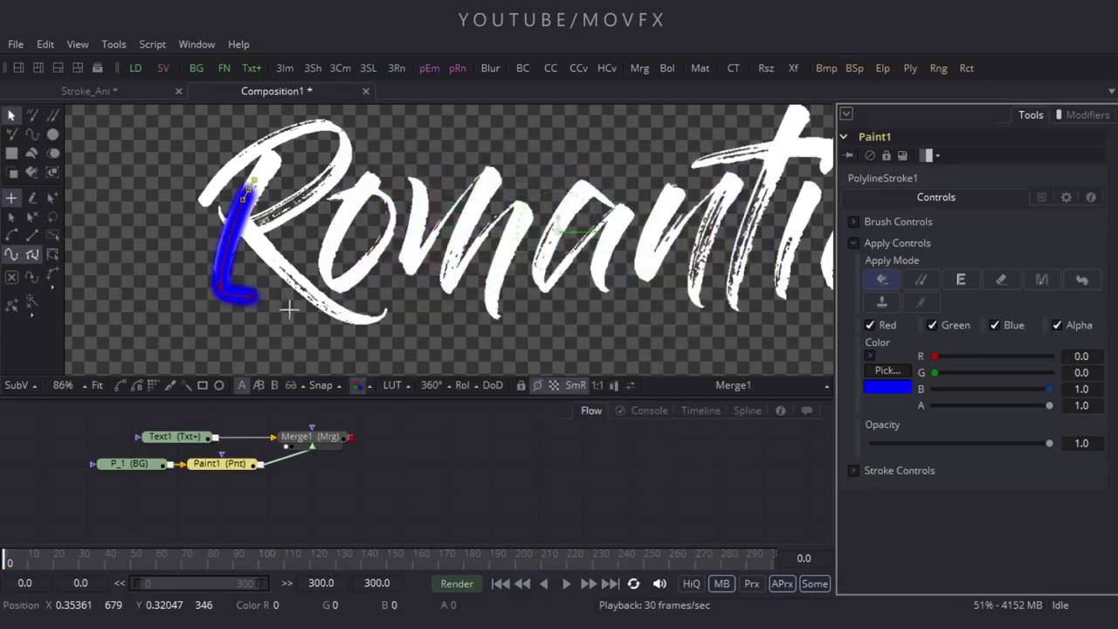
Continue the polyline stroke from the stem around the R's bowl and down its leg to the tail
click(276, 157)
click(228, 219)
click(192, 215)
click(226, 175)
click(288, 133)
click(339, 134)
click(334, 179)
click(270, 222)
click(243, 224)
drag(304, 295, 319, 302)
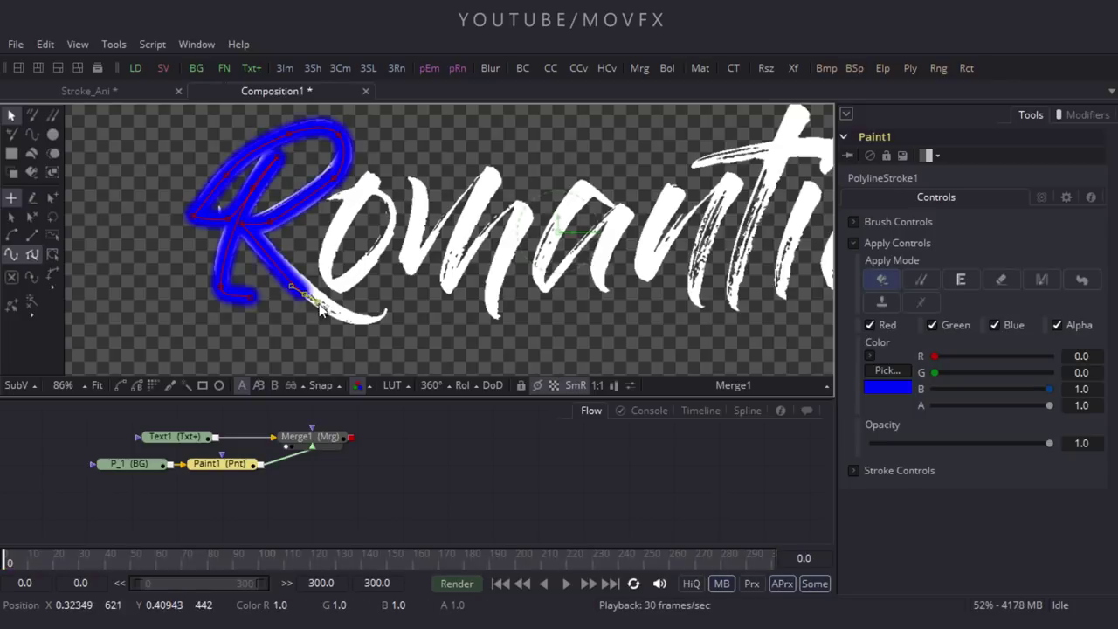
click(382, 310)
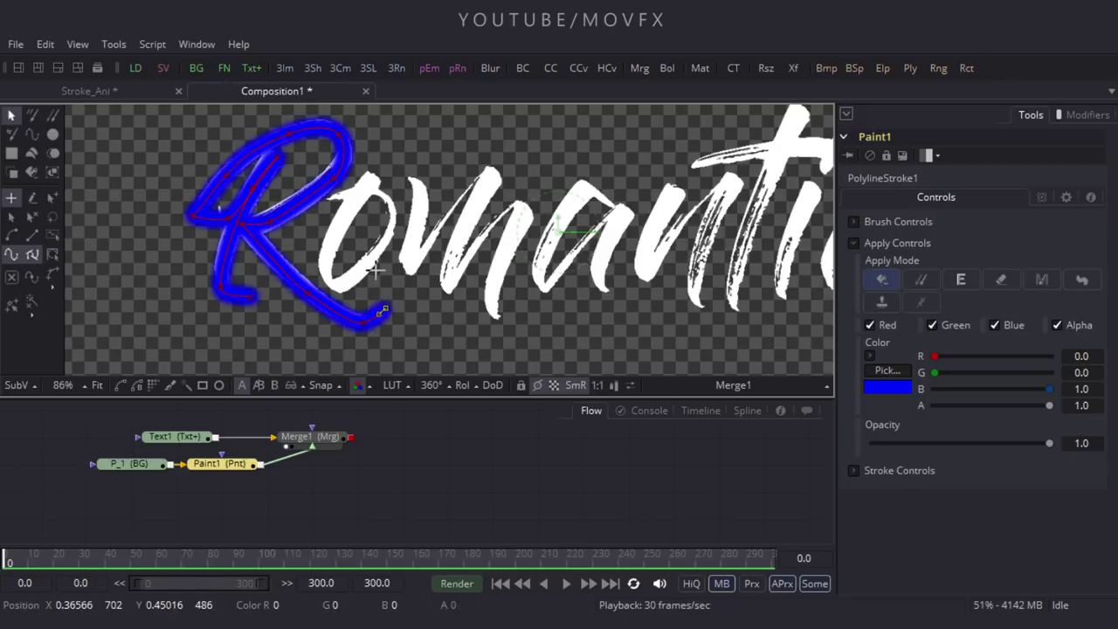
Extend the polyline stroke from the R's tail back to the letter o and trace its loop
mouse_move(387, 311)
mouse_down()
mouse_move(337, 316)
mouse_move(301, 286)
mouse_move(289, 244)
mouse_up()
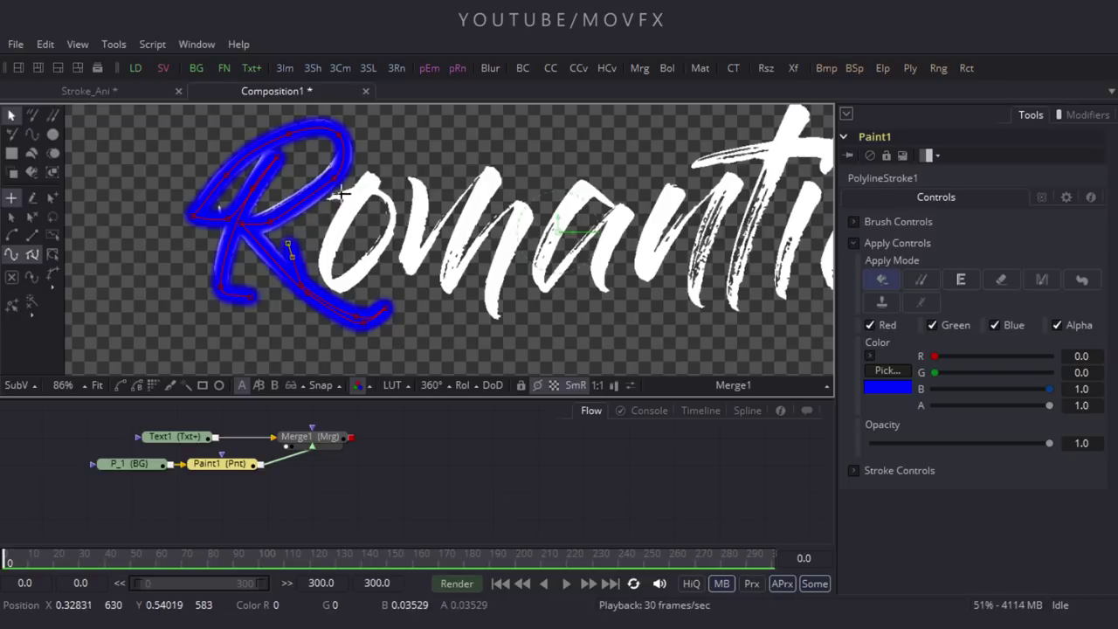
mouse_move(327, 202)
mouse_down()
mouse_move(338, 194)
mouse_move(395, 227)
mouse_move(386, 229)
mouse_up()
click(368, 189)
mouse_move(364, 269)
mouse_down()
mouse_move(353, 273)
mouse_move(328, 245)
mouse_move(371, 179)
mouse_move(399, 162)
mouse_up()
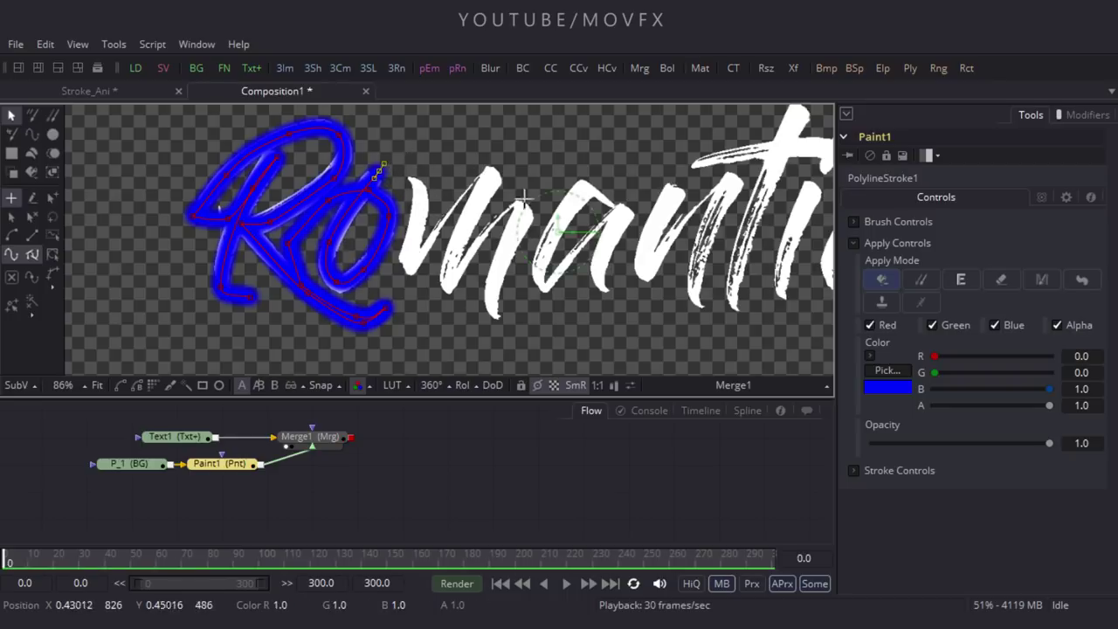
Continue the polyline stroke over the letter m, ending at the foot of its last leg
drag(418, 177, 419, 199)
drag(410, 266, 408, 264)
drag(448, 220, 453, 216)
click(492, 175)
click(476, 217)
drag(449, 276, 455, 265)
click(528, 208)
click(498, 259)
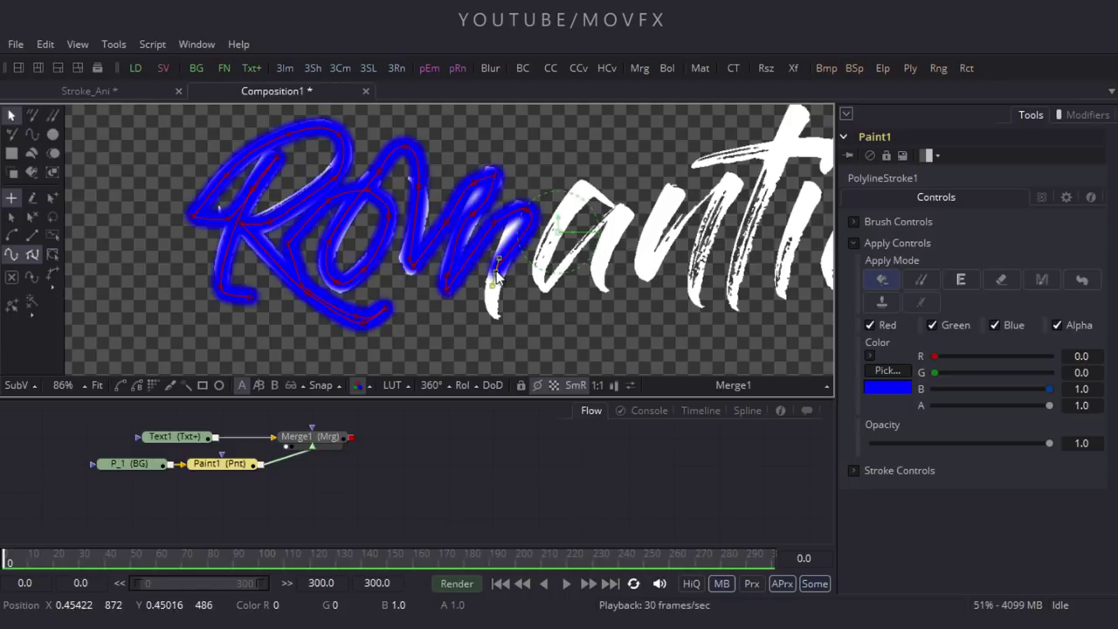
drag(530, 209, 523, 210)
click(497, 322)
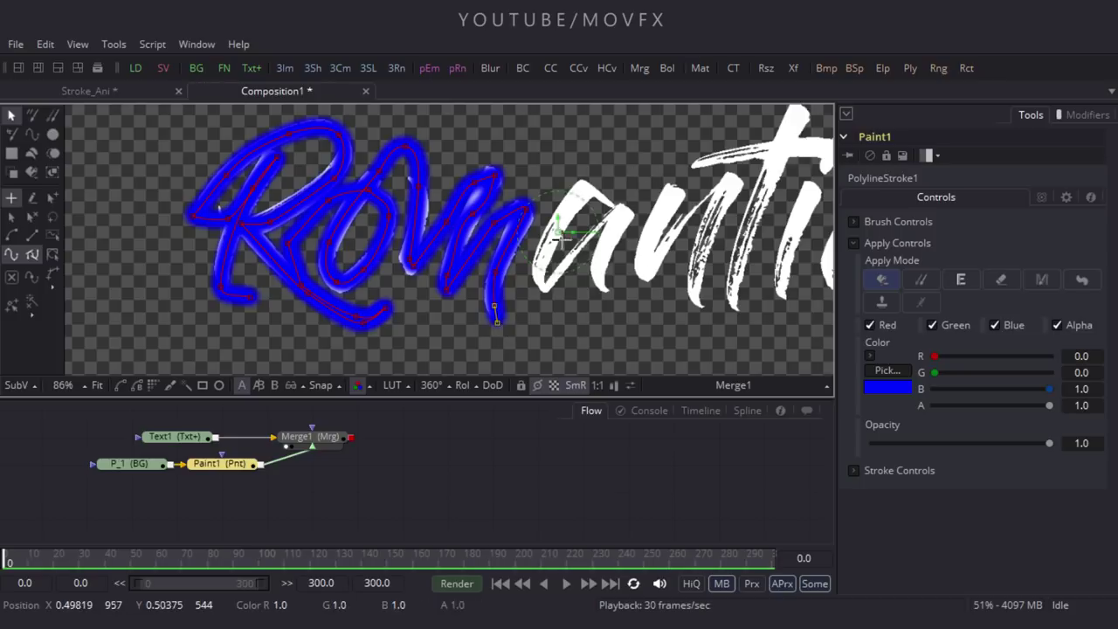
Route the polyline stroke below the baseline from the m to the letter a and trace the a
click(519, 341)
click(604, 342)
click(605, 307)
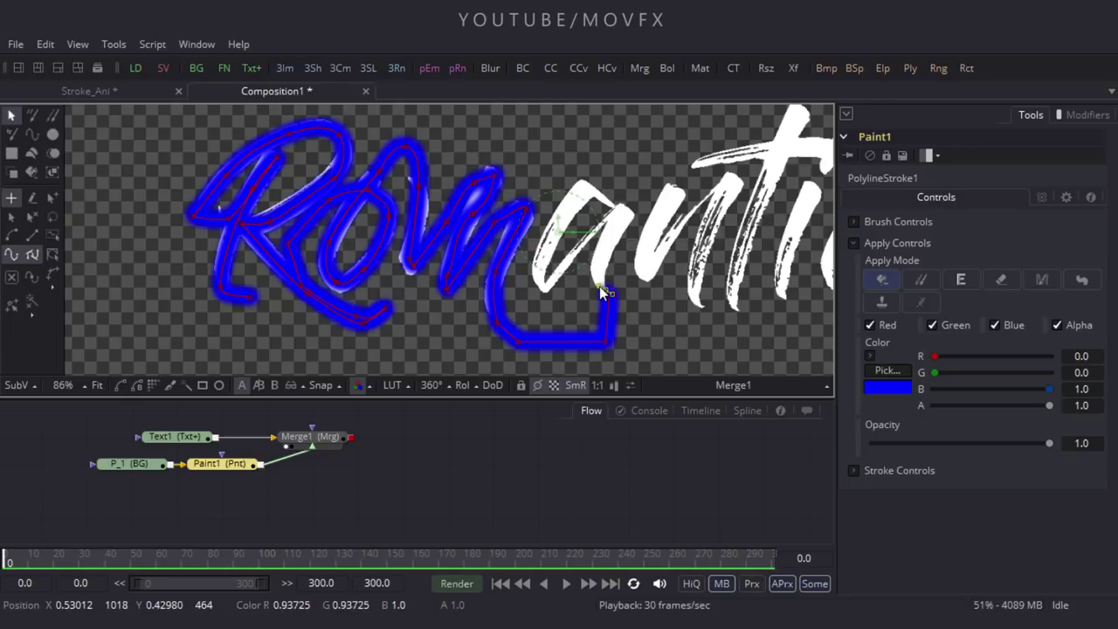
click(593, 243)
click(619, 210)
click(570, 259)
click(547, 287)
click(555, 242)
click(584, 189)
click(619, 209)
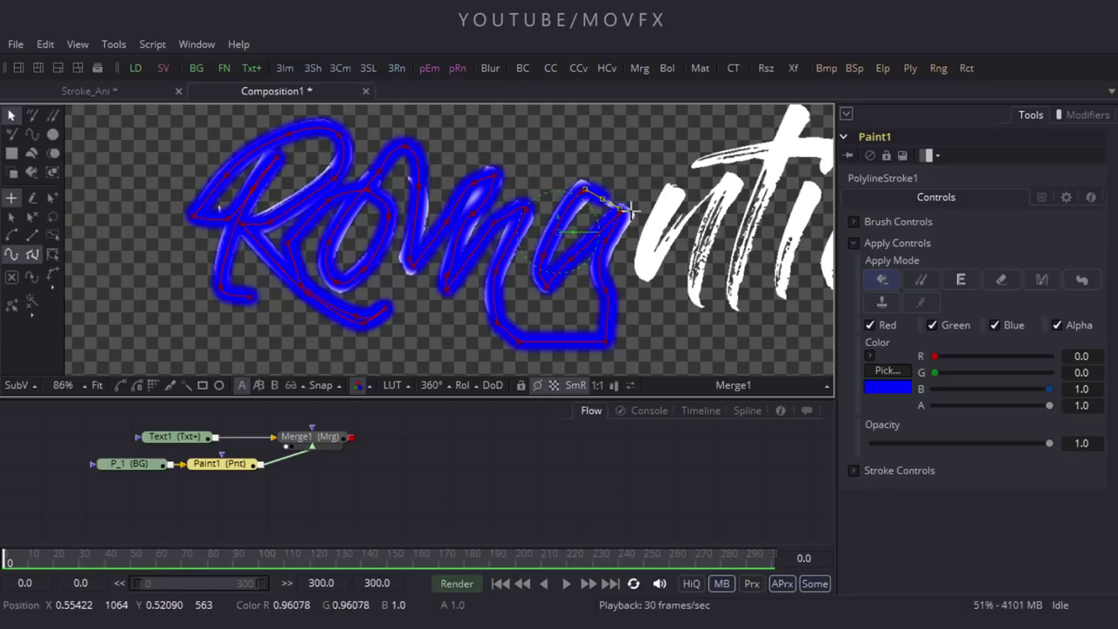
Continue the polyline stroke from the a over the letter n down to the foot of its last leg
click(680, 168)
click(644, 255)
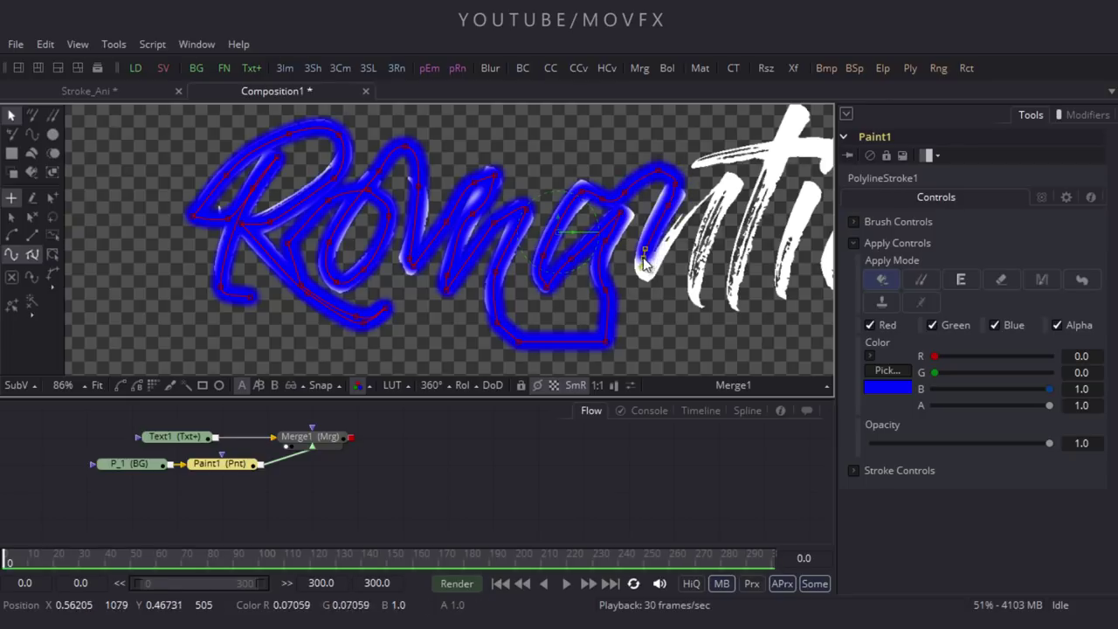
click(675, 231)
click(737, 190)
click(703, 240)
click(691, 272)
click(698, 305)
Loop the polyline stroke below the n into the letter t, tracing its stem and crossbar
click(718, 348)
click(736, 309)
drag(744, 301, 596, 319)
click(586, 319)
click(605, 245)
click(654, 124)
click(635, 166)
click(580, 172)
click(548, 178)
click(646, 163)
click(675, 163)
click(635, 170)
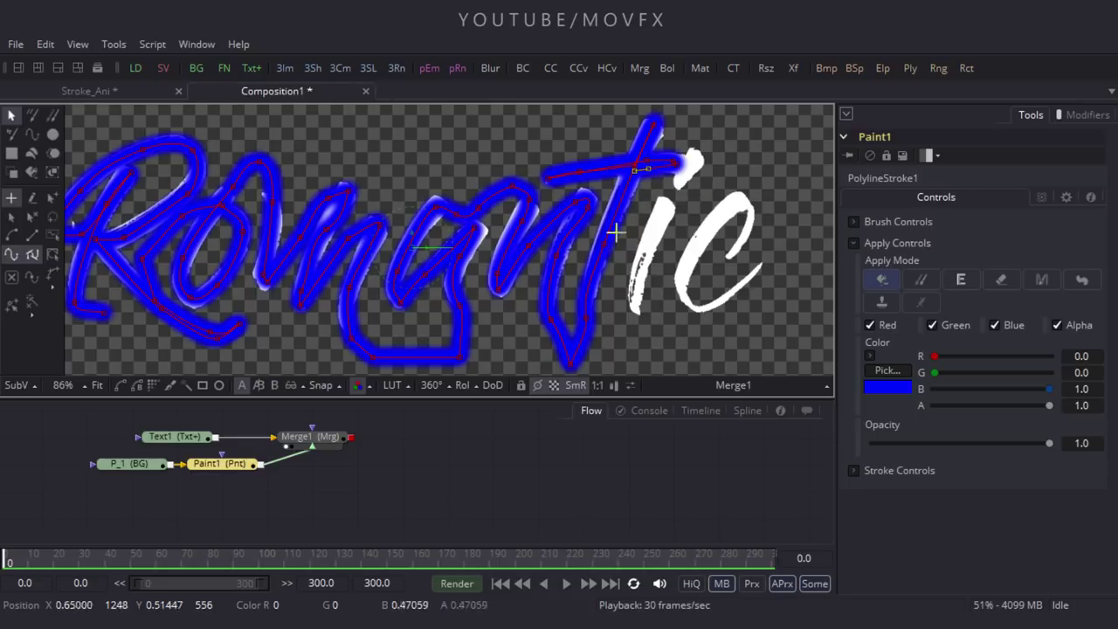
Run the polyline stroke back down the t's stem, across to the i's foot, and up through its dot
click(596, 273)
click(600, 322)
click(634, 329)
click(639, 283)
click(660, 214)
drag(698, 154, 710, 143)
Arc the polyline stroke from the i's dot around to the letter c and trace the c to its tail
click(761, 143)
mouse_move(768, 204)
mouse_down()
mouse_move(669, 212)
mouse_move(623, 197)
mouse_up()
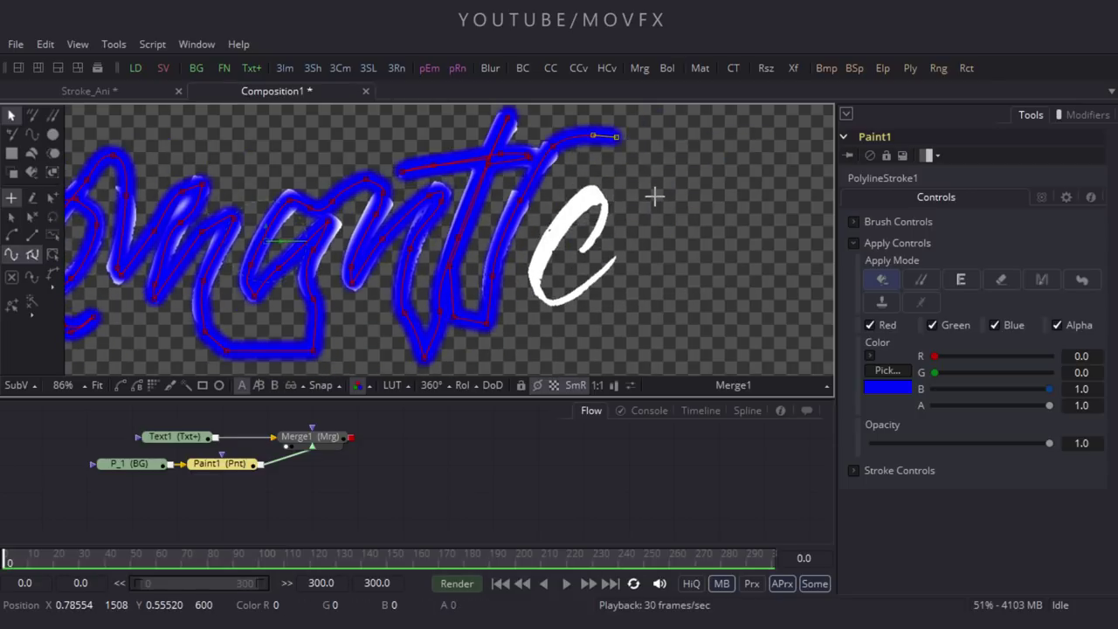
click(654, 200)
click(638, 231)
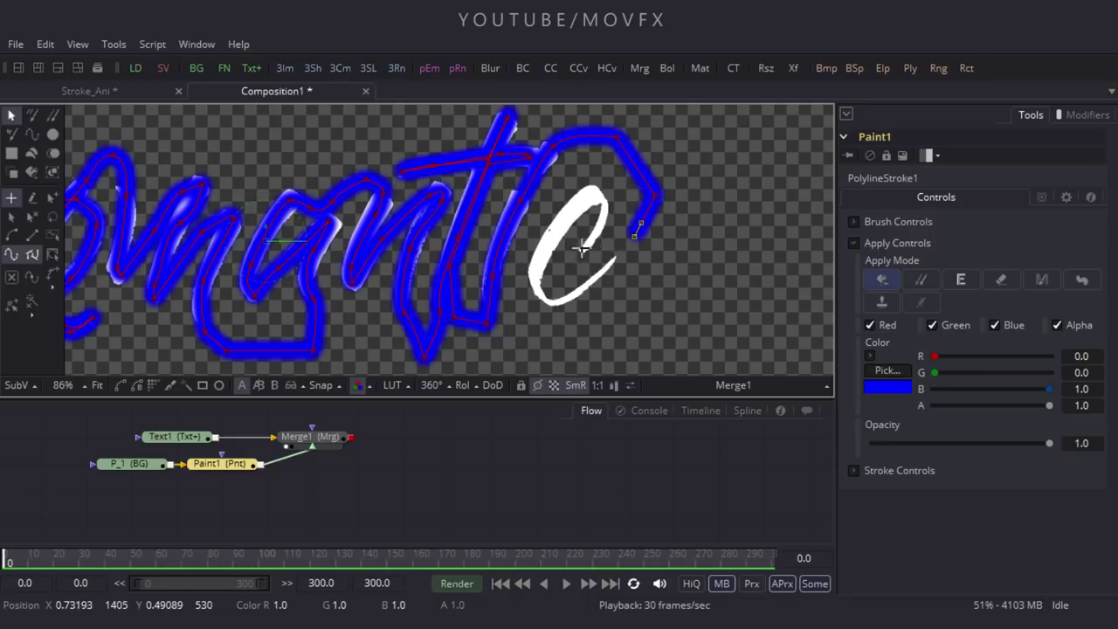
click(582, 248)
click(602, 212)
click(596, 194)
click(566, 214)
click(544, 239)
click(532, 281)
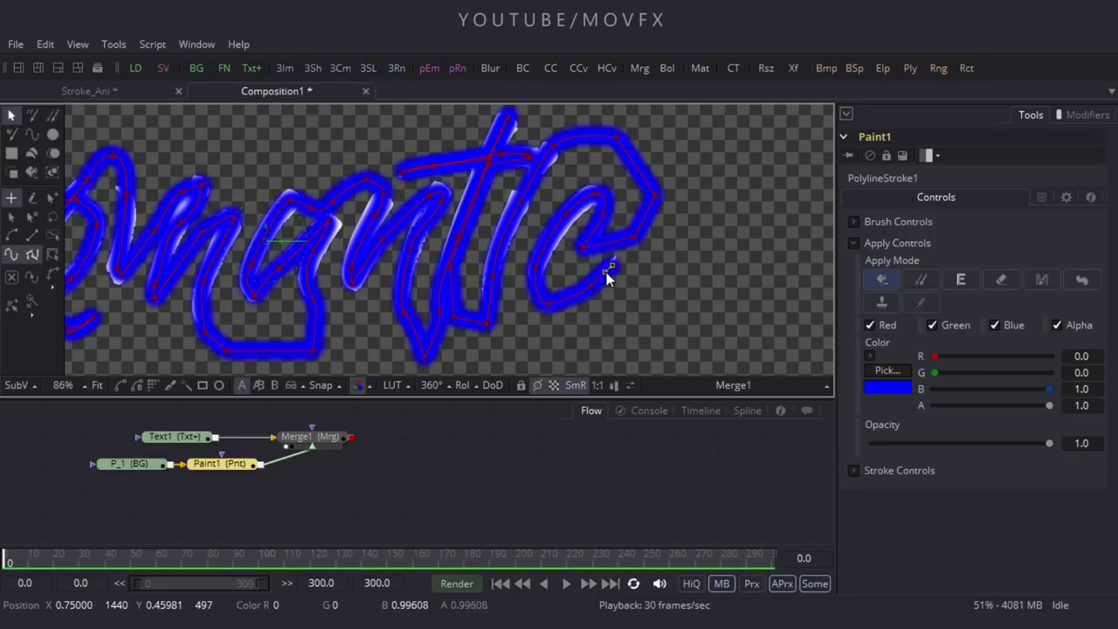
scroll(651, 260, down, 2)
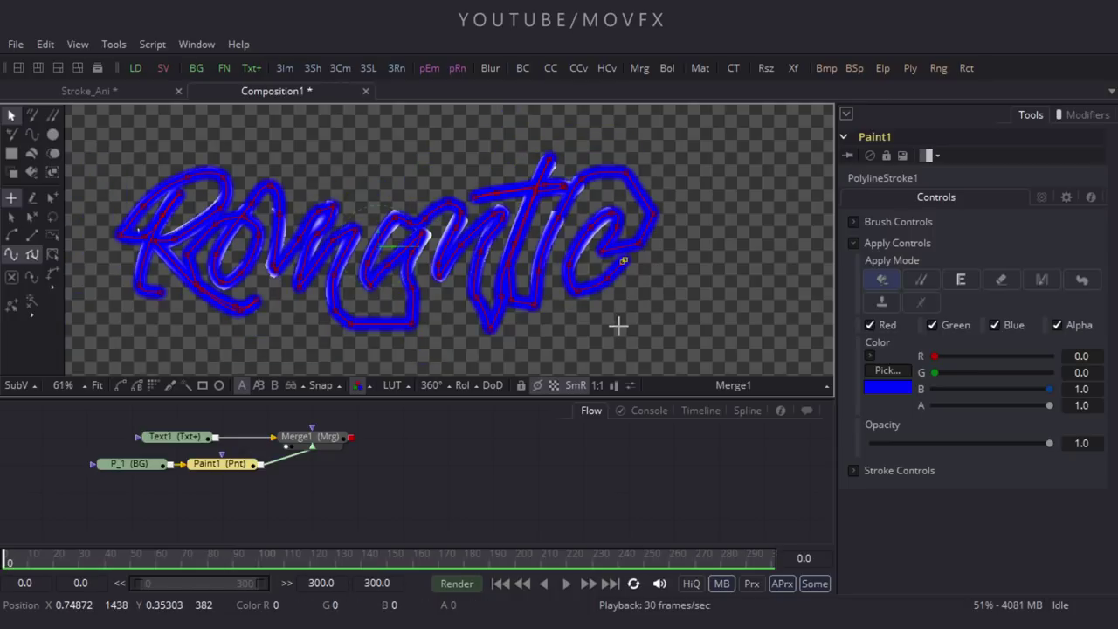
Reduce the polyline stroke's brush softness to 0.066 and its brush size to 0.0182
click(216, 464)
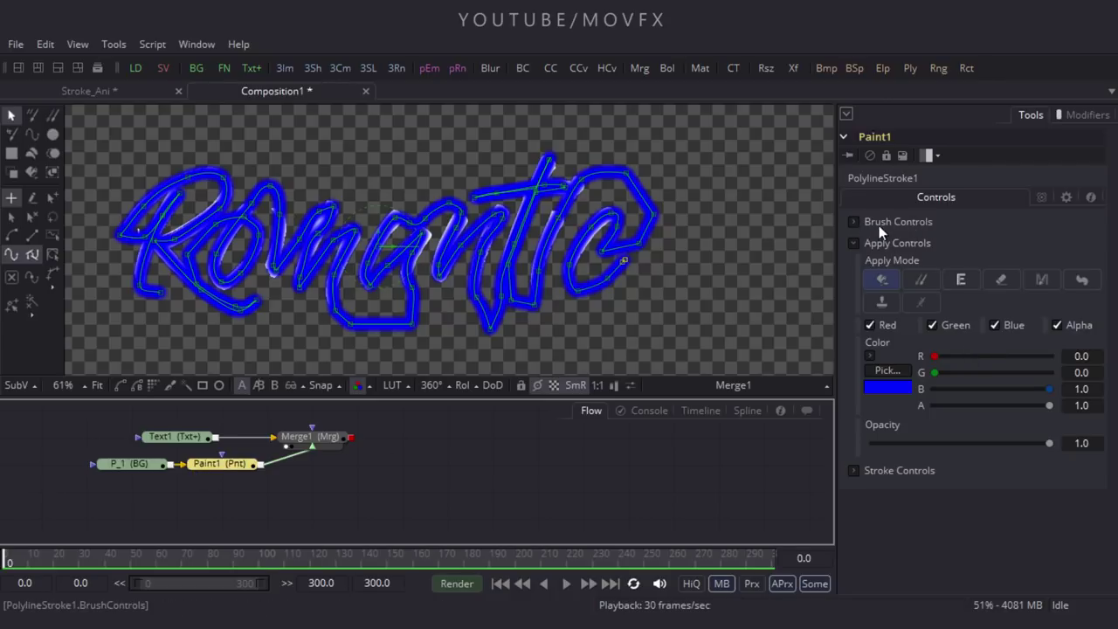
click(856, 224)
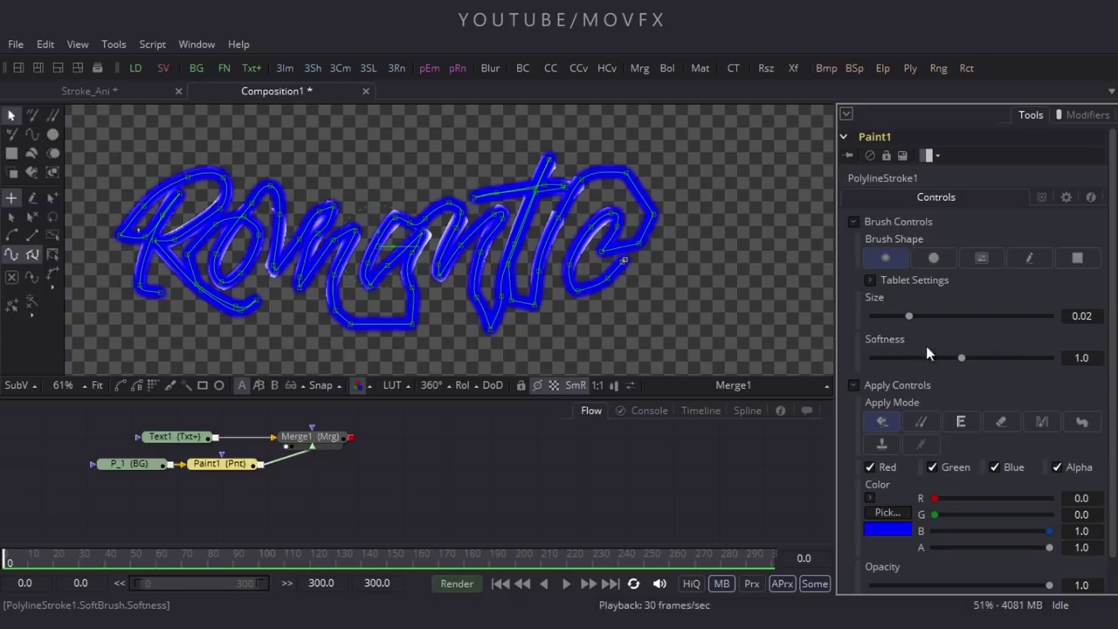
drag(961, 363, 879, 362)
drag(909, 318, 906, 317)
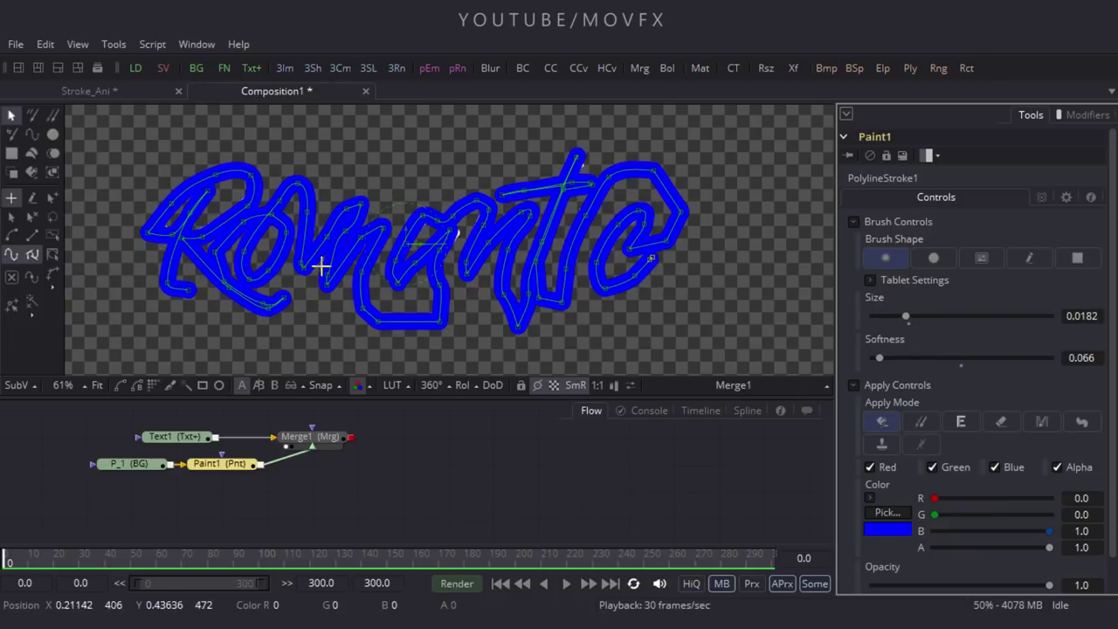
Move the Merge node closer to the text node and set its operator to In
click(308, 435)
drag(308, 435, 283, 439)
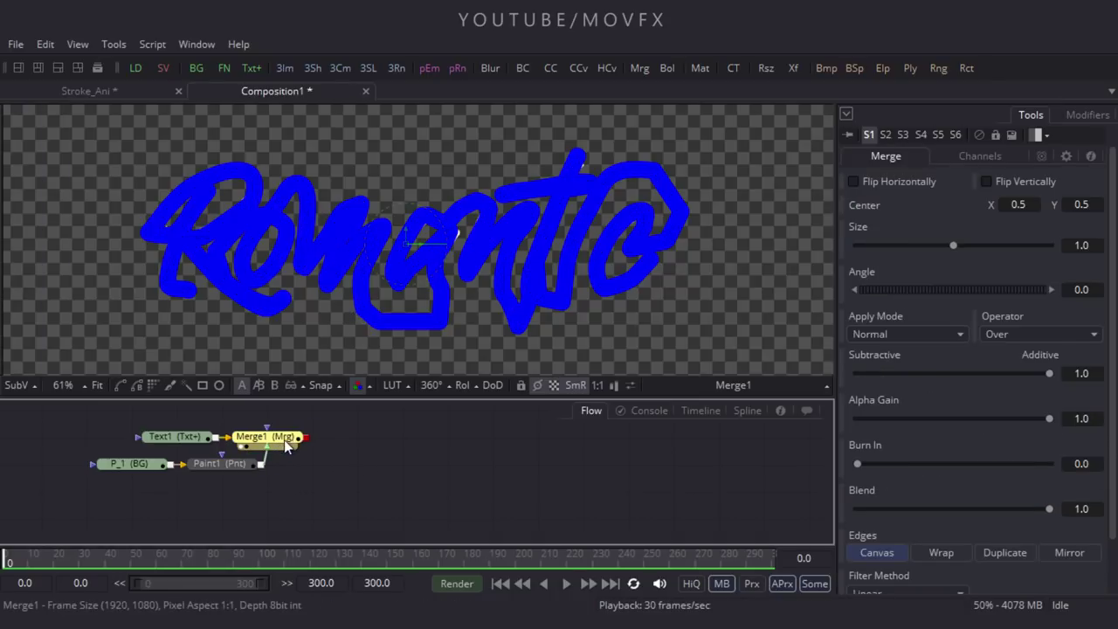
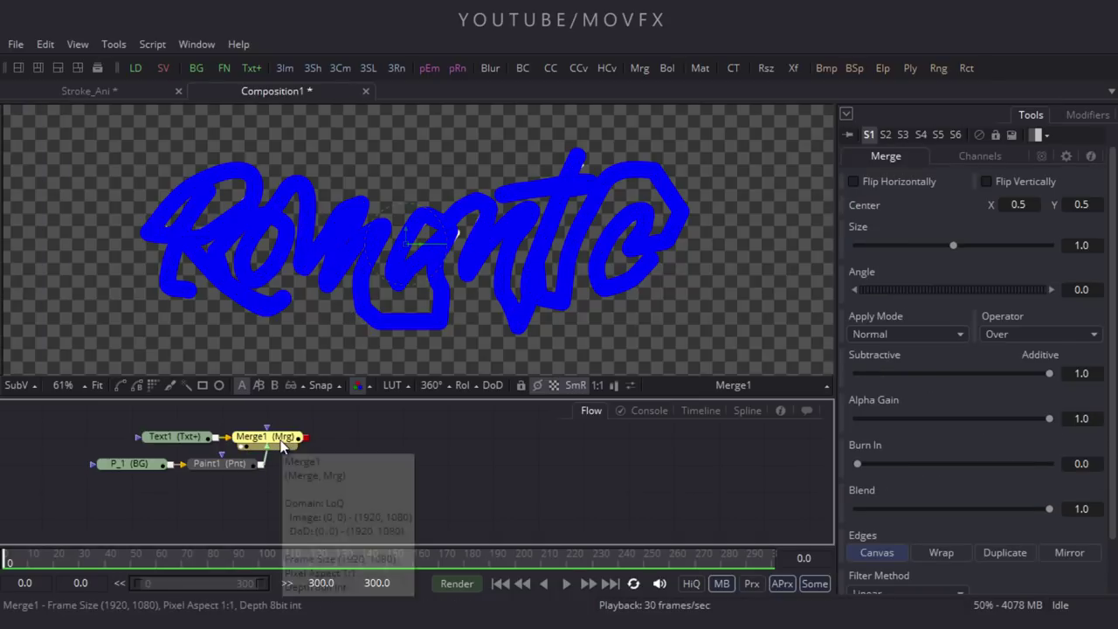
click(1010, 336)
click(1000, 348)
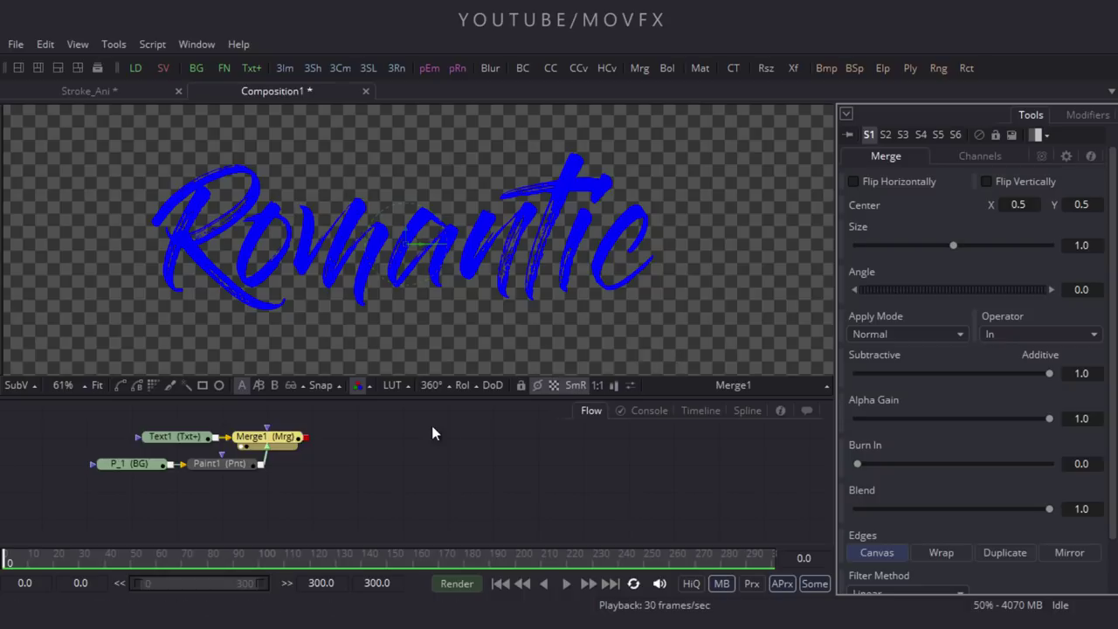
Change the polyline stroke's color on the Paint node to white
click(212, 465)
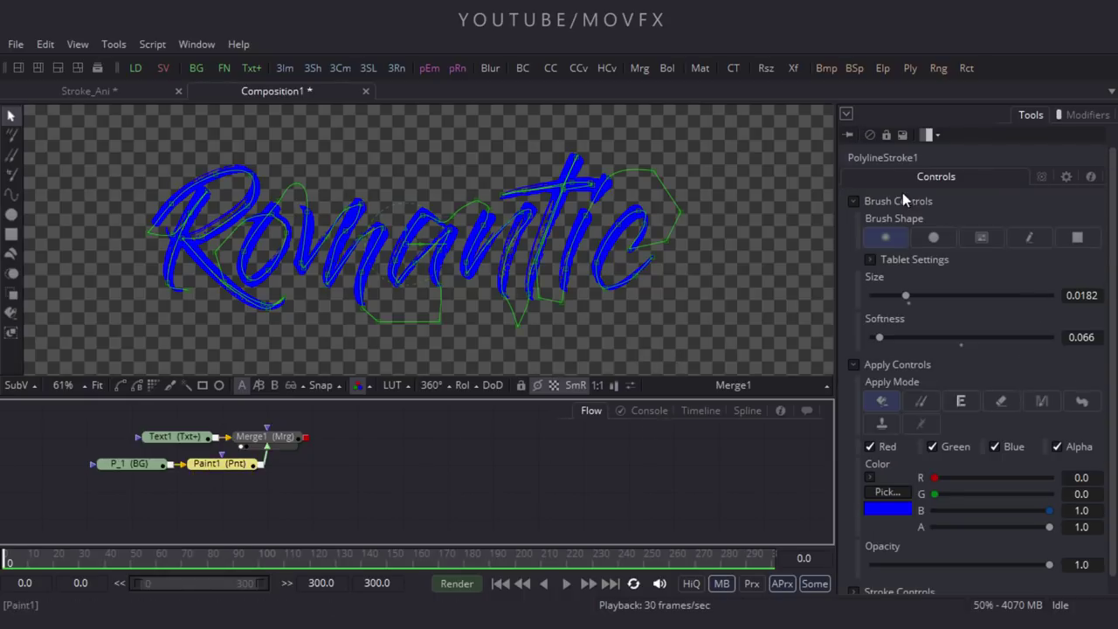
click(853, 201)
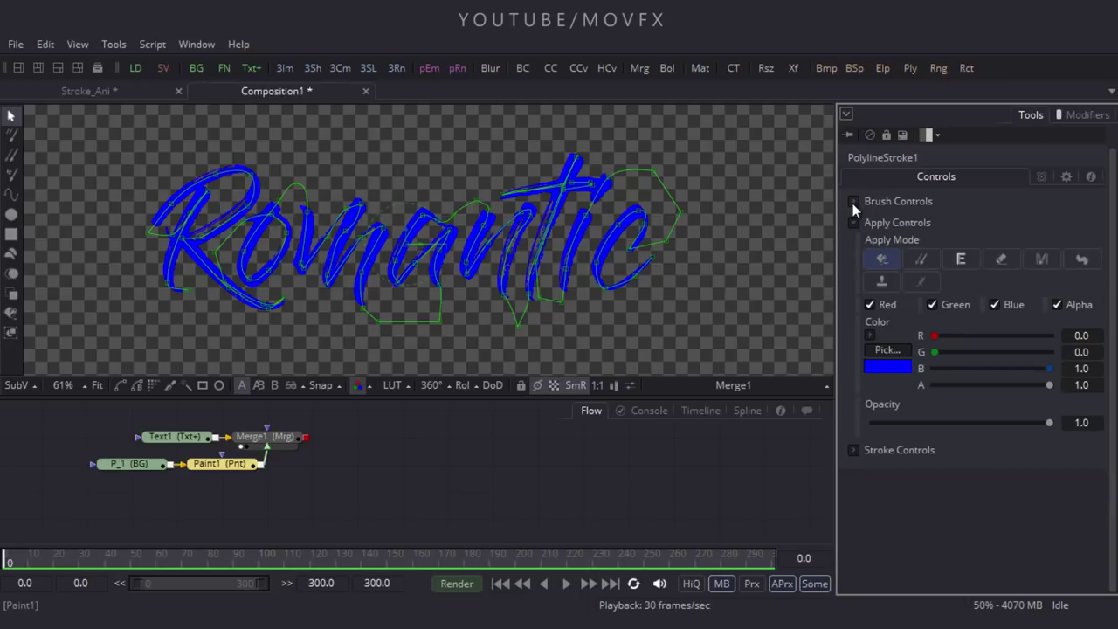
click(889, 350)
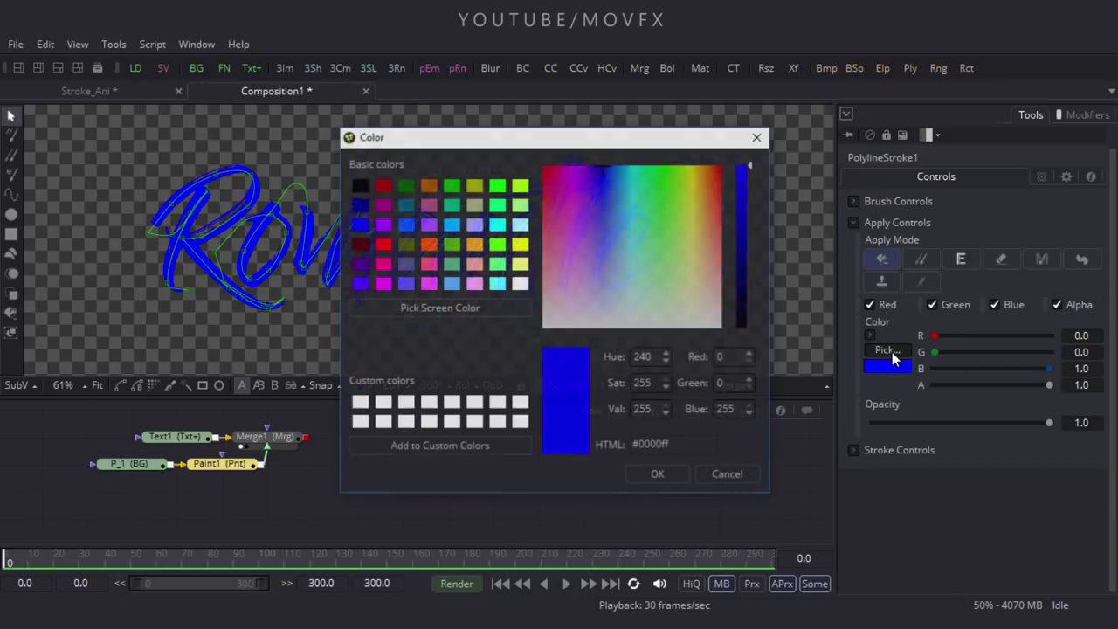
click(359, 402)
click(660, 474)
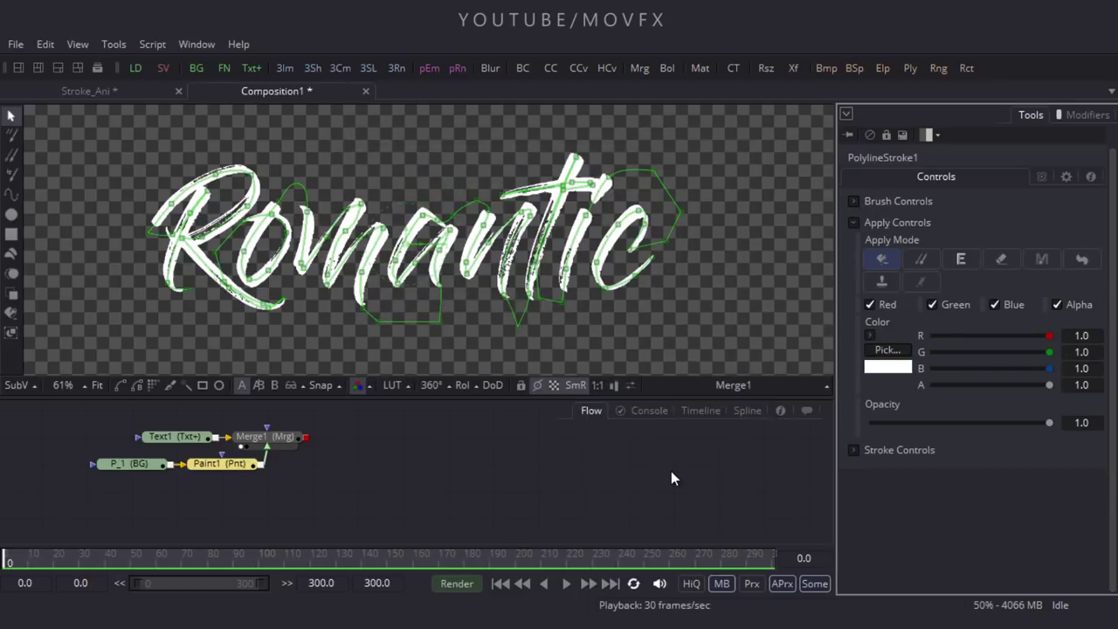
Expand the Paint node's Stroke Controls and move the playhead to frame 120
click(215, 470)
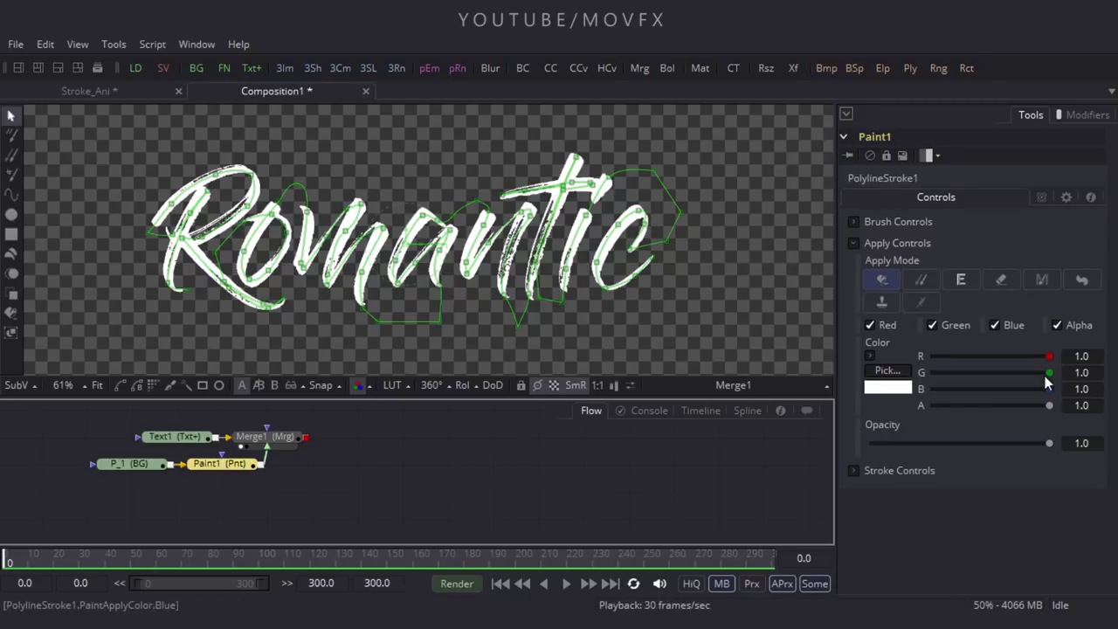
click(858, 248)
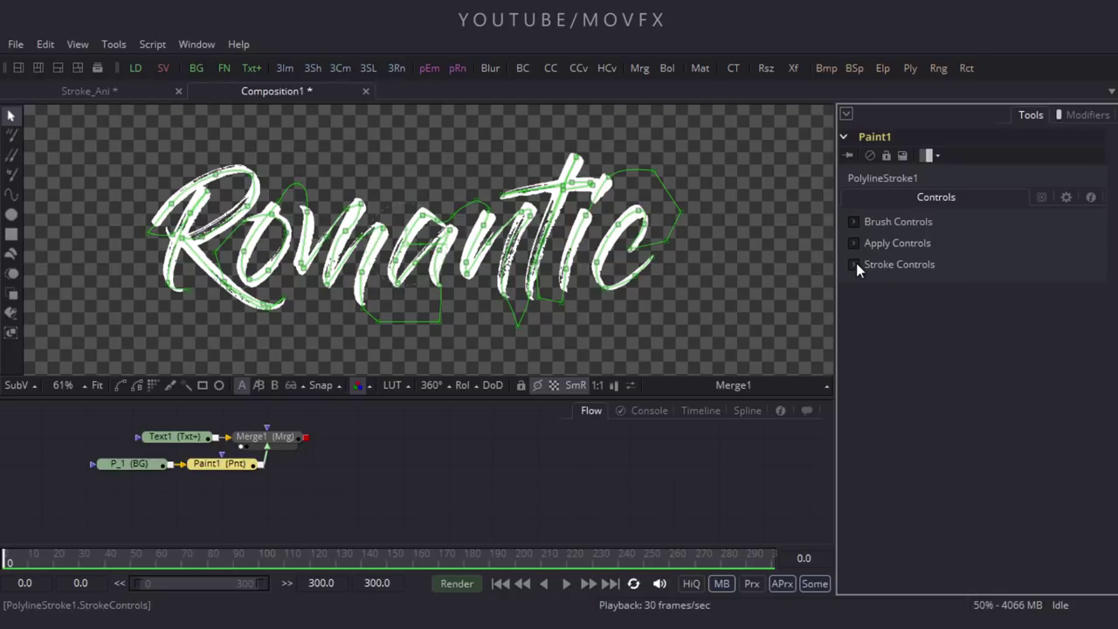
click(856, 265)
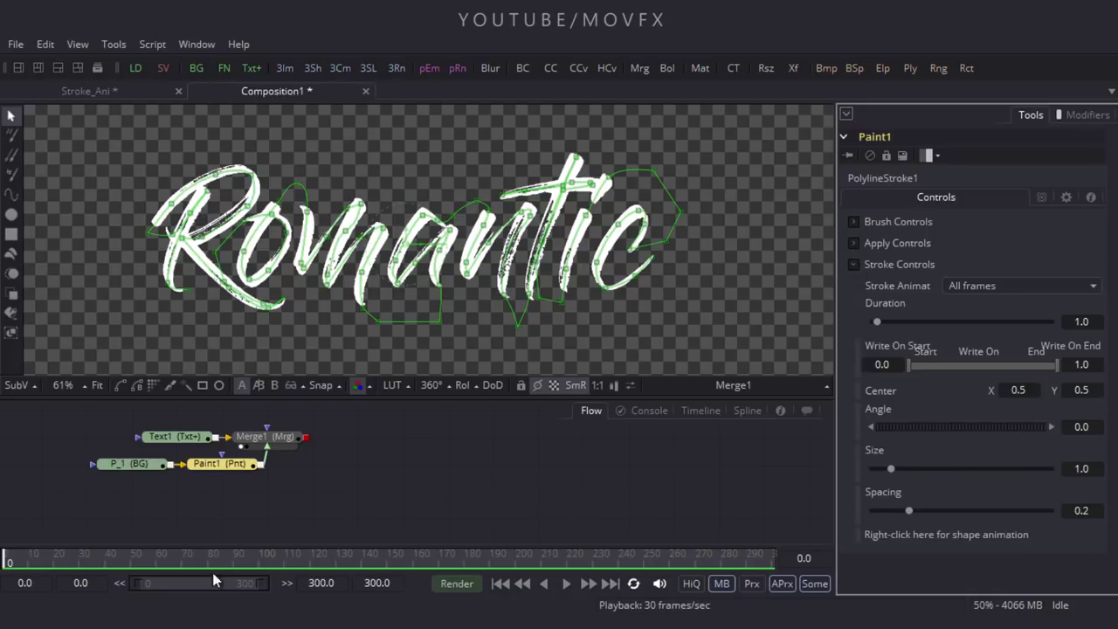
mouse_move(310, 565)
mouse_down()
mouse_move(416, 582)
mouse_move(312, 569)
mouse_up()
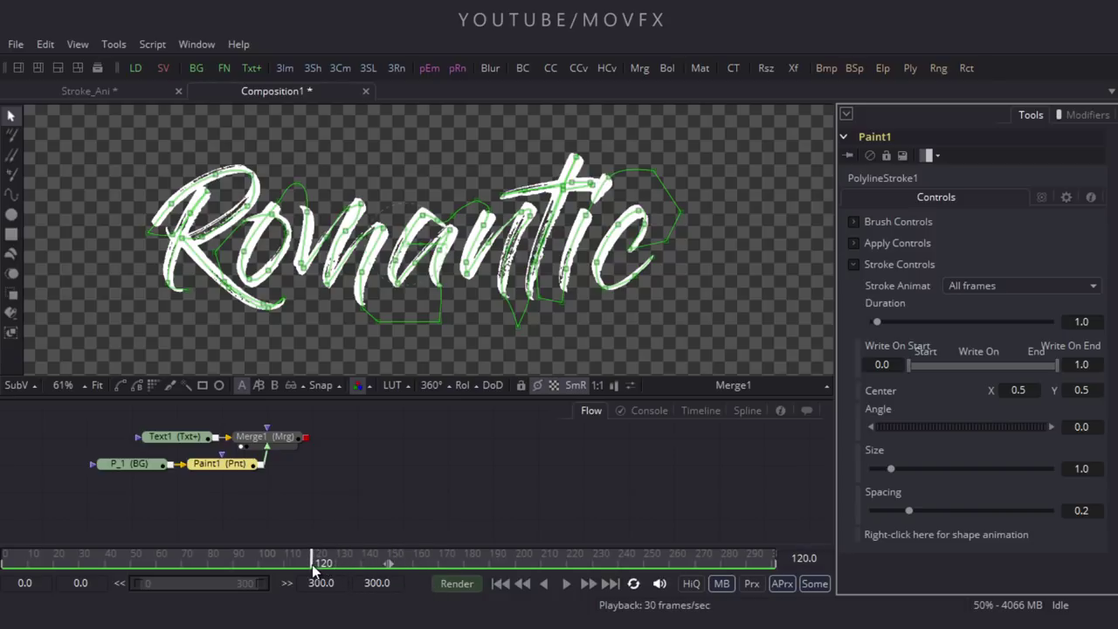
Animate the polyline stroke's Write On End from 0.0 at frame 0 to 1.0 at frame 120 and preview the reveal
right_click(1079, 351)
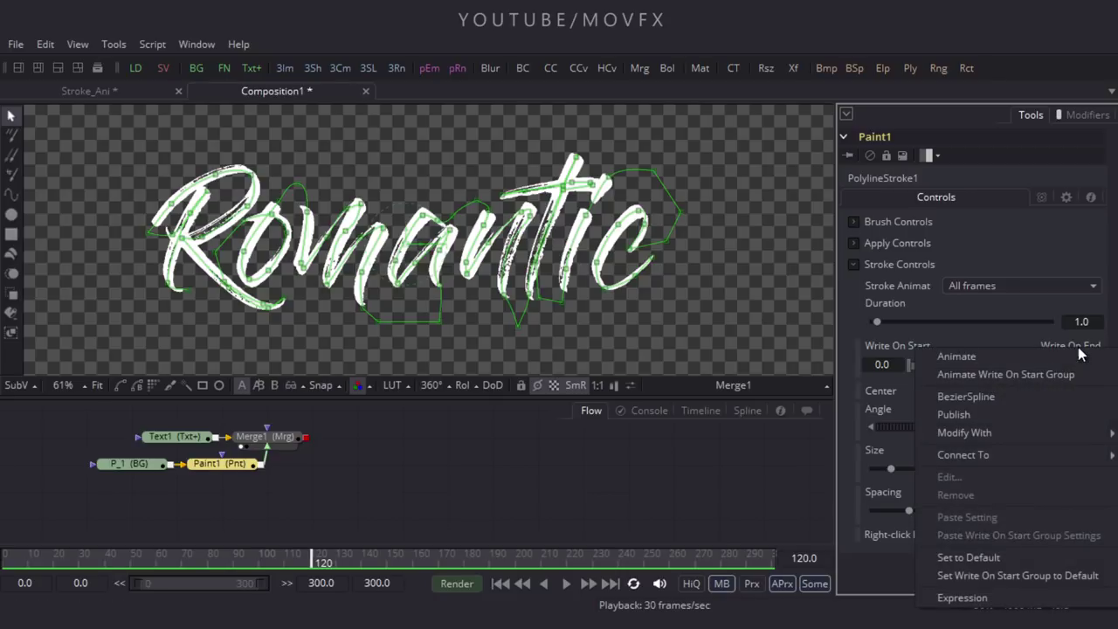
click(1014, 357)
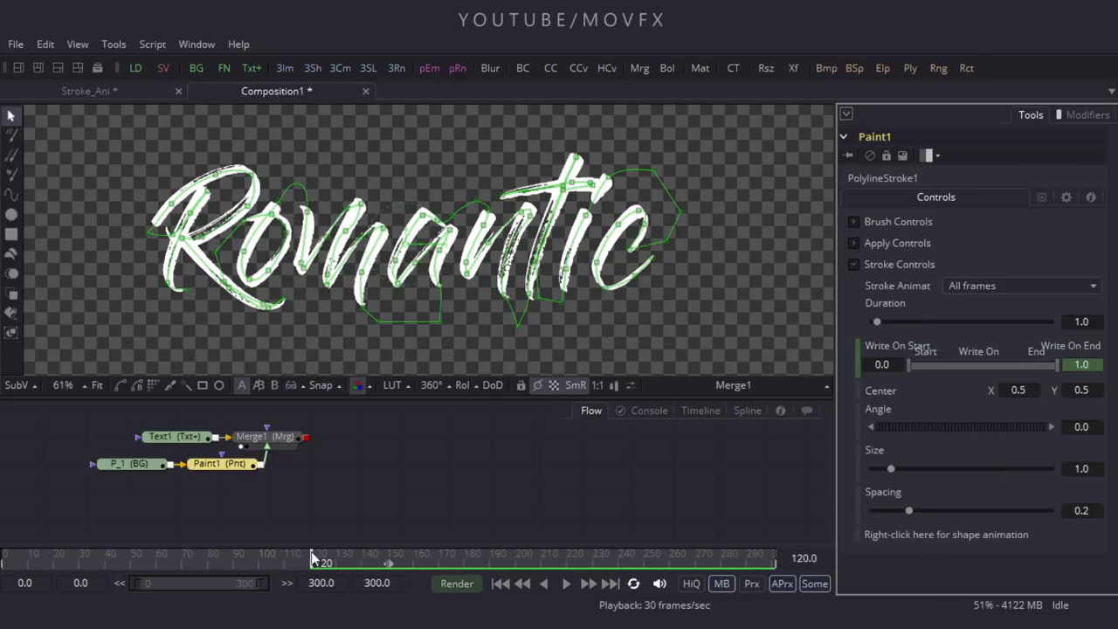
drag(261, 563, 3, 576)
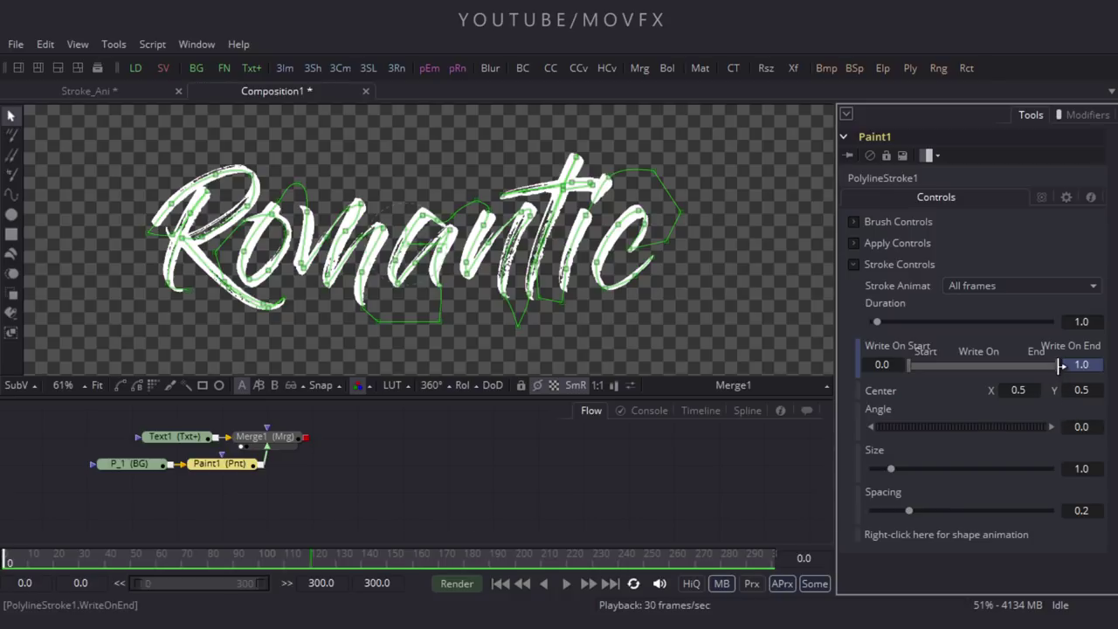
drag(1061, 366, 913, 375)
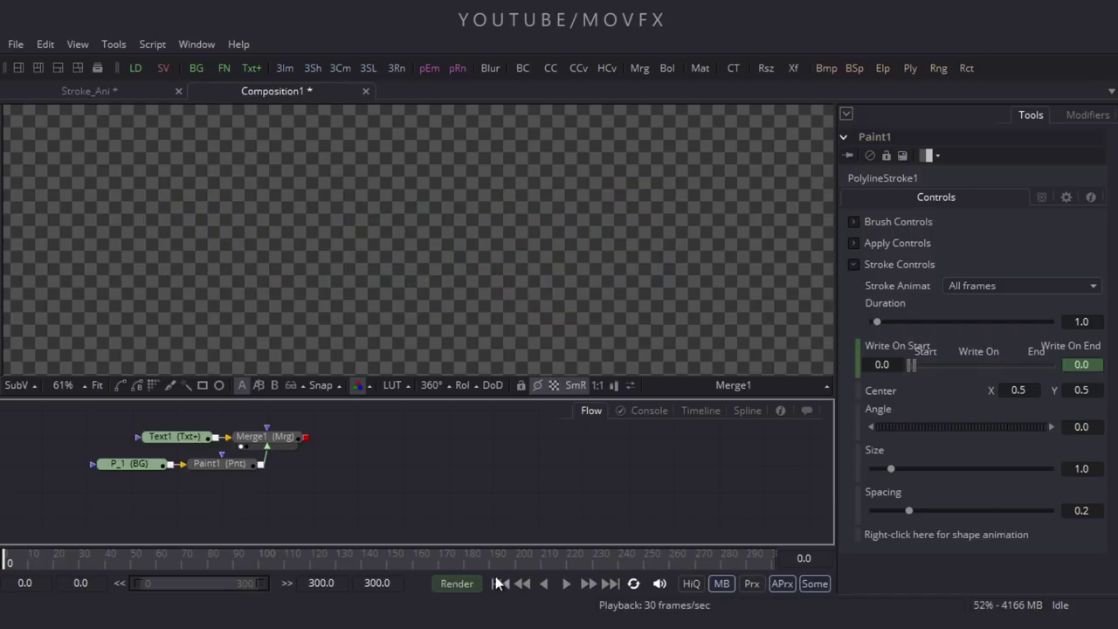
mouse_move(388, 564)
mouse_down()
mouse_move(92, 556)
mouse_move(323, 572)
mouse_up()
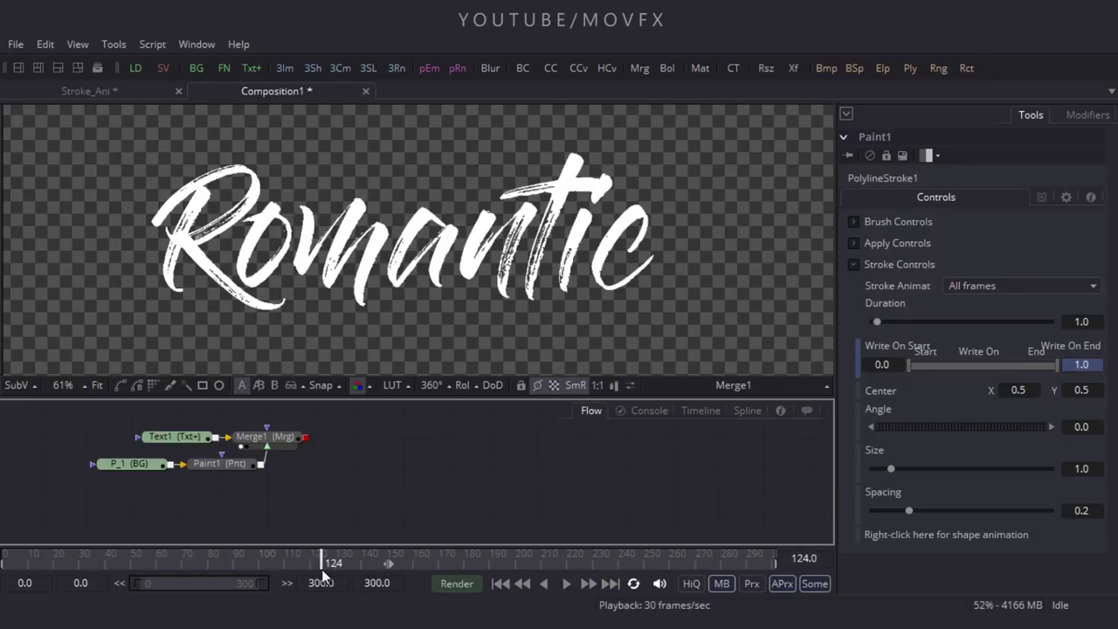
Align the P_1 and Paint1 nodes directly below the Text1 and Merge1 nodes and fit the image in the viewer
mouse_move(144, 502)
mouse_down()
mouse_move(229, 461)
mouse_move(257, 467)
mouse_up()
click(360, 467)
drag(423, 469, 396, 467)
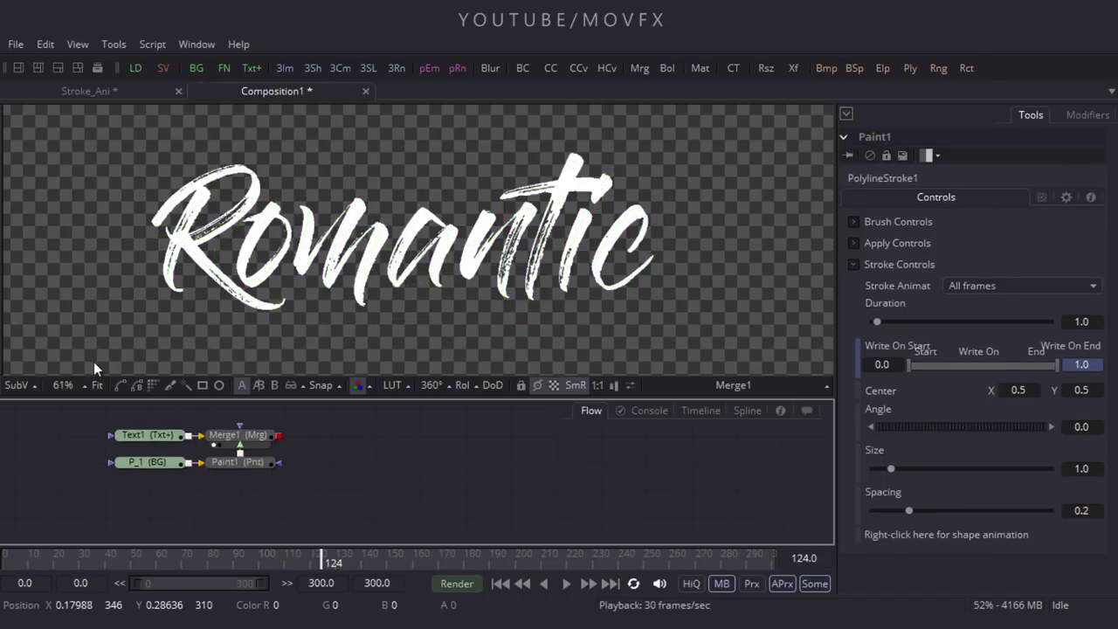
click(97, 382)
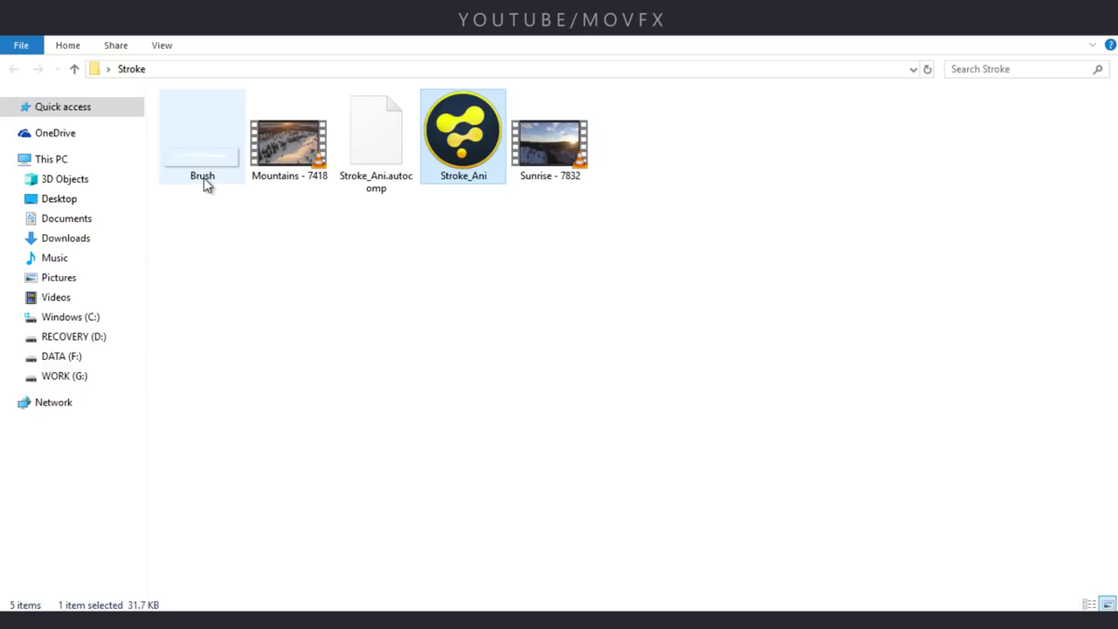
Import Brush.png from the Stroke folder and place a Background node named P_2 directly above it
mouse_move(203, 171)
mouse_down()
mouse_move(305, 342)
mouse_move(310, 623)
mouse_move(354, 436)
mouse_move(388, 467)
mouse_up()
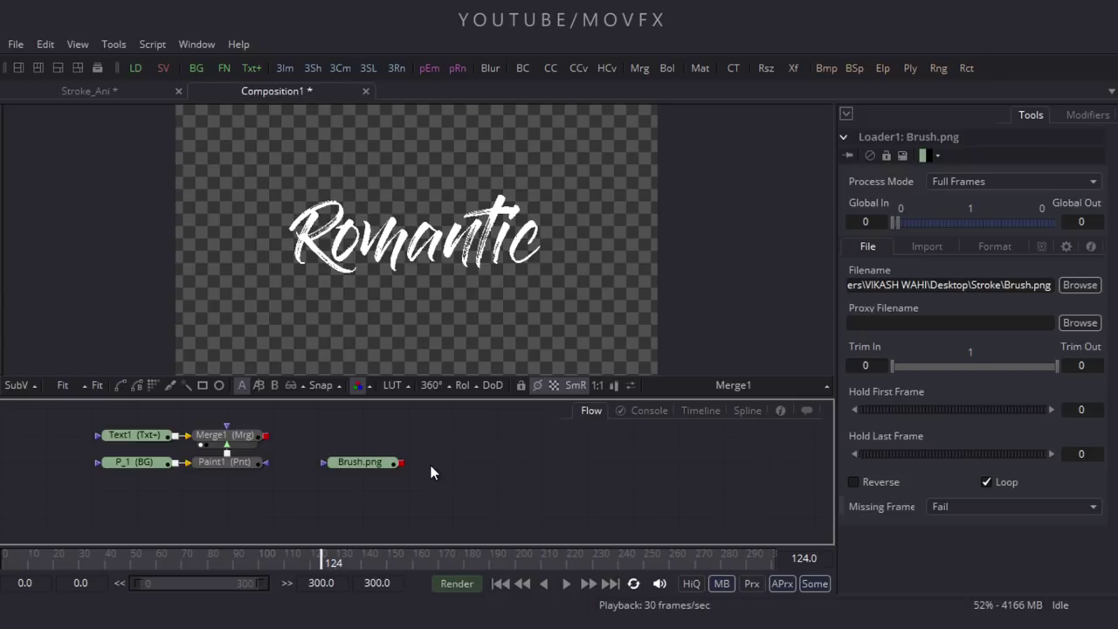
click(199, 67)
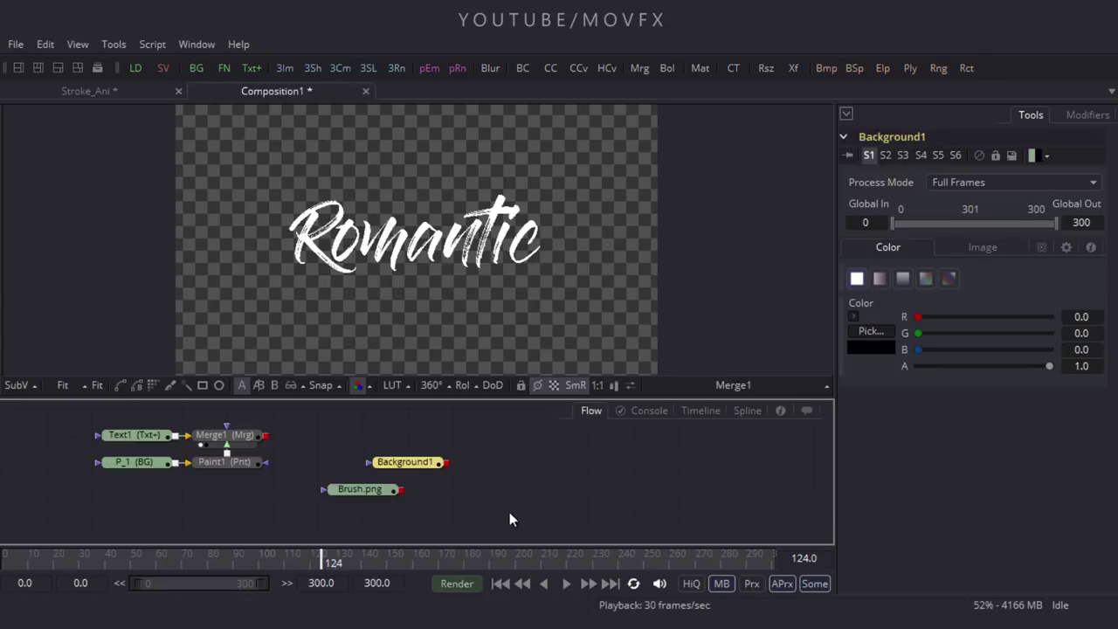
click(436, 470)
key(F2)
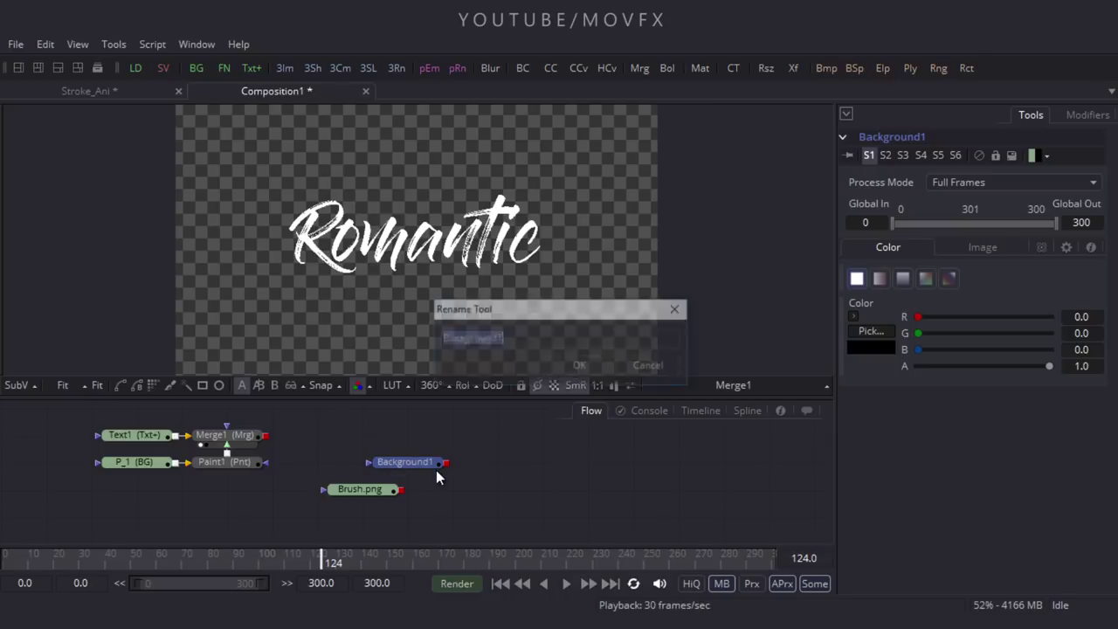
text(P_2)
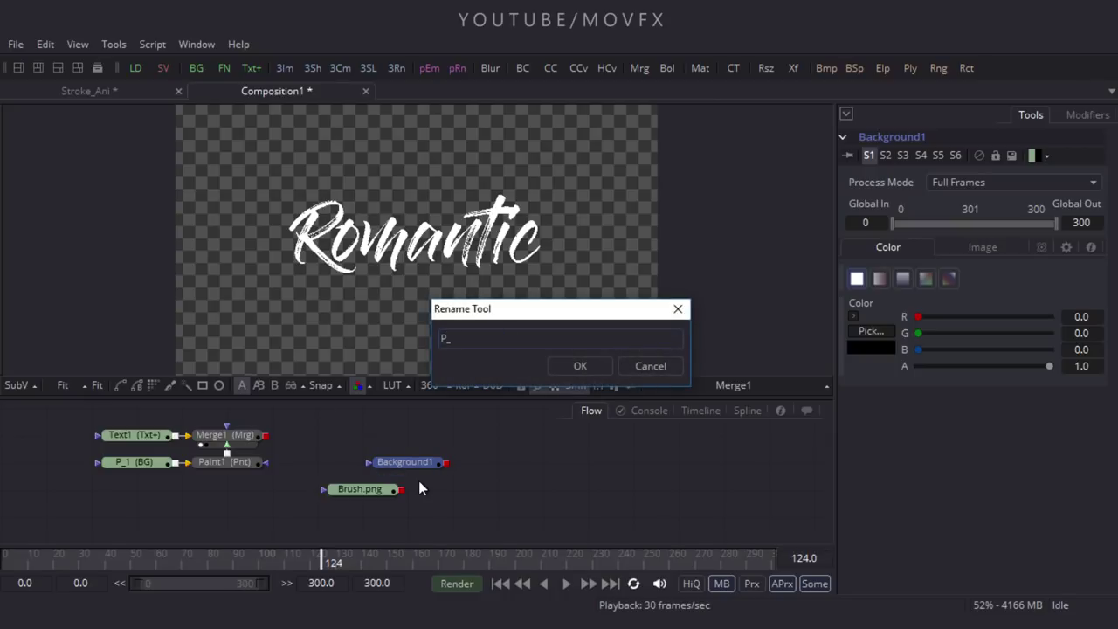
key(Return)
drag(419, 476, 374, 476)
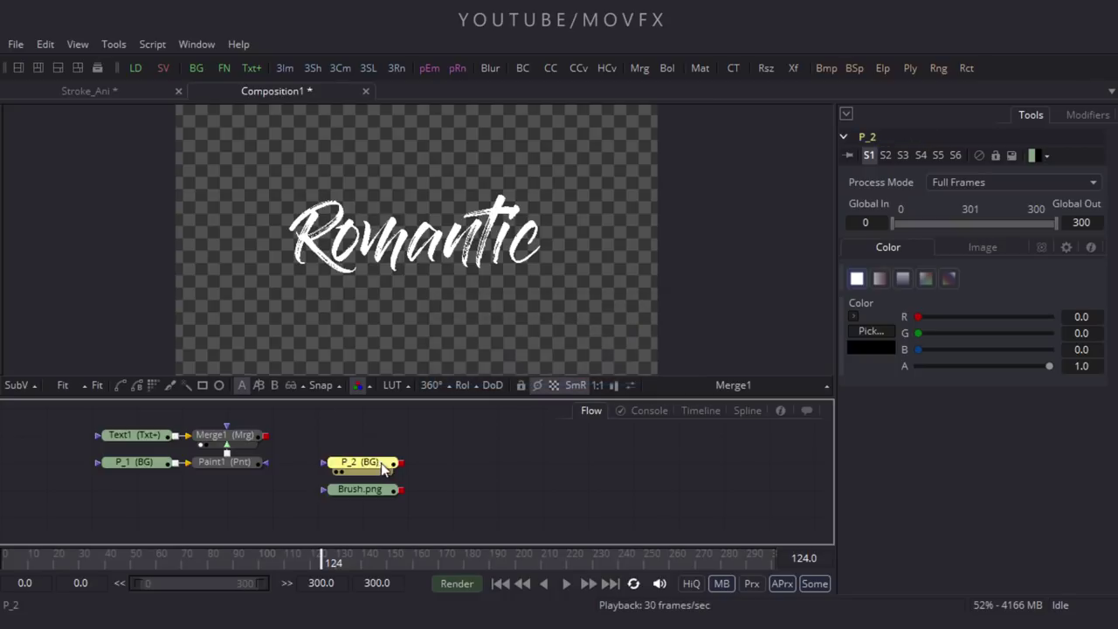
Add a Paint node after P_2, view it, and set the P_2 background's alpha to 0.0
key(ctrl+space)
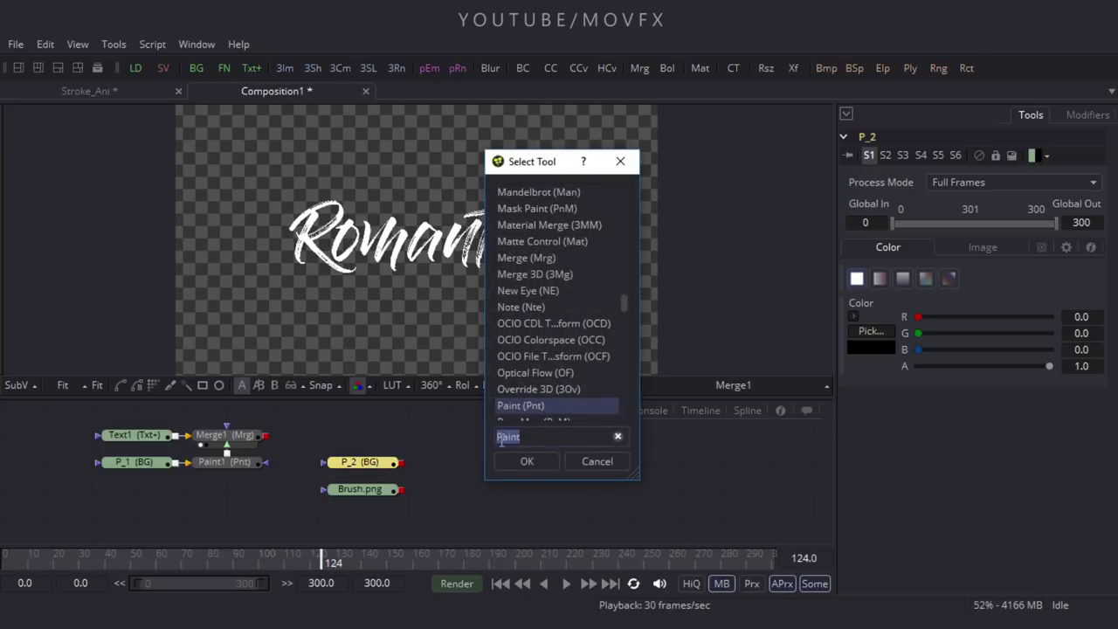
click(543, 460)
drag(457, 463, 456, 214)
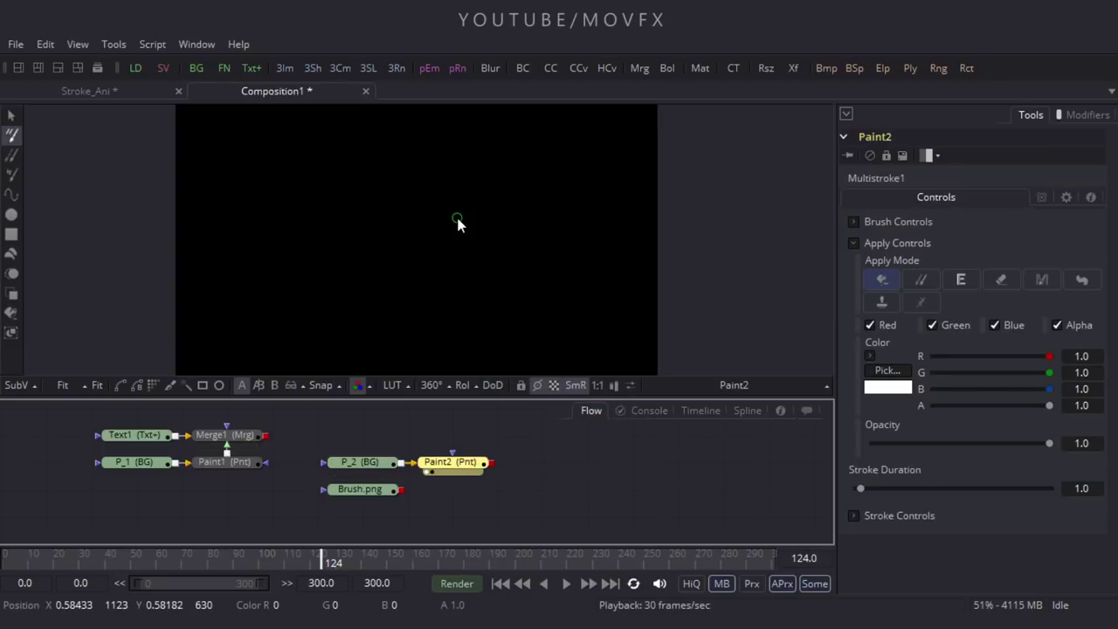
click(359, 462)
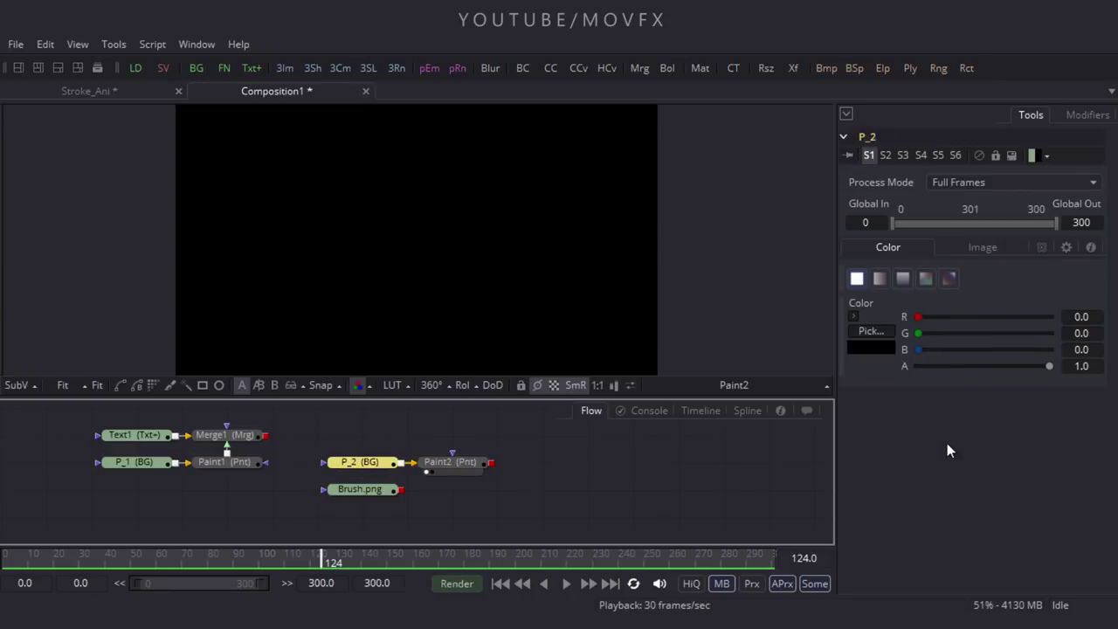
drag(1049, 366, 907, 373)
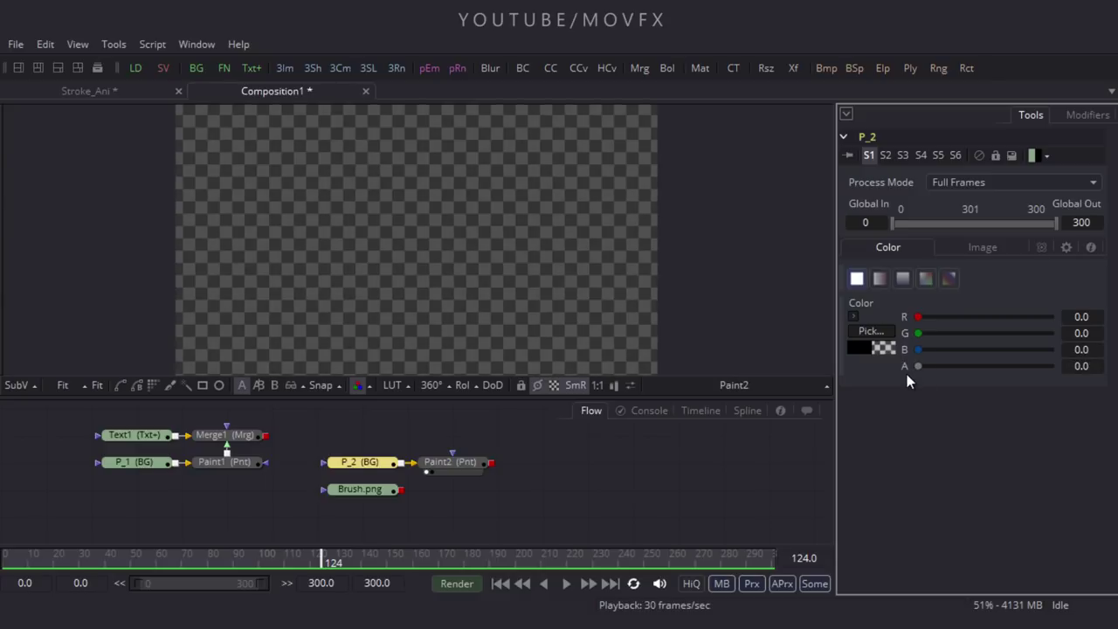
click(449, 462)
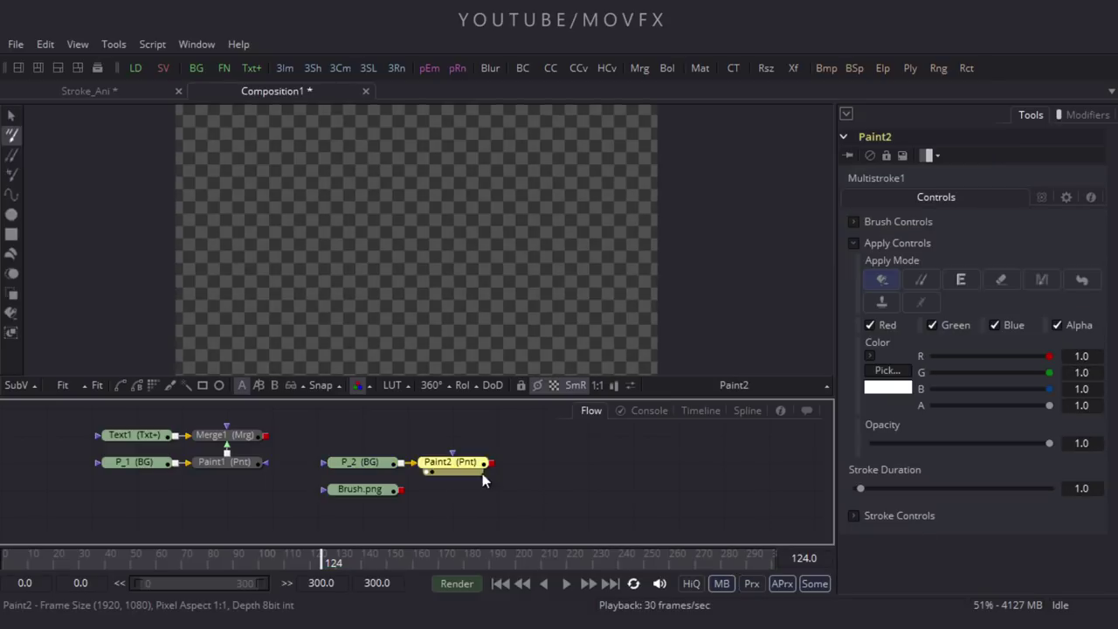
Add a Merge node with Brush.png as background and Paint2 as foreground, and show it in the viewer
click(538, 475)
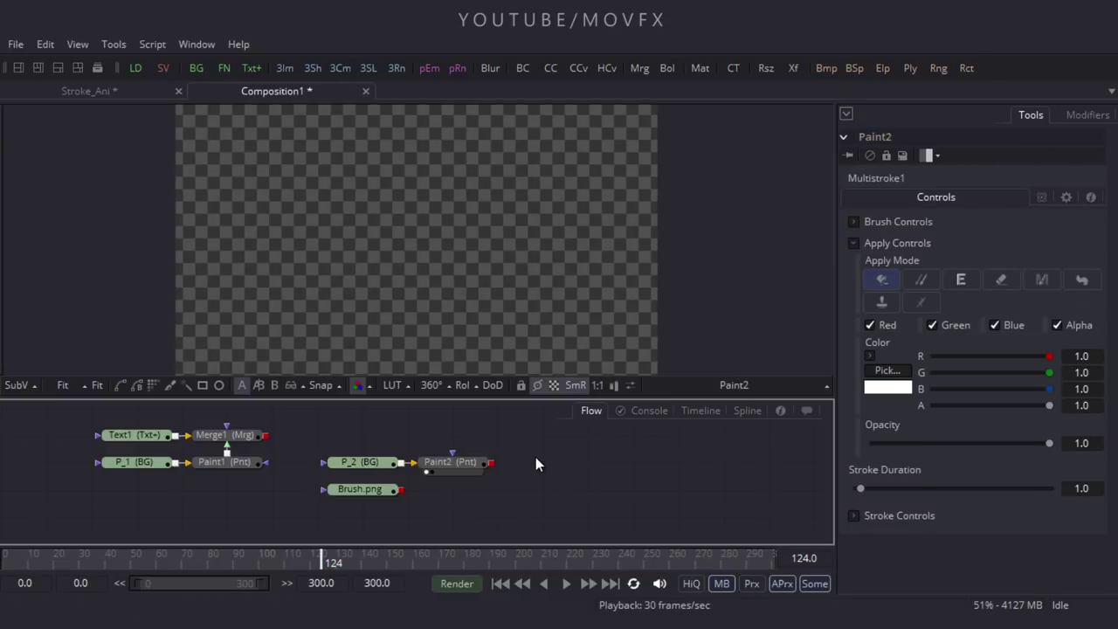
click(643, 68)
mouse_move(550, 463)
mouse_down()
mouse_move(416, 514)
mouse_move(417, 494)
mouse_move(366, 504)
mouse_move(362, 491)
mouse_up()
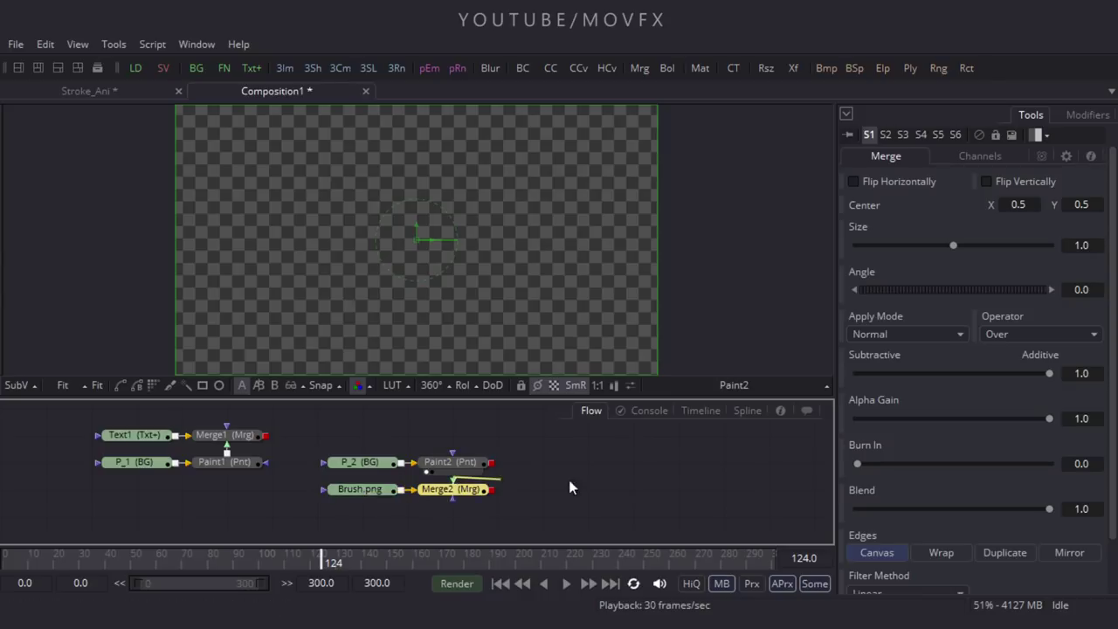
key(1)
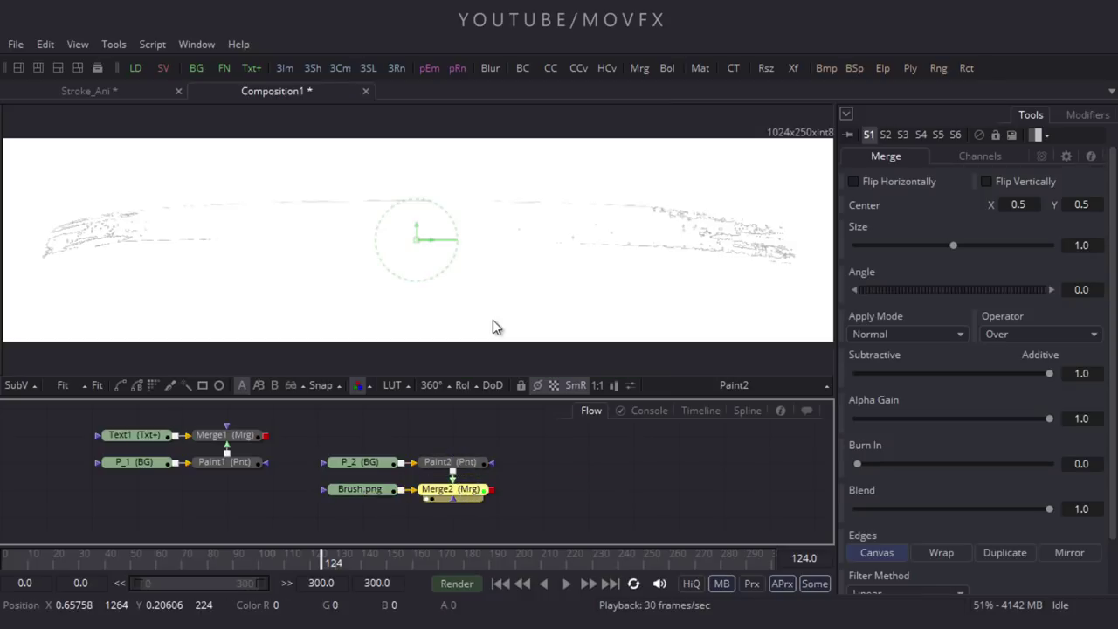
Enable Post-Multiply by Alpha in the import settings of the Brush.png loader
click(355, 496)
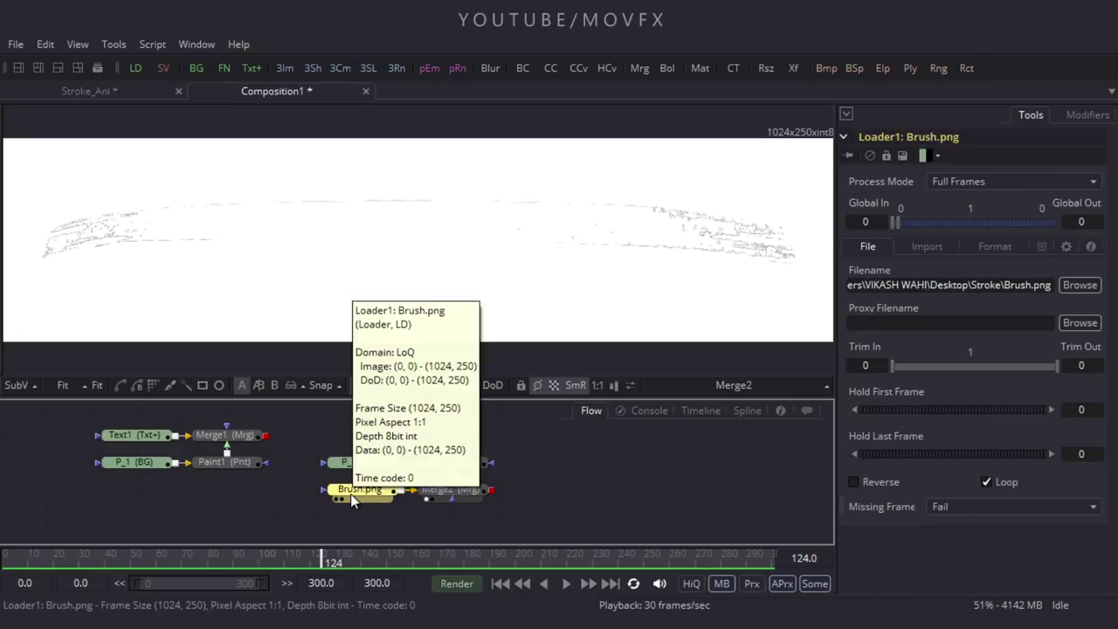
click(922, 248)
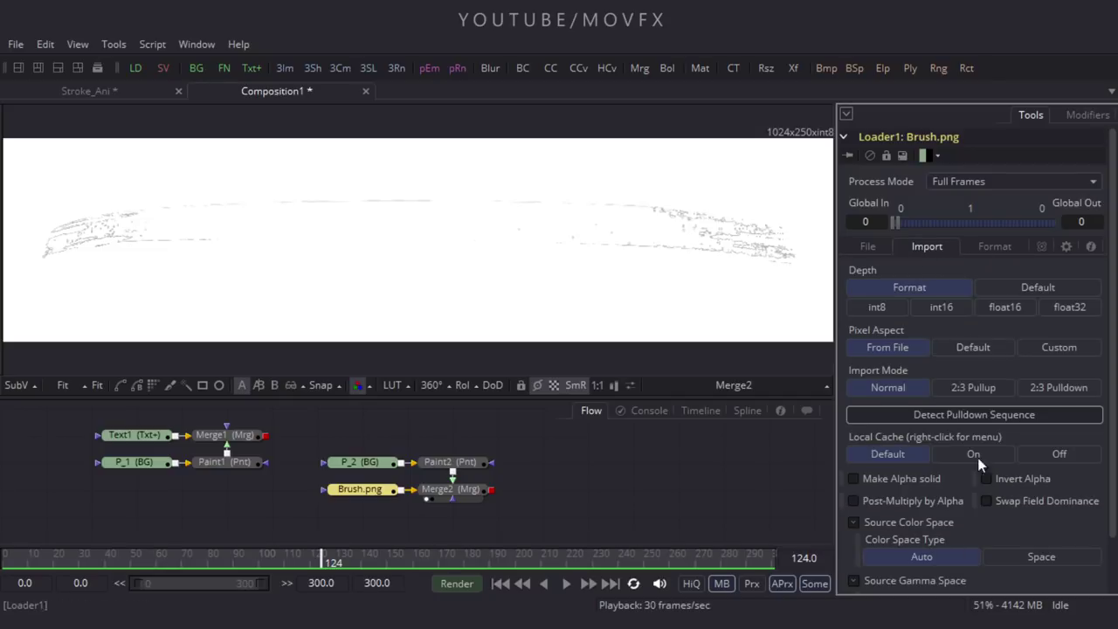
click(938, 504)
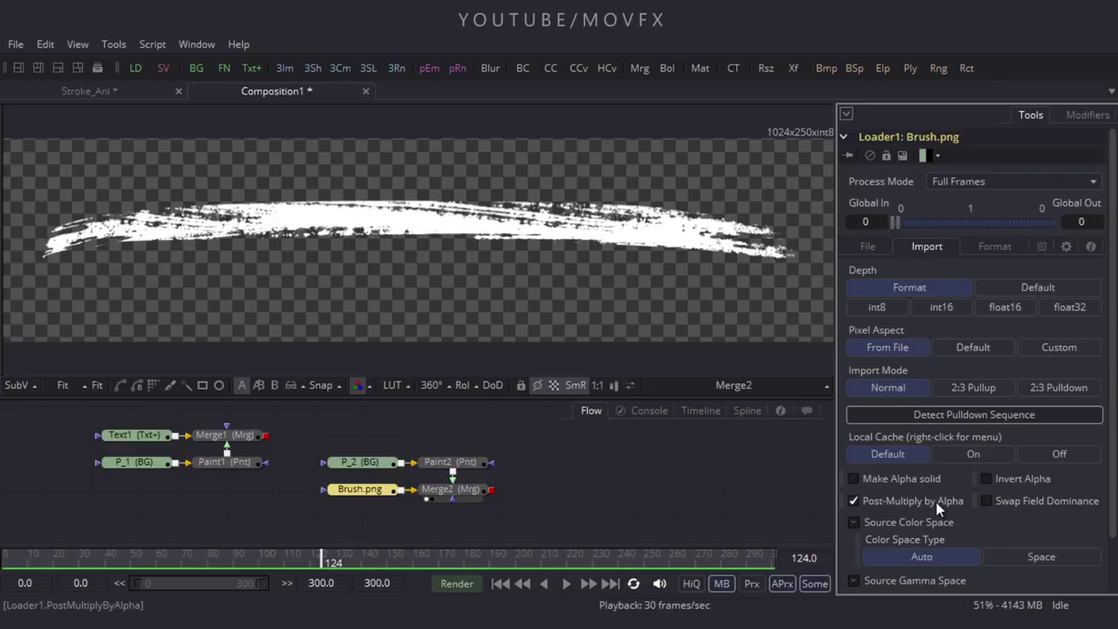
Start a polyline stroke on Paint2, tracing the brush image from its right end with a second, curved point further left
click(461, 461)
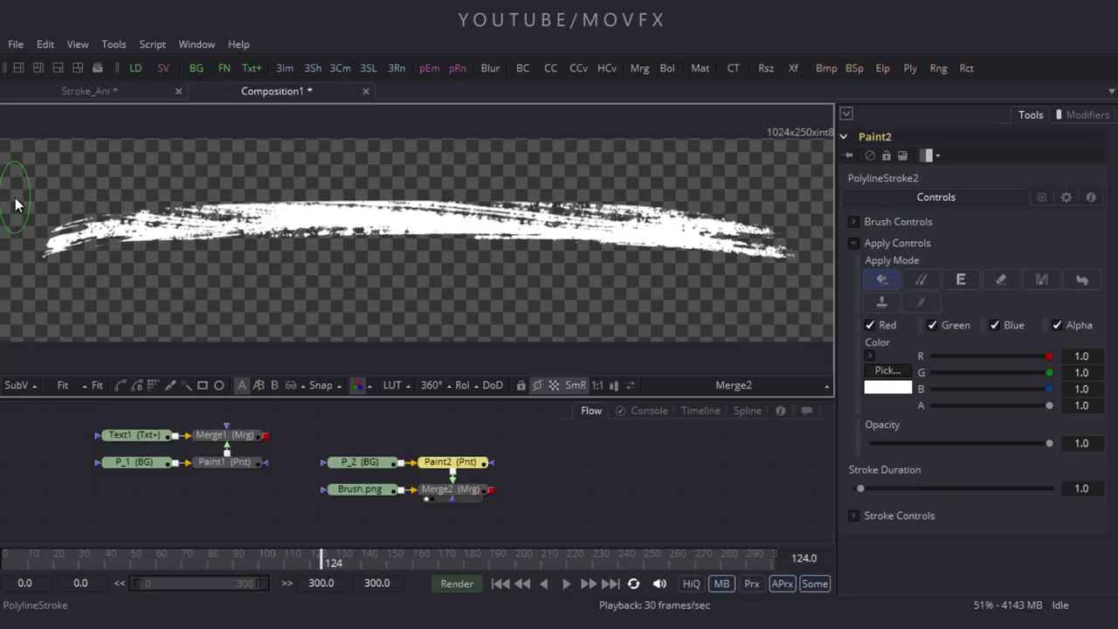
click(14, 197)
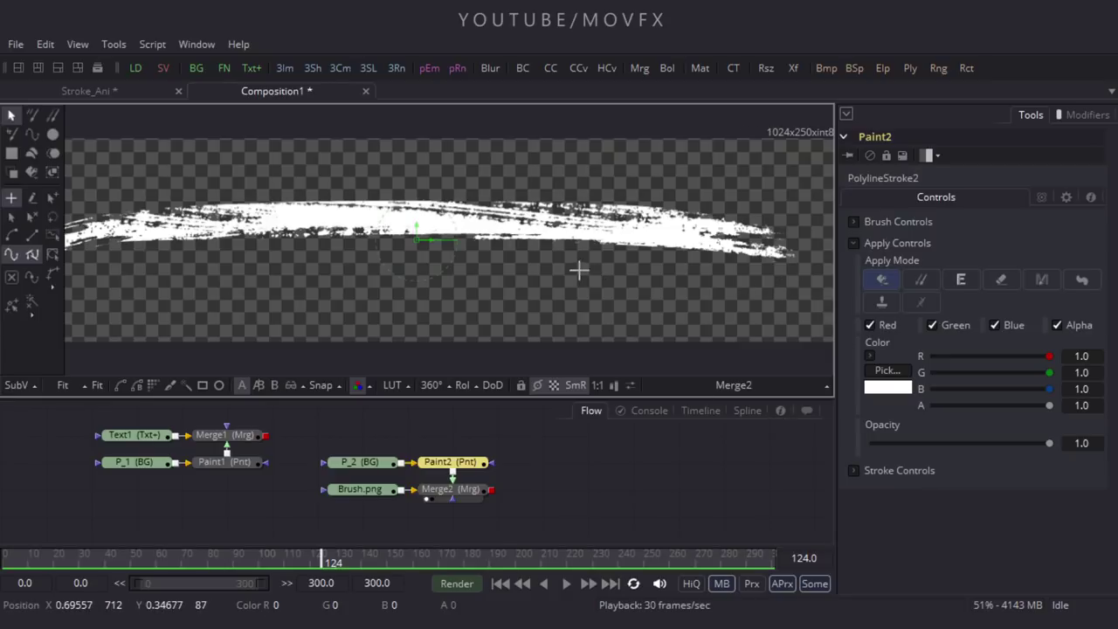
scroll(582, 268, down, 1)
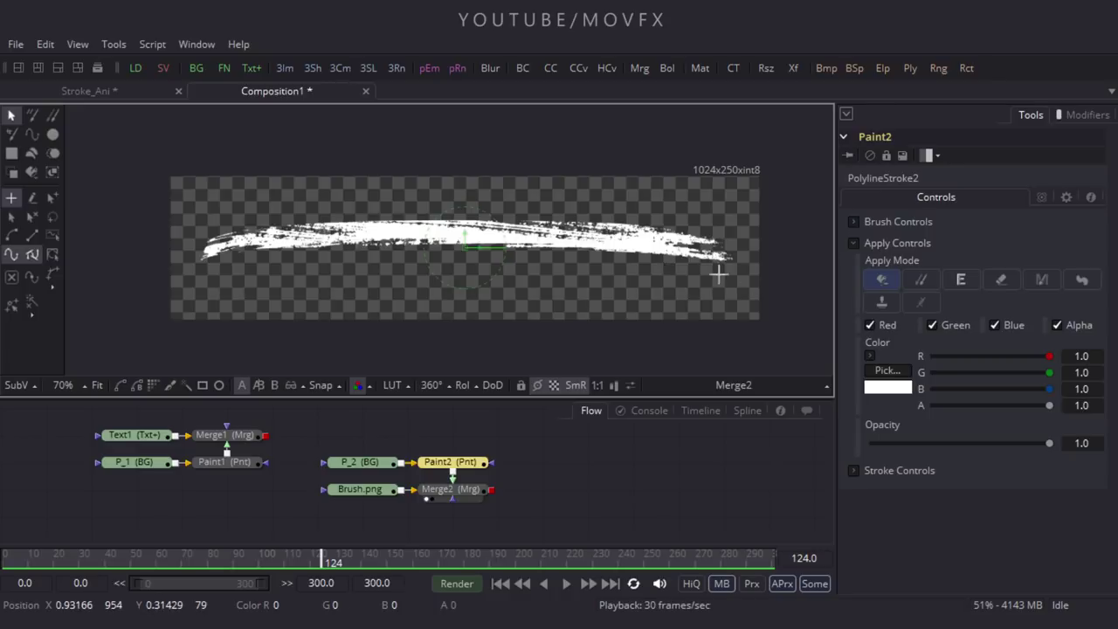
click(760, 260)
click(615, 243)
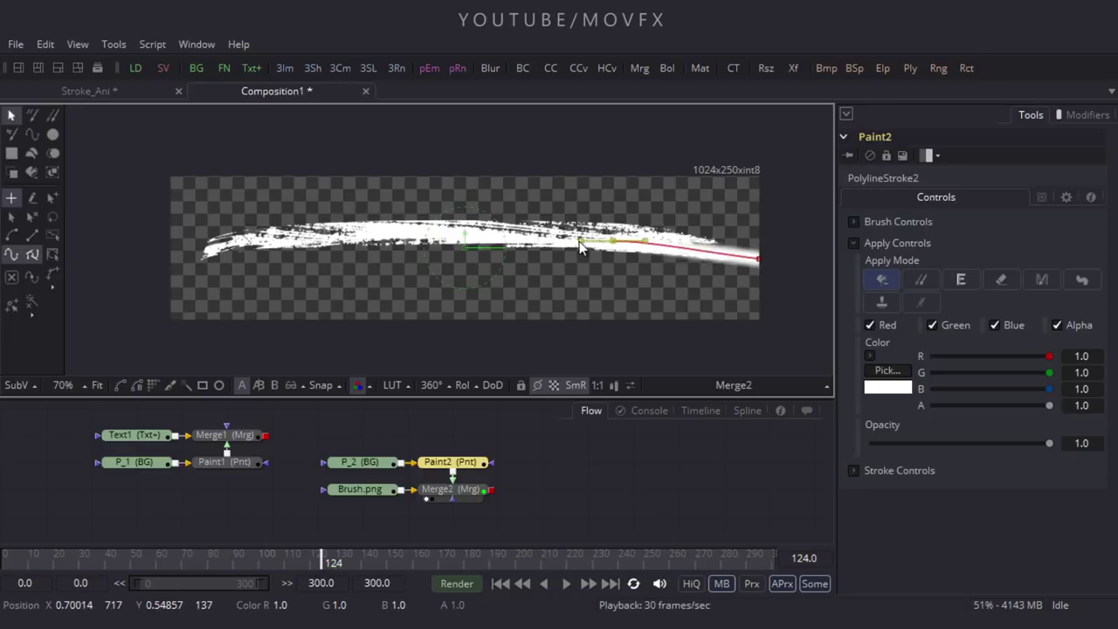
drag(615, 243, 617, 240)
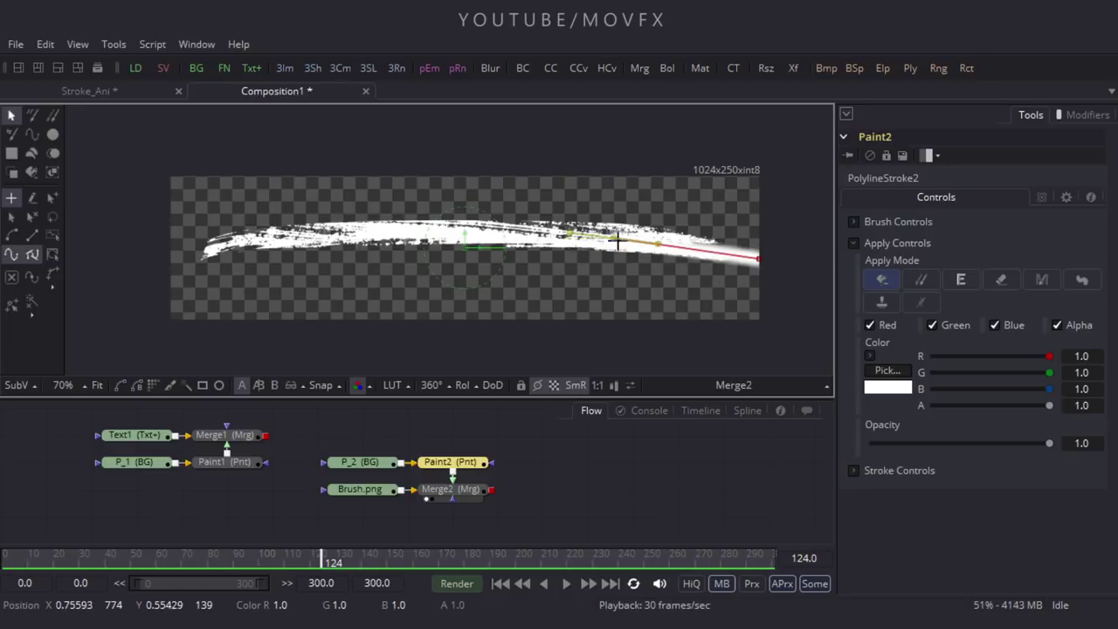
Change the new polyline stroke's color to the dark purple basic color
click(887, 373)
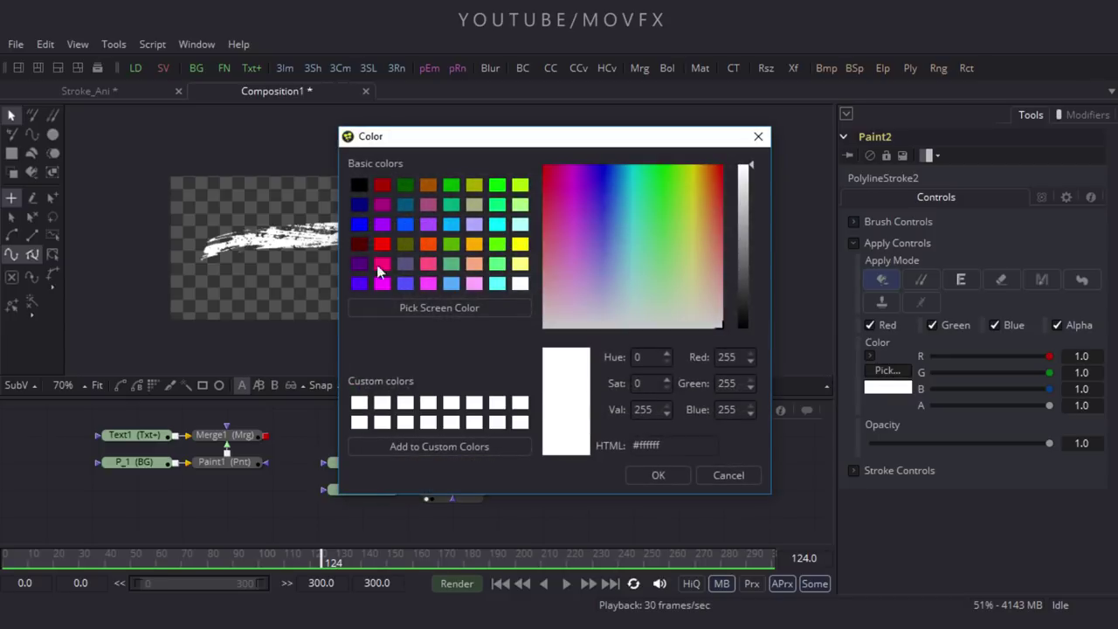
click(361, 266)
click(635, 476)
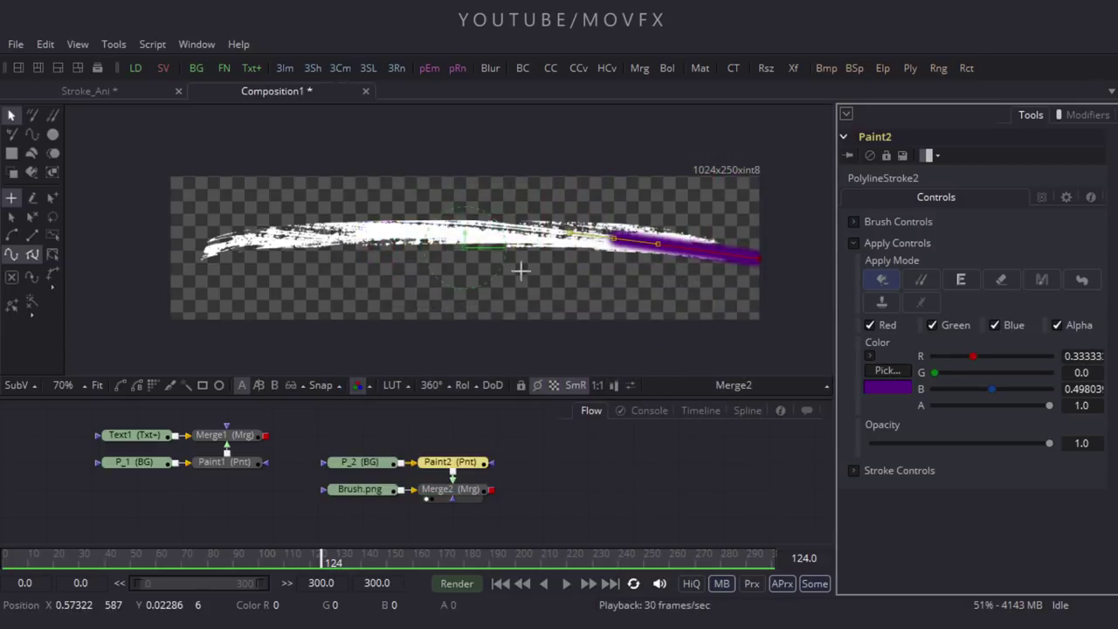
Continue the polyline to the brush mark's left tip and adjust its middle and right end points to follow the mark
mouse_move(271, 235)
mouse_down()
mouse_move(172, 271)
mouse_move(199, 250)
mouse_up()
key(ctrl+z)
mouse_move(466, 234)
mouse_down()
mouse_move(451, 233)
mouse_move(504, 233)
mouse_up()
click(759, 256)
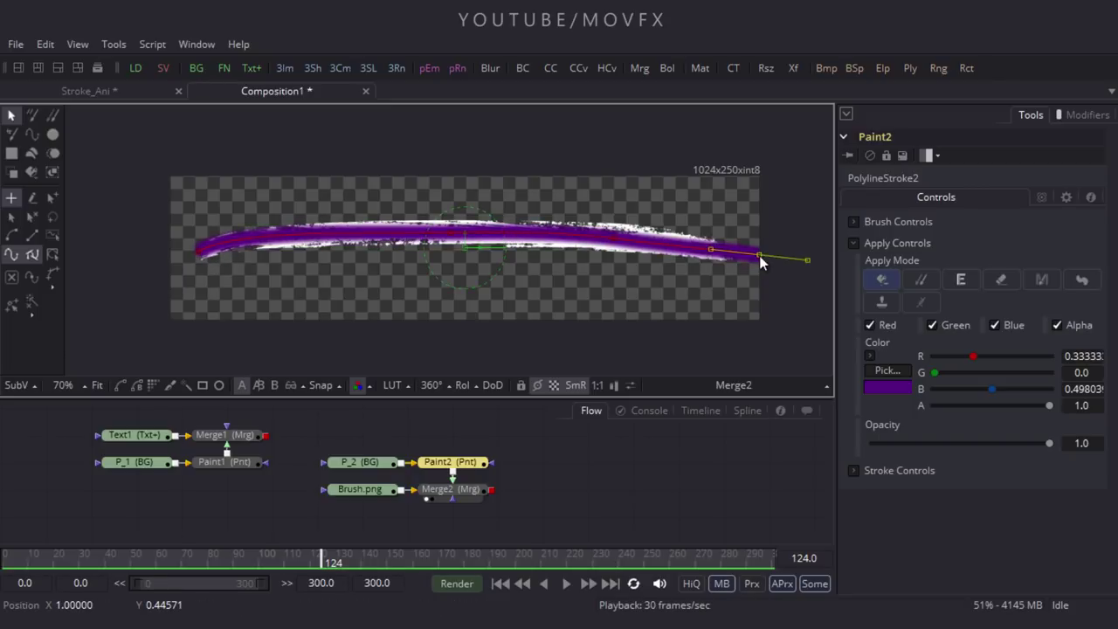
Set the purple stroke's brush softness to 0.048 and its size to 0.0313 to cover the brush mark
click(452, 468)
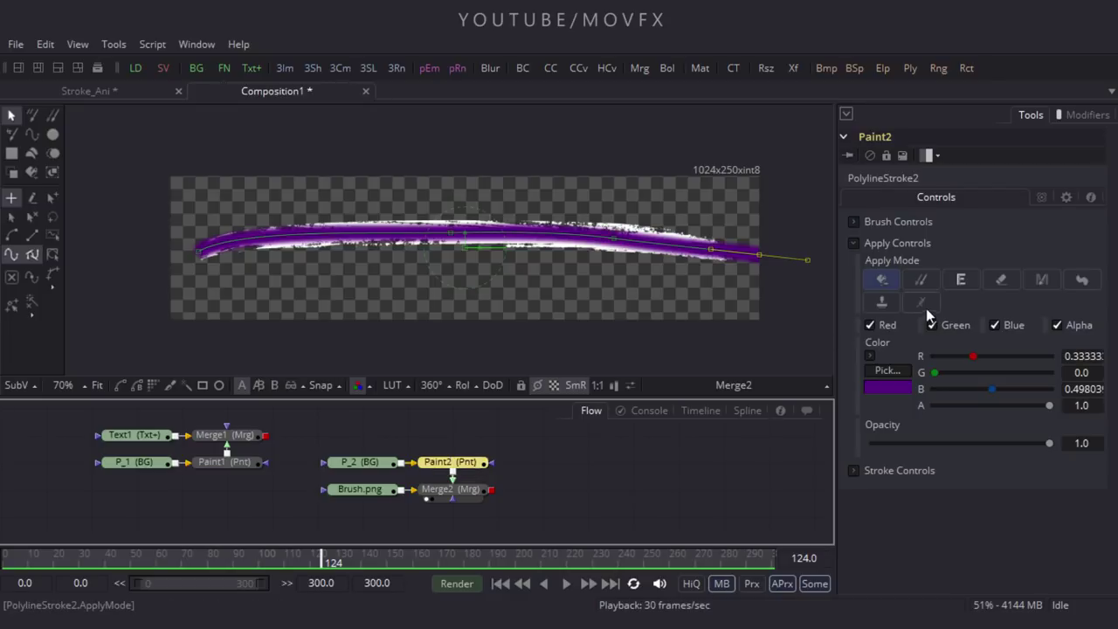
click(855, 222)
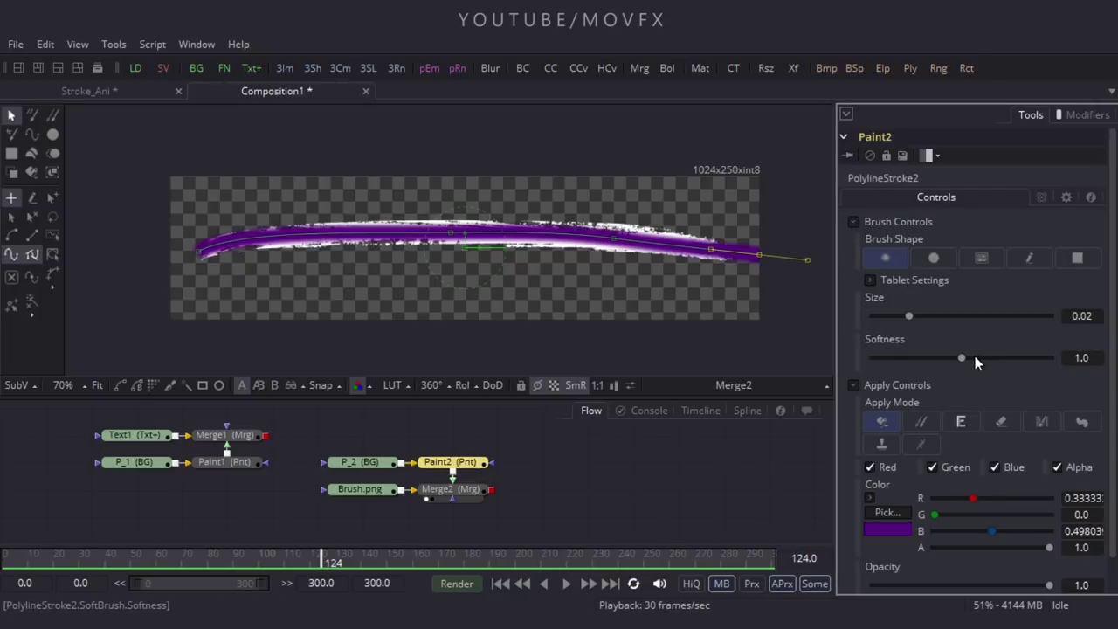
drag(962, 359, 879, 361)
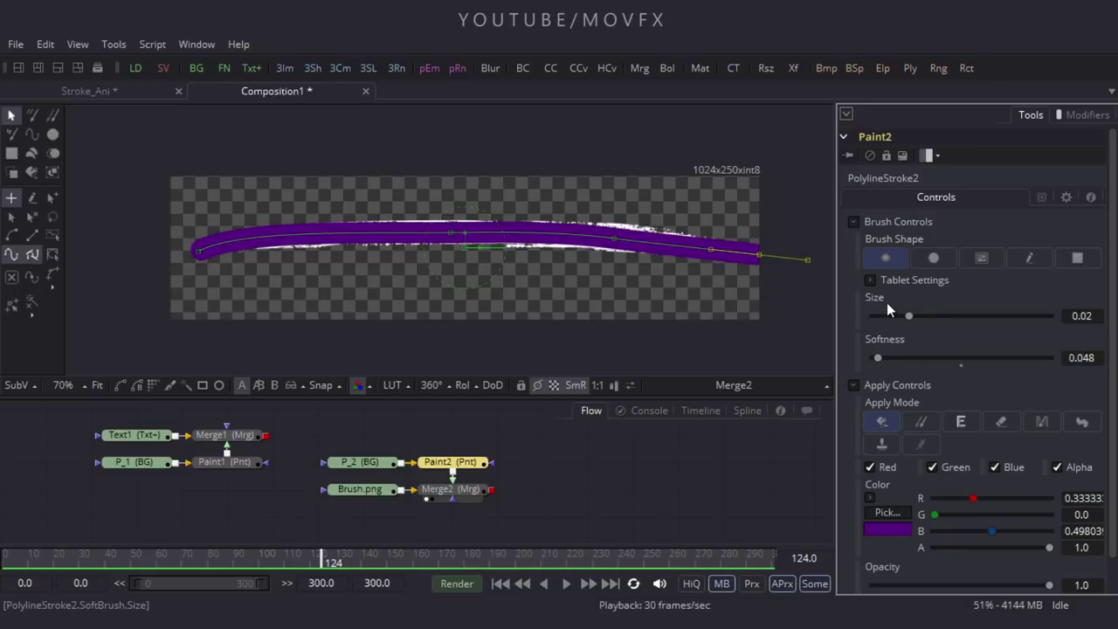
drag(913, 314, 927, 318)
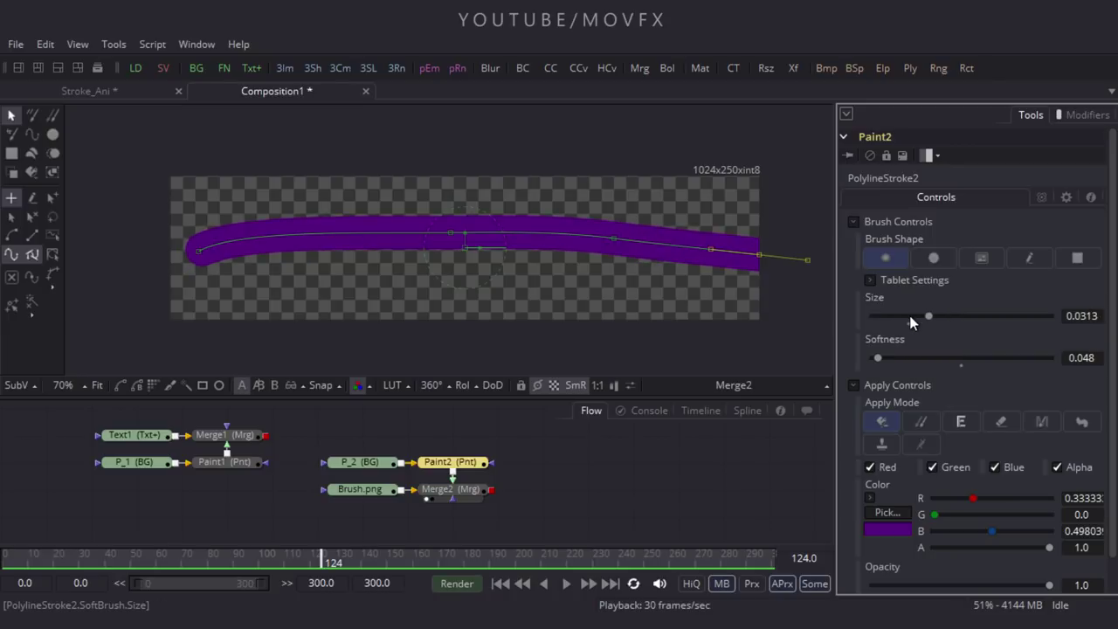
Change the Paint2 polyline stroke's color to white
click(851, 223)
click(885, 389)
click(361, 420)
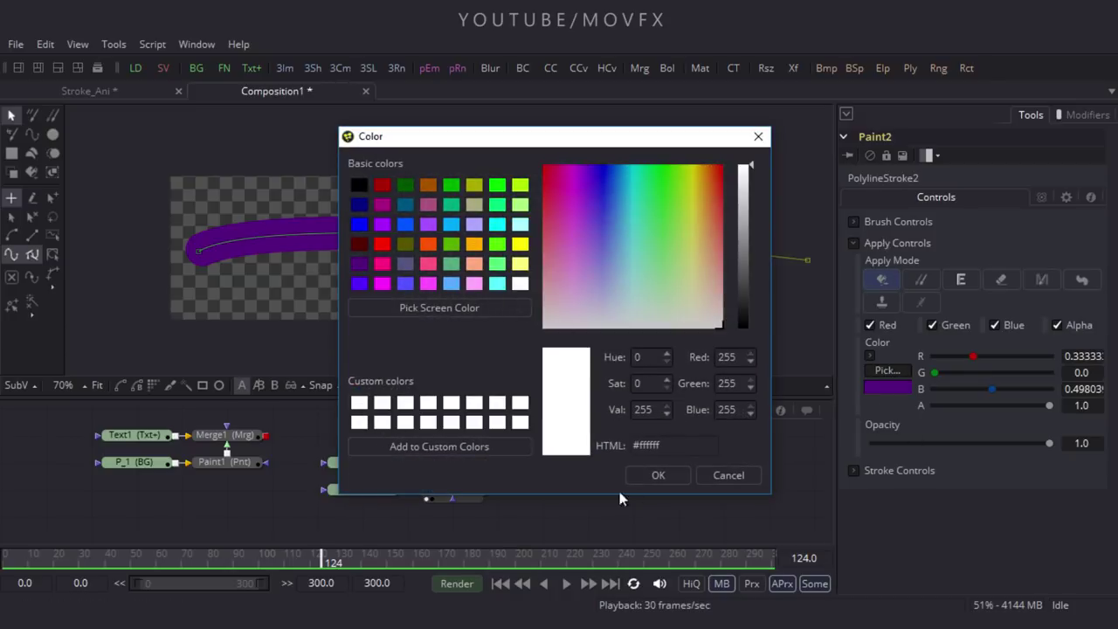
click(640, 476)
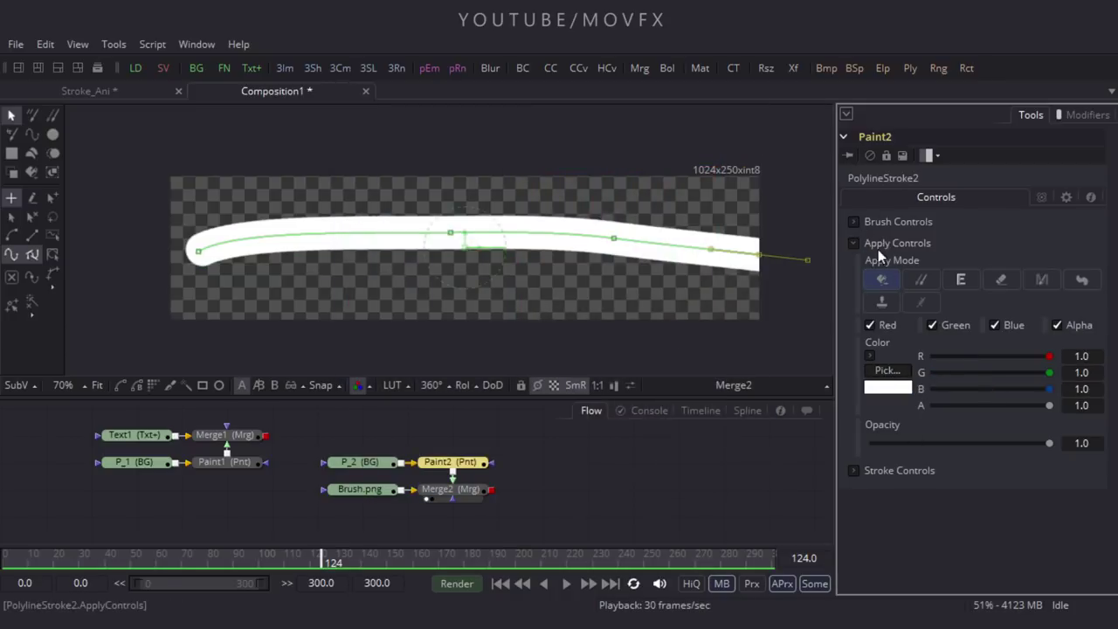
click(854, 242)
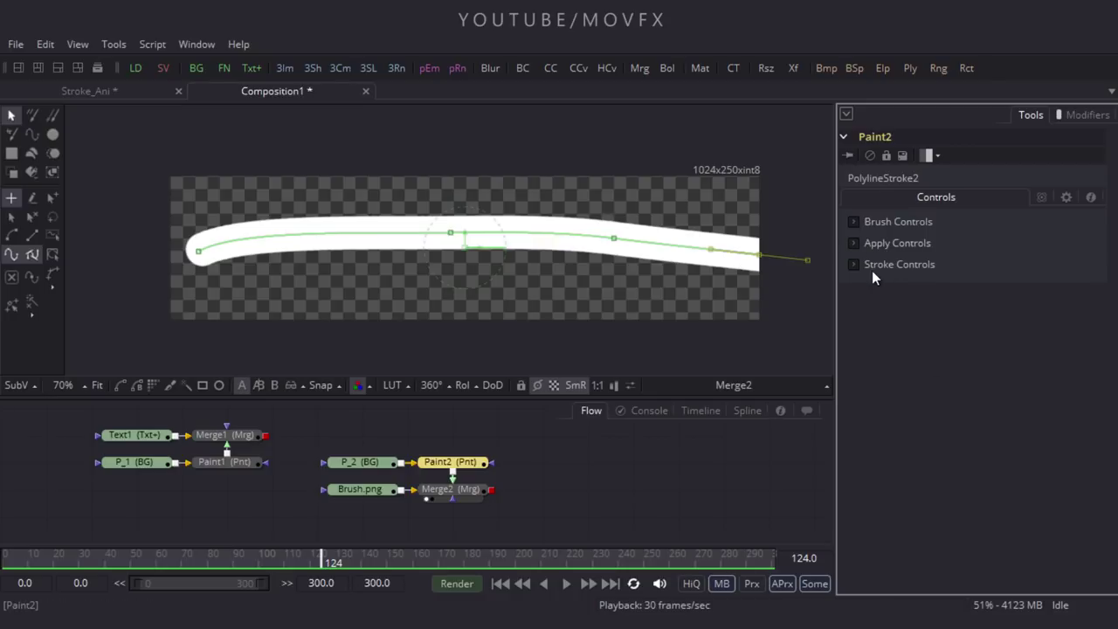
Keyframe the brush stroke's Write On End at 1.0 on frame 120 and at 0.0 on frame 100
click(854, 265)
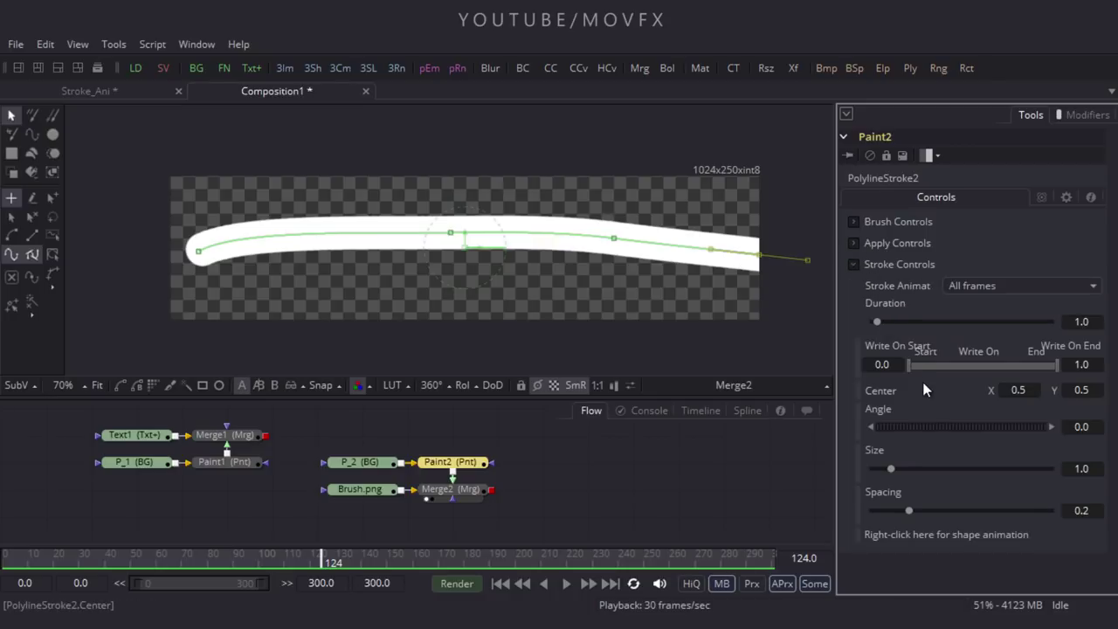
drag(322, 572, 313, 573)
right_click(1081, 354)
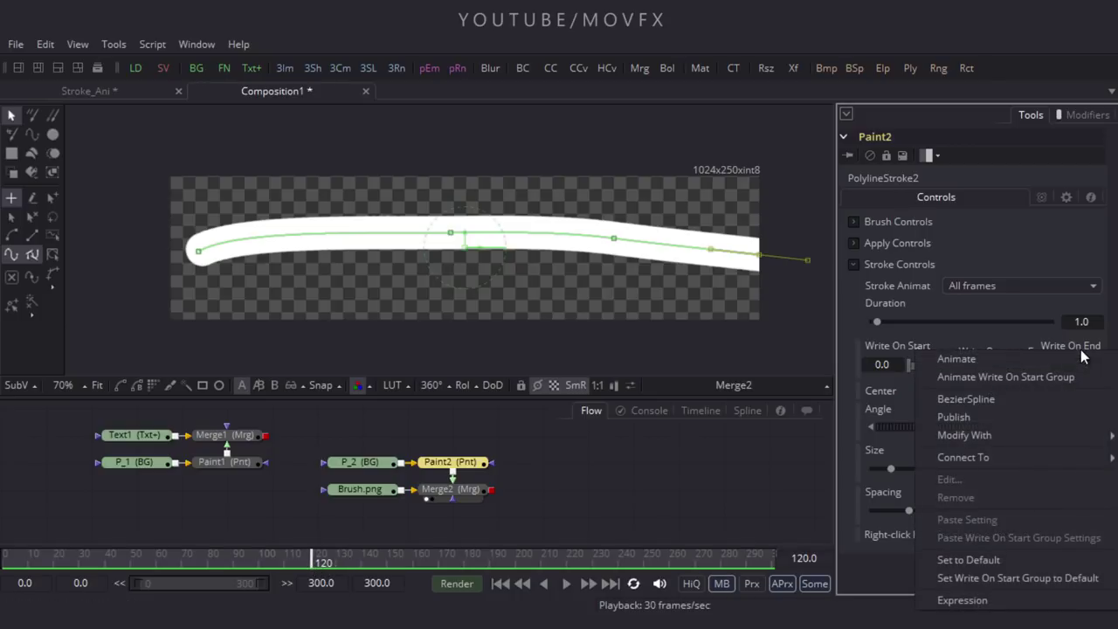
click(926, 288)
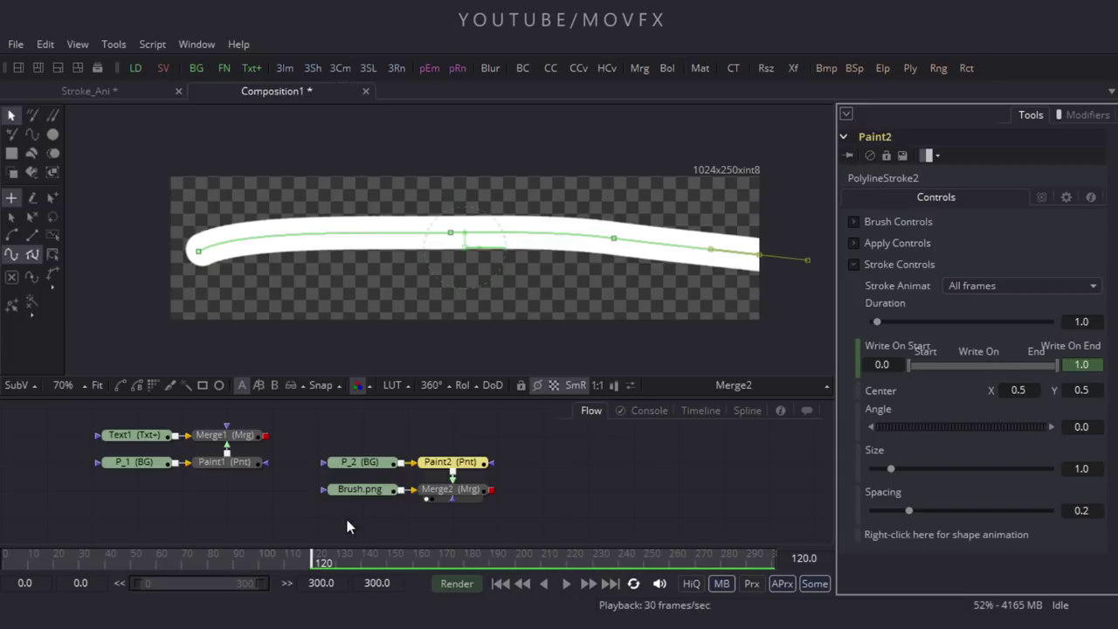
drag(285, 558, 265, 563)
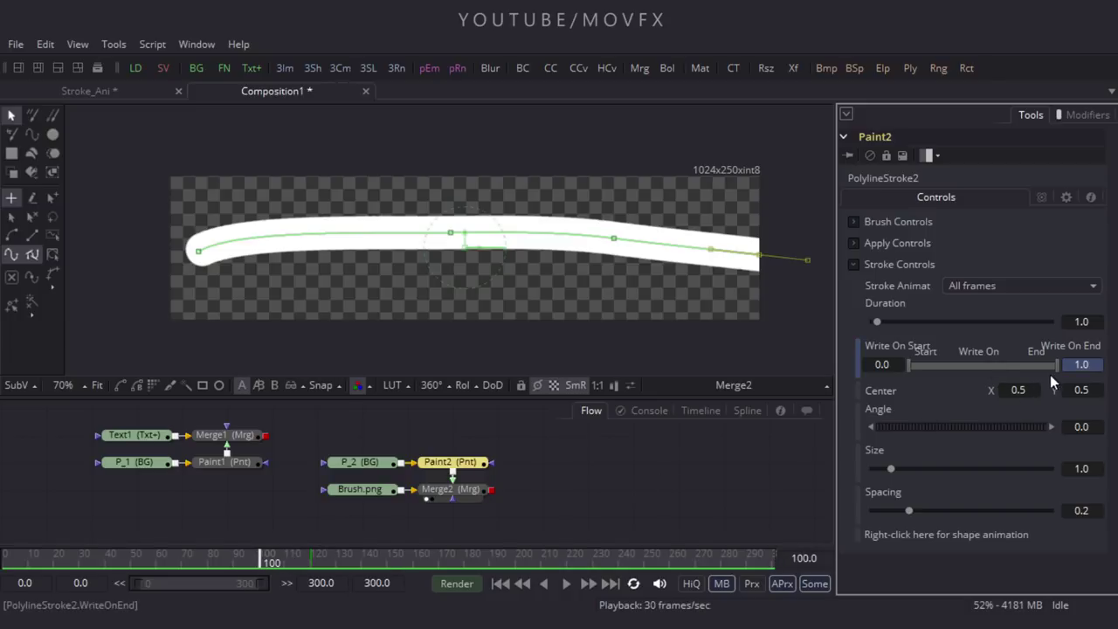
drag(1061, 365, 911, 374)
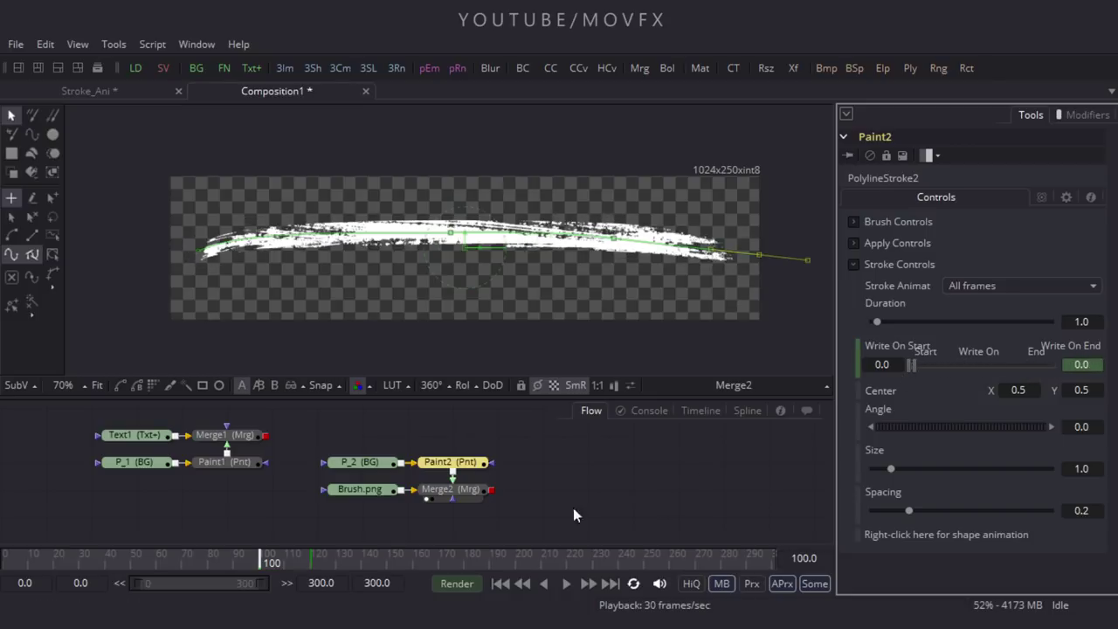
Set Merge2's operator to In and scrub the timeline to check the brush reveal
click(448, 491)
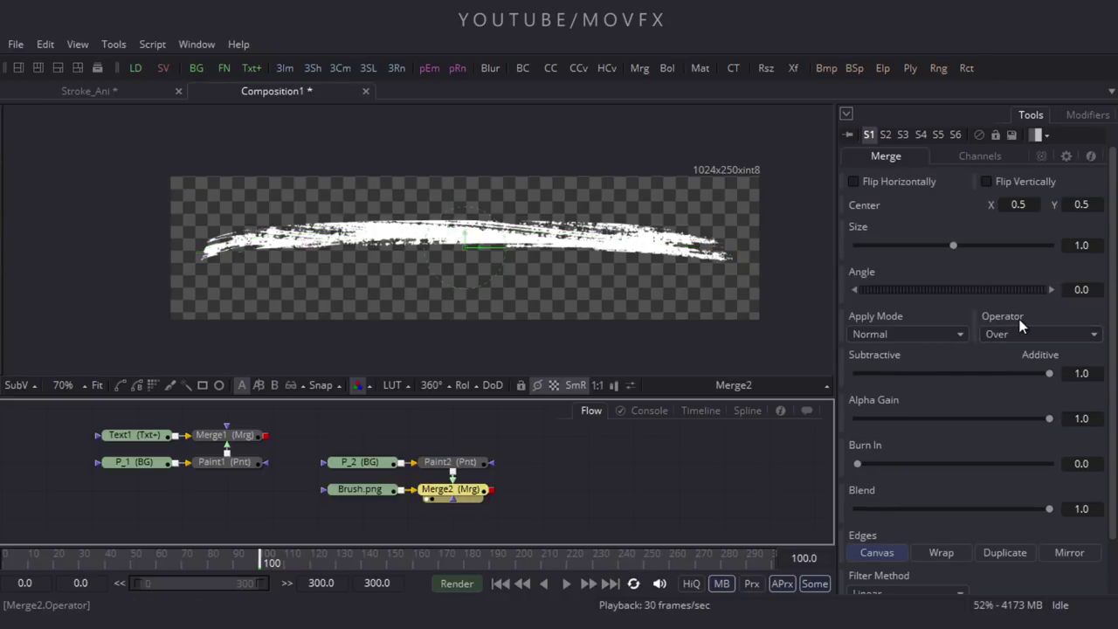
click(1046, 334)
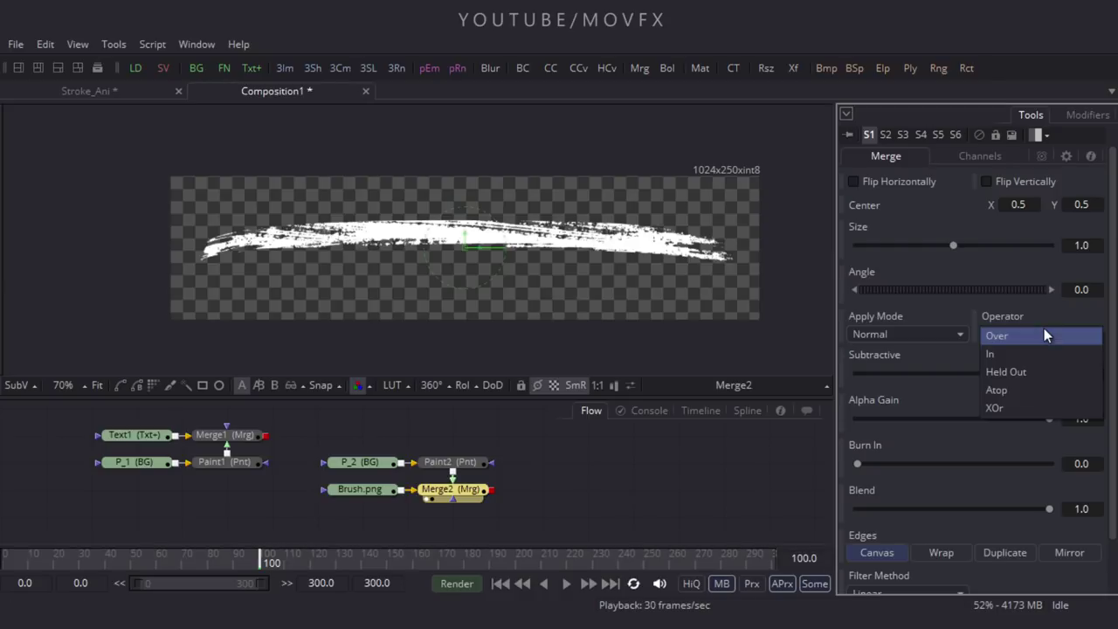
click(1010, 355)
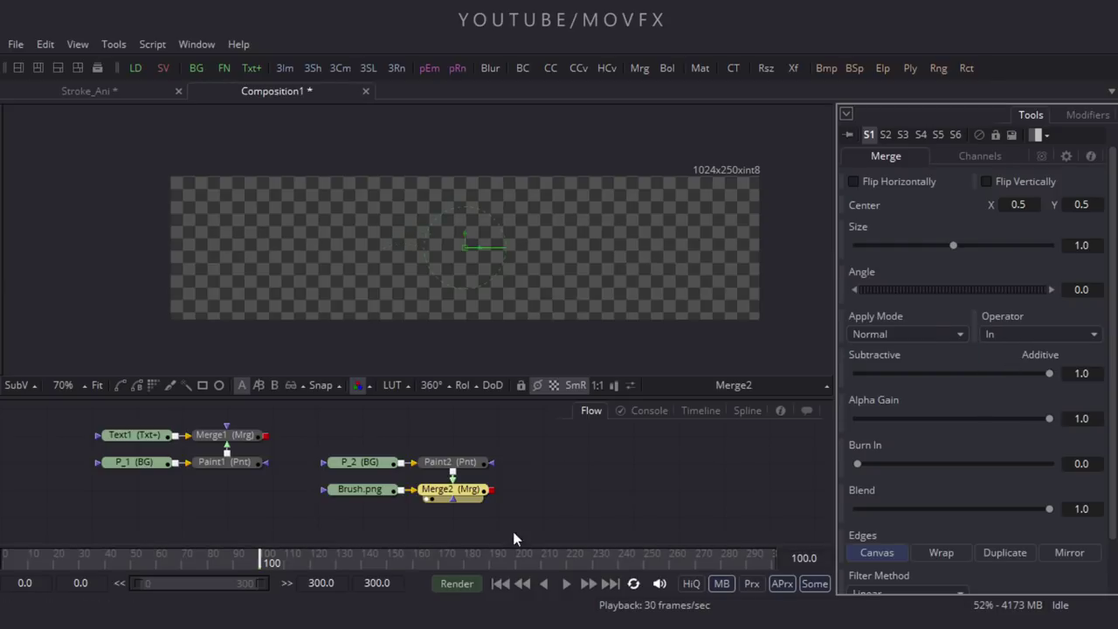
mouse_move(260, 563)
mouse_down()
mouse_move(320, 555)
mouse_move(260, 552)
mouse_up()
click(320, 566)
Move the P_2, Paint2, Brush.png and Merge2 nodes directly beneath the text nodes in the flow
drag(524, 452, 339, 495)
drag(584, 497, 618, 464)
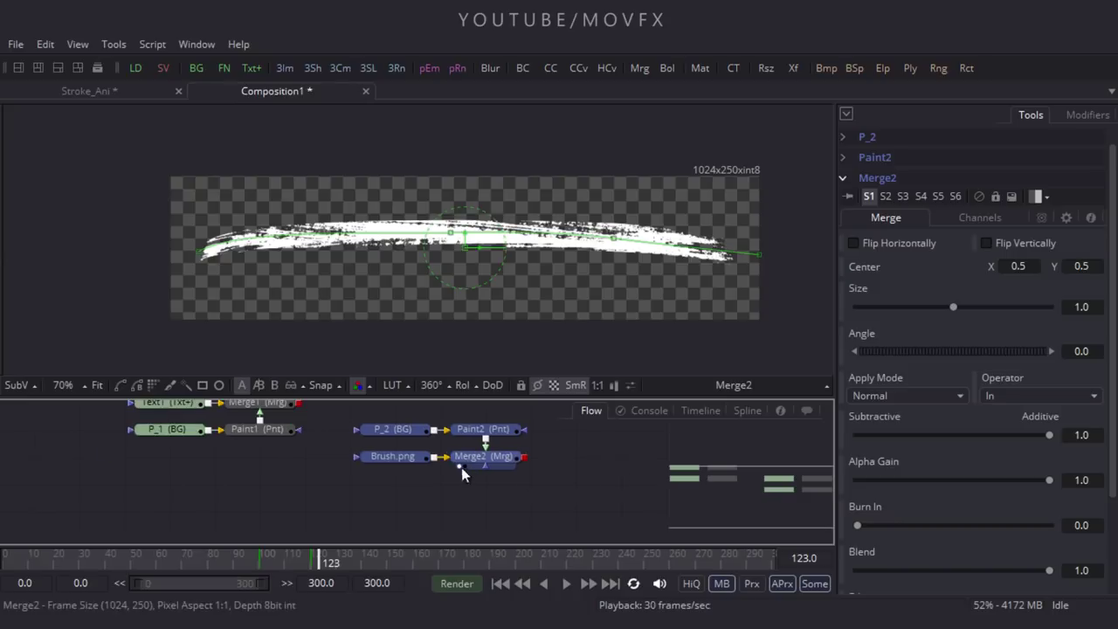
drag(493, 457, 254, 490)
click(362, 453)
drag(361, 454, 381, 484)
Add an Underlay behind the Text1, Merge1, P_1 and Paint1 nodes
drag(132, 409, 329, 477)
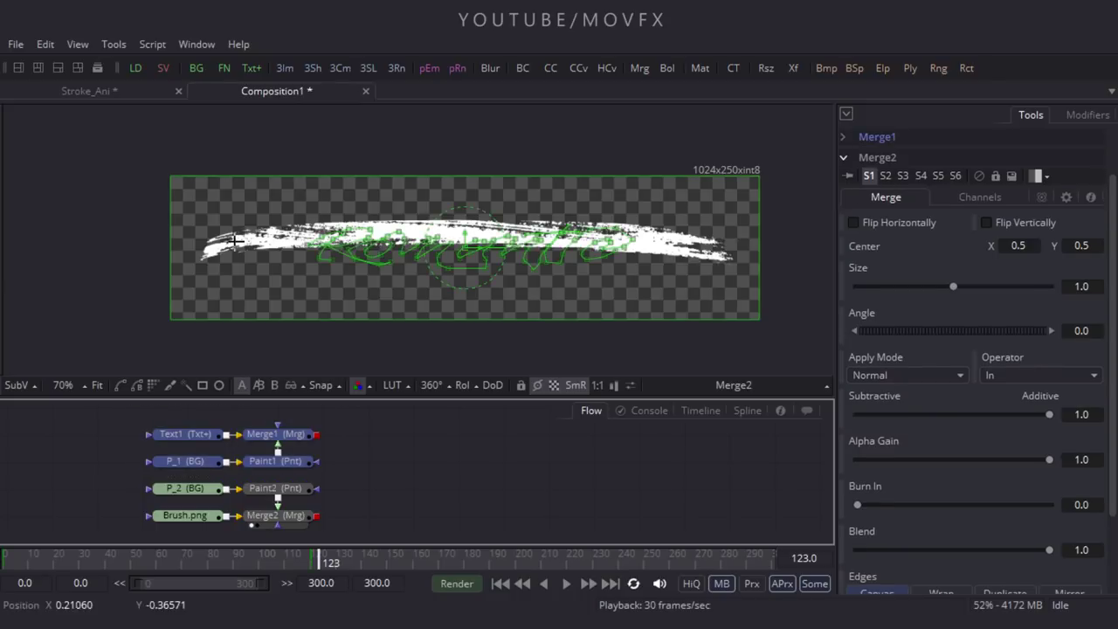
click(114, 44)
mouse_move(158, 309)
mouse_move(148, 233)
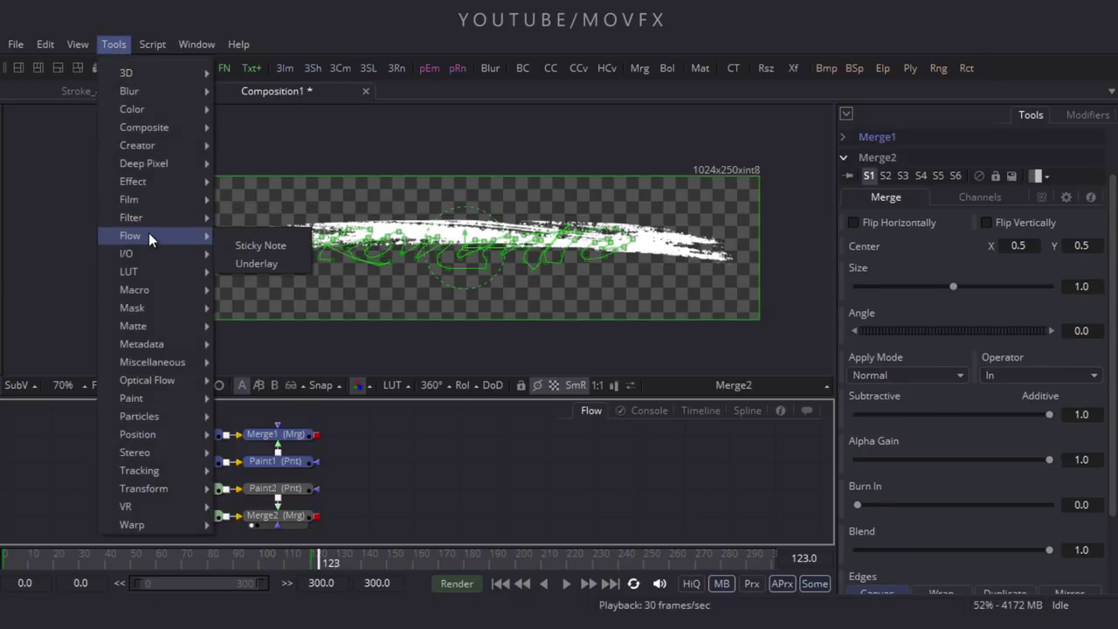
click(258, 264)
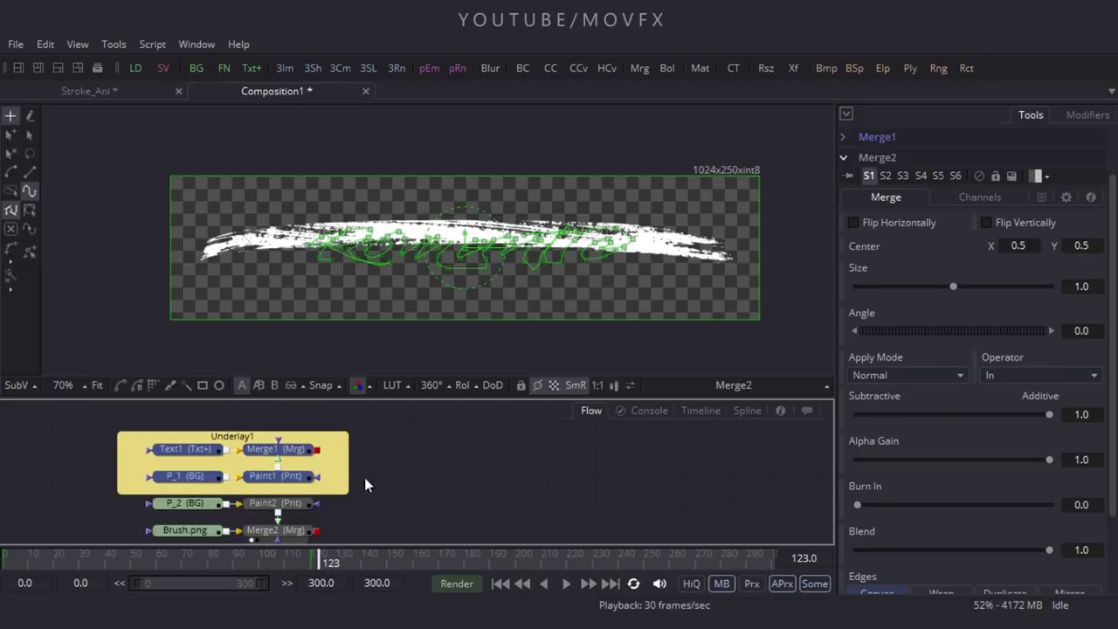
Rename the underlay behind the text nodes as Text
click(241, 463)
right_click(316, 438)
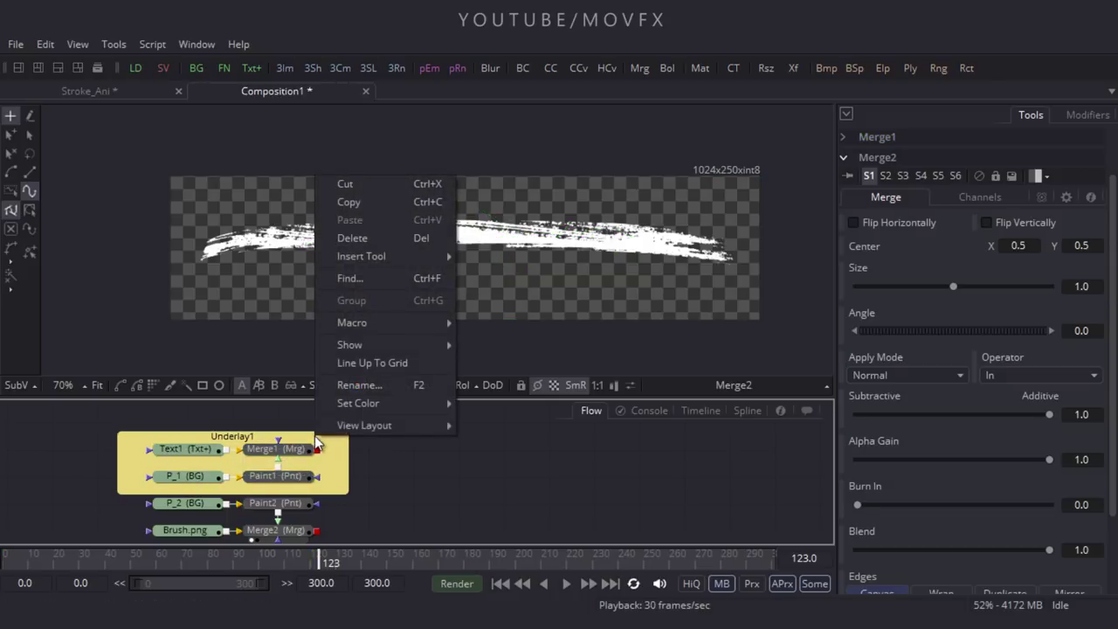
click(381, 389)
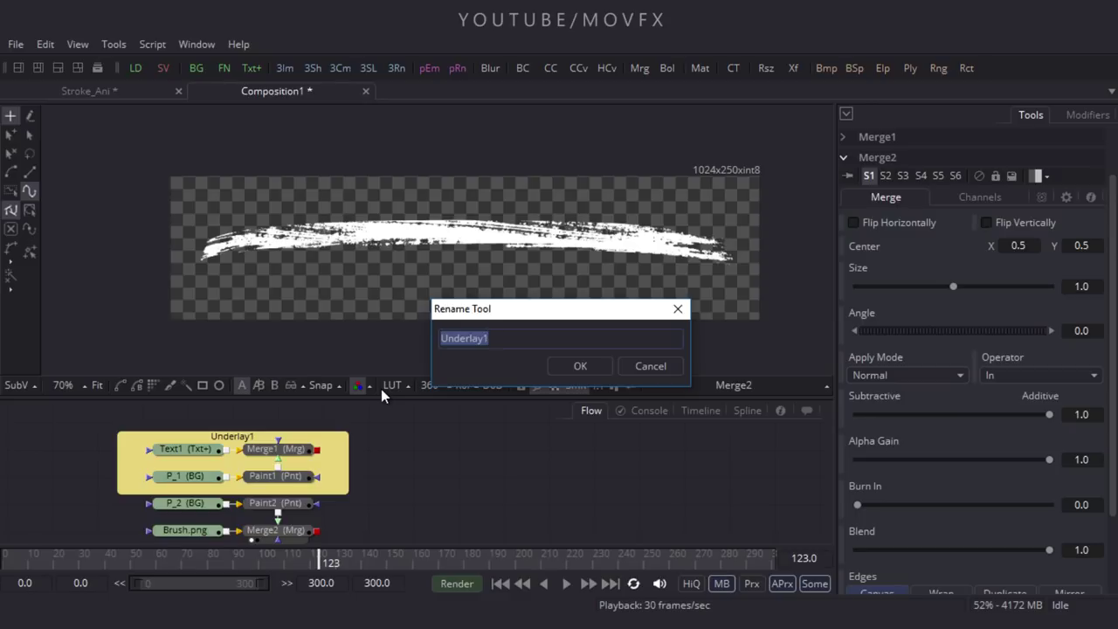
key(BackSpace)
text(Text)
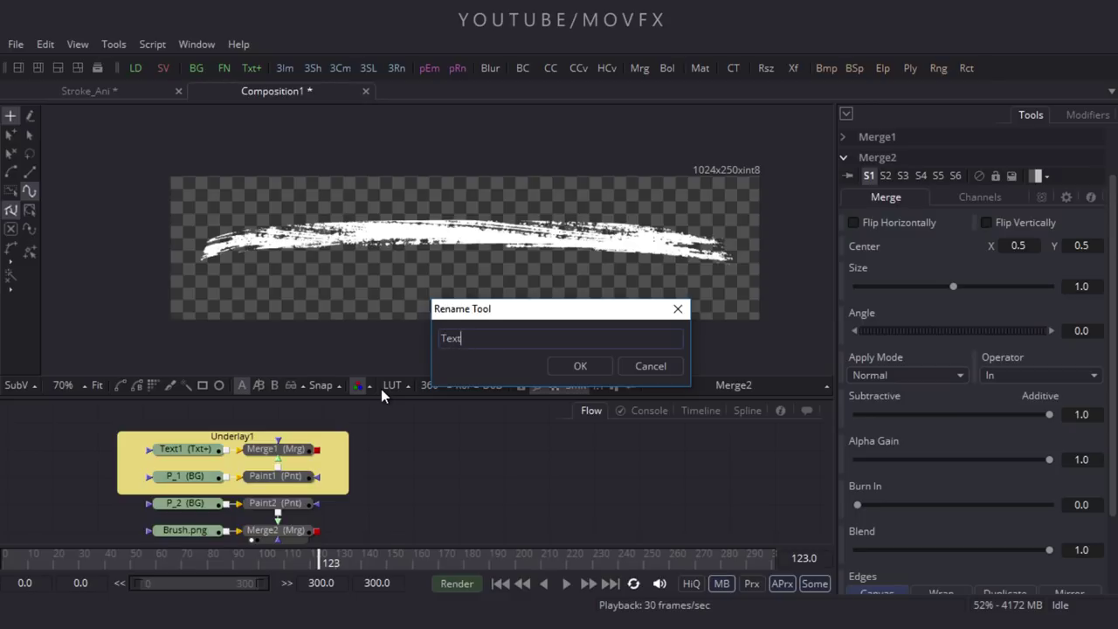
key(Return)
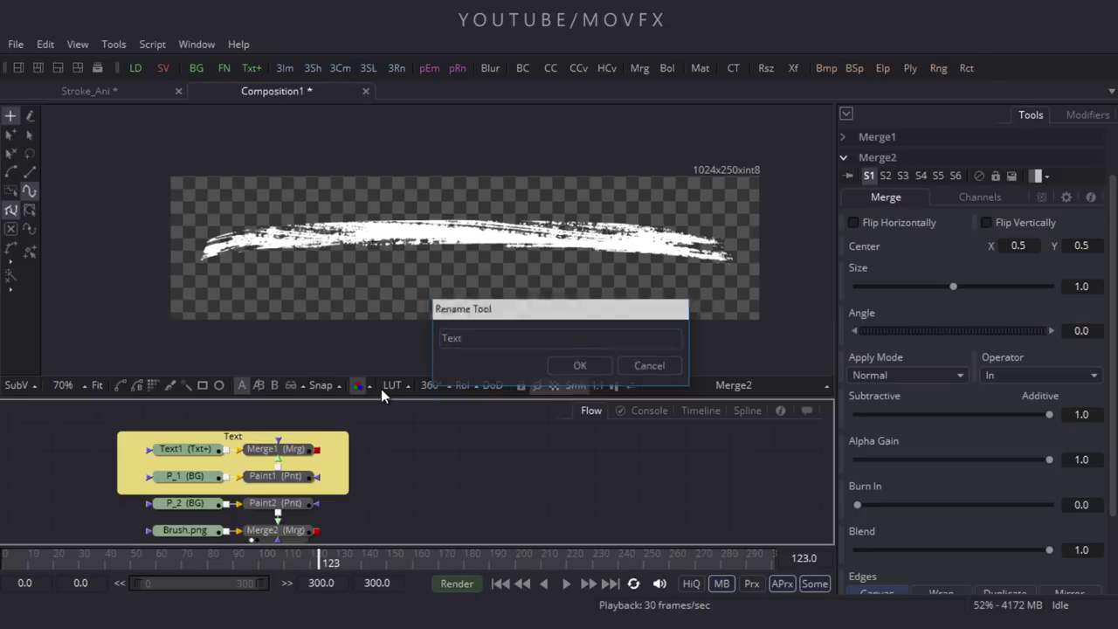
Set the Text underlay's tile color to the dark blue basic color
right_click(342, 451)
mouse_move(385, 411)
click(528, 429)
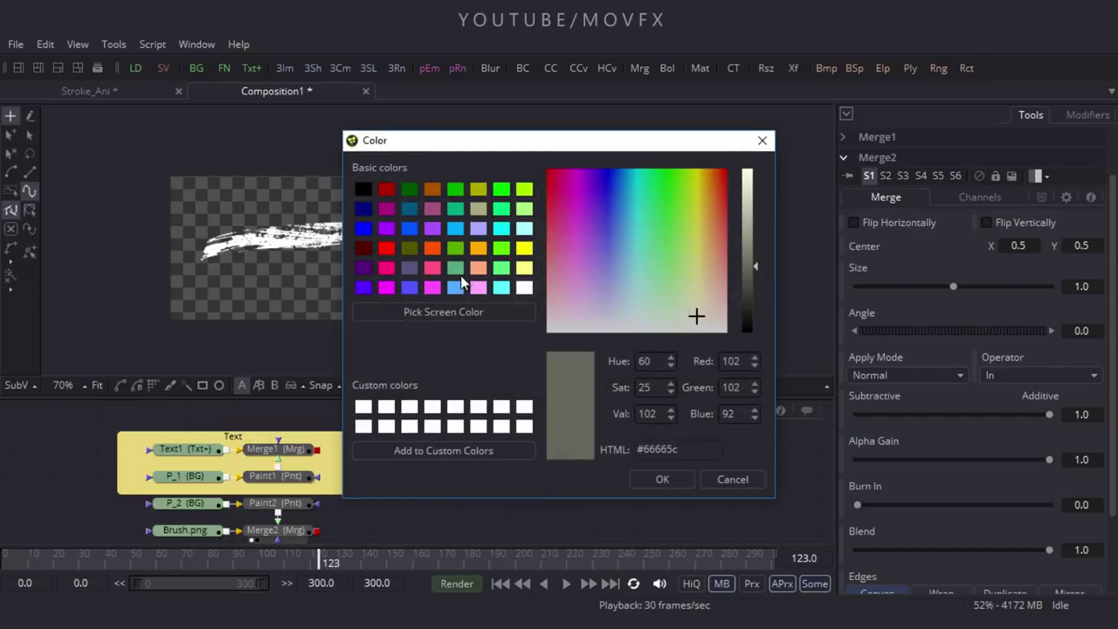
click(365, 210)
click(657, 481)
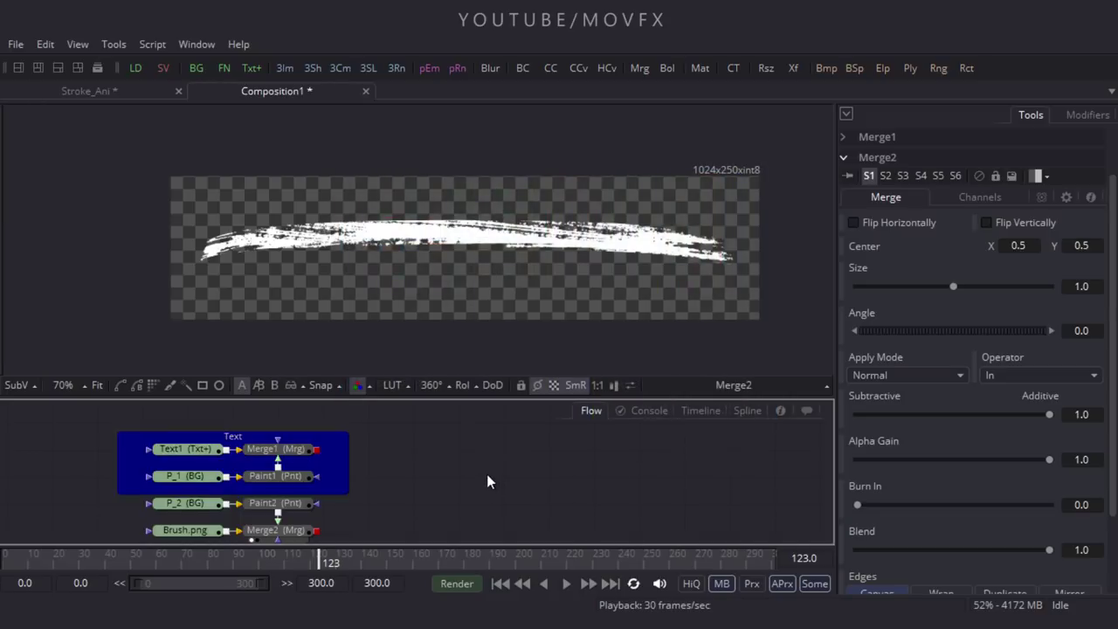
Move the four brush nodes clear of the Text underlay and add an Underlay behind them
scroll(429, 457, down, 2)
mouse_move(183, 515)
mouse_down()
mouse_move(306, 463)
mouse_move(297, 492)
mouse_up()
mouse_move(403, 495)
mouse_down()
mouse_move(414, 444)
mouse_move(392, 455)
mouse_up()
click(392, 455)
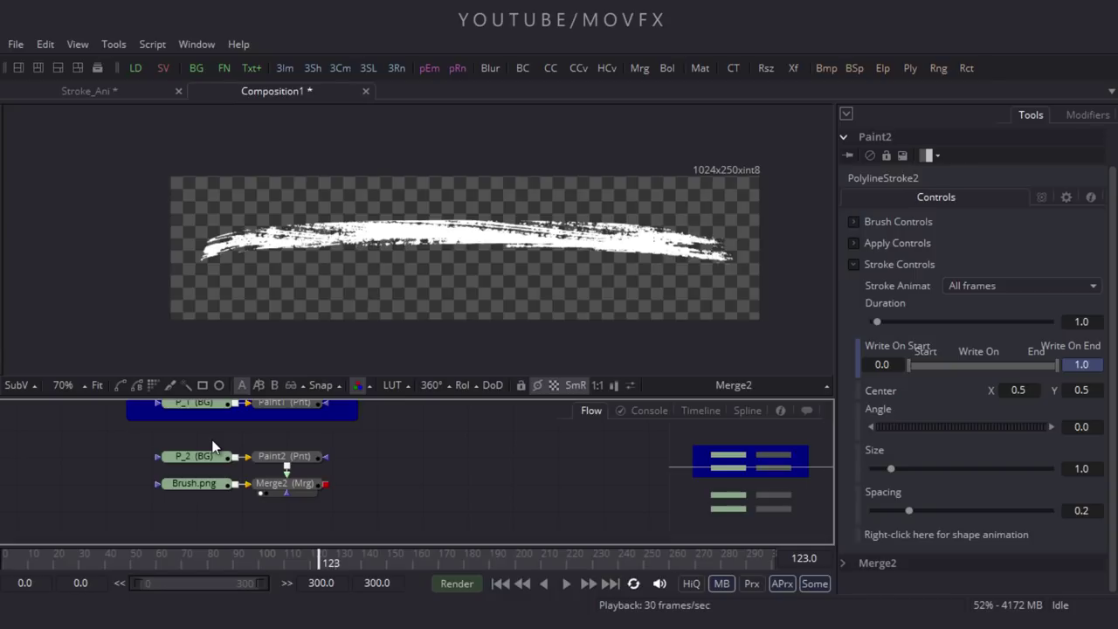
drag(128, 435, 369, 511)
click(111, 45)
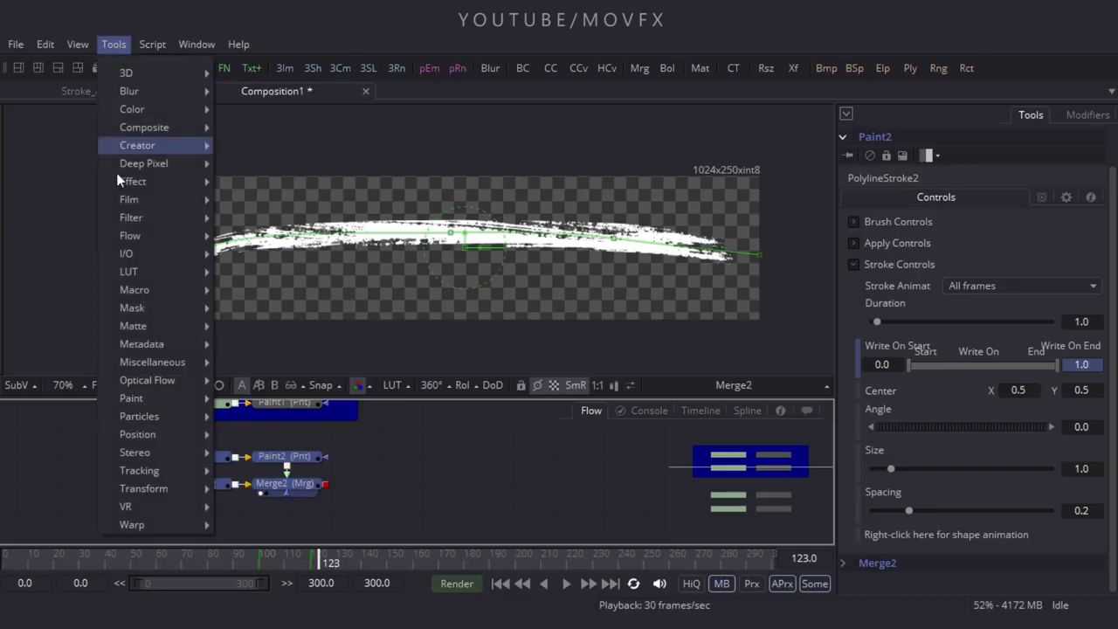
mouse_move(213, 239)
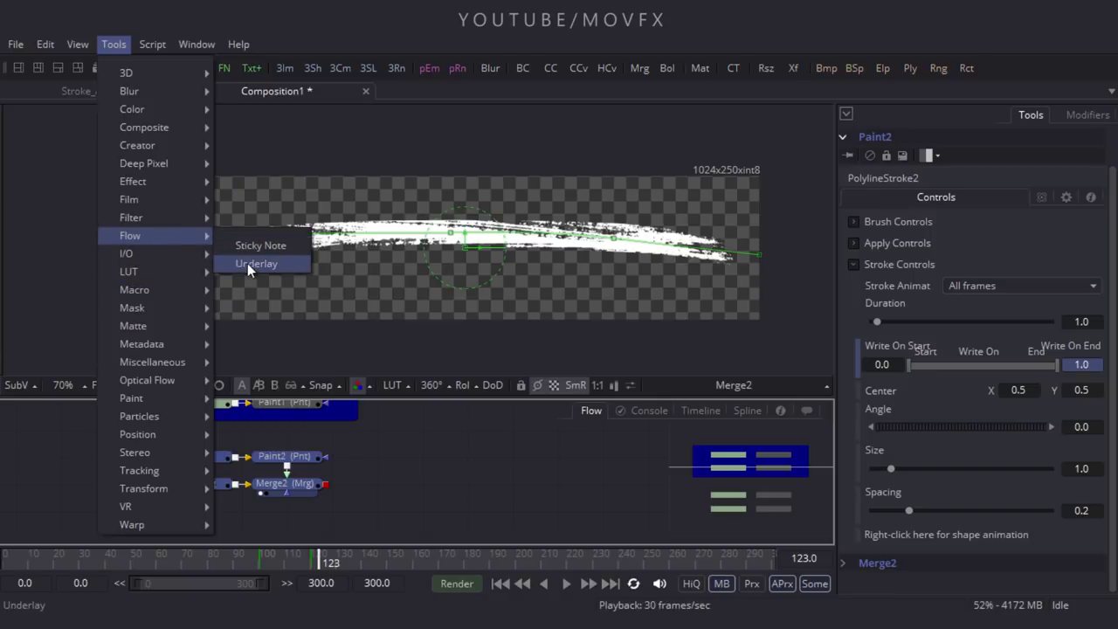
click(249, 263)
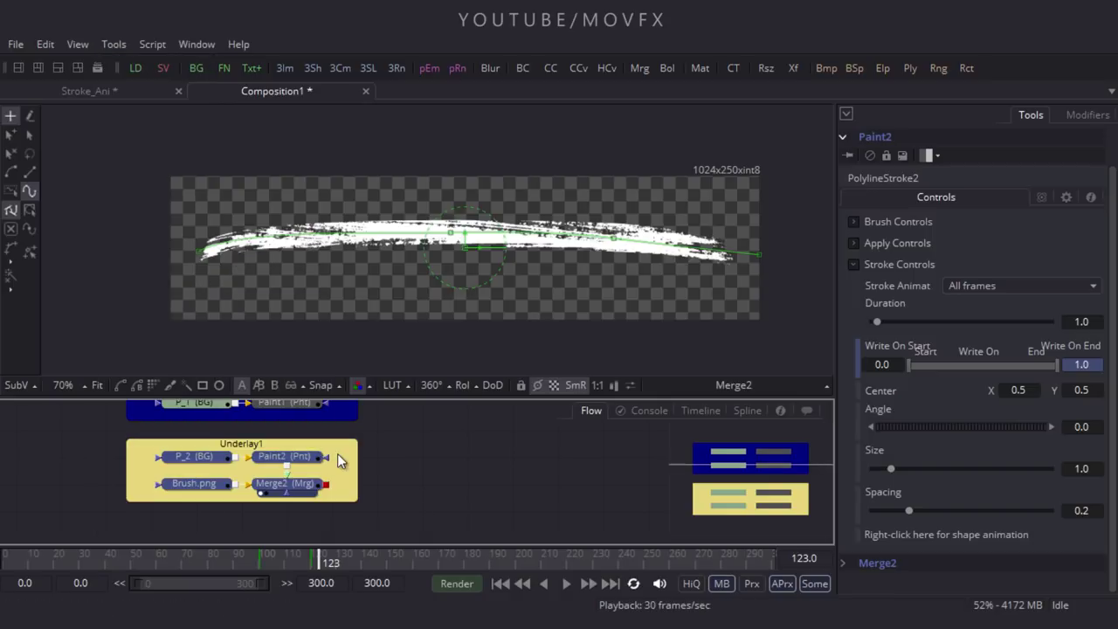
Set the tile color of the underlay behind the brush nodes to bright purple, #aa00ff
click(299, 470)
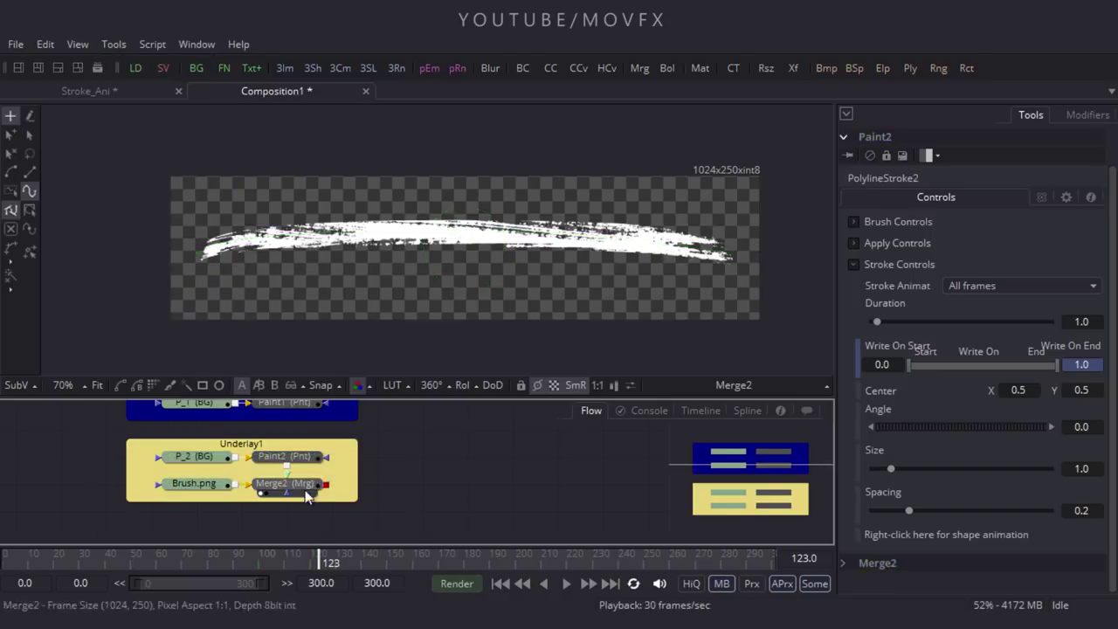
right_click(334, 443)
mouse_move(403, 415)
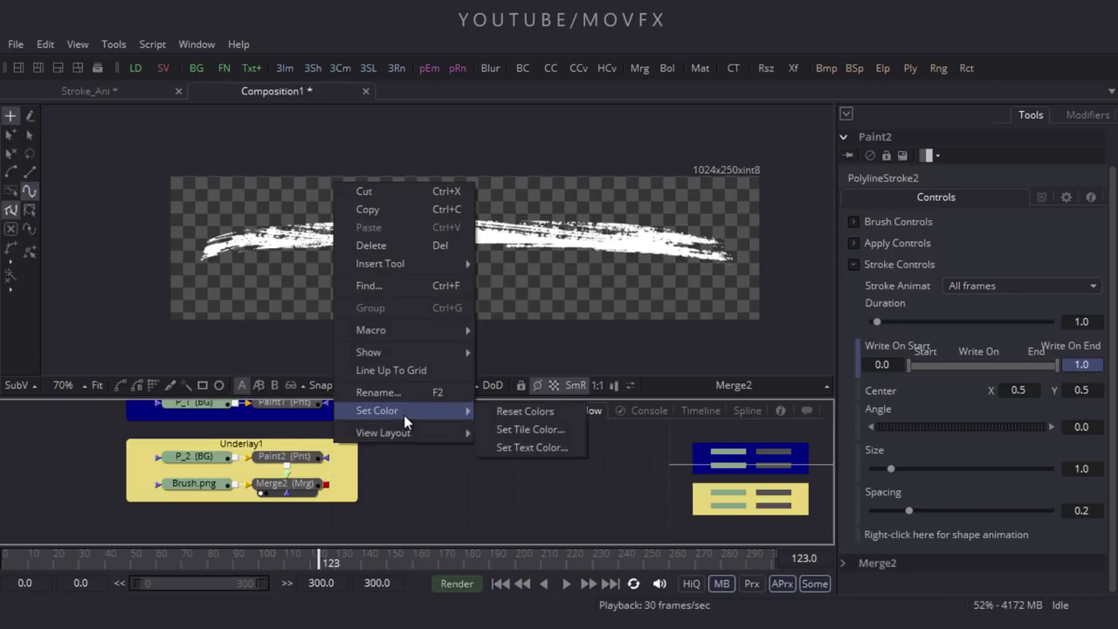
click(516, 431)
click(364, 268)
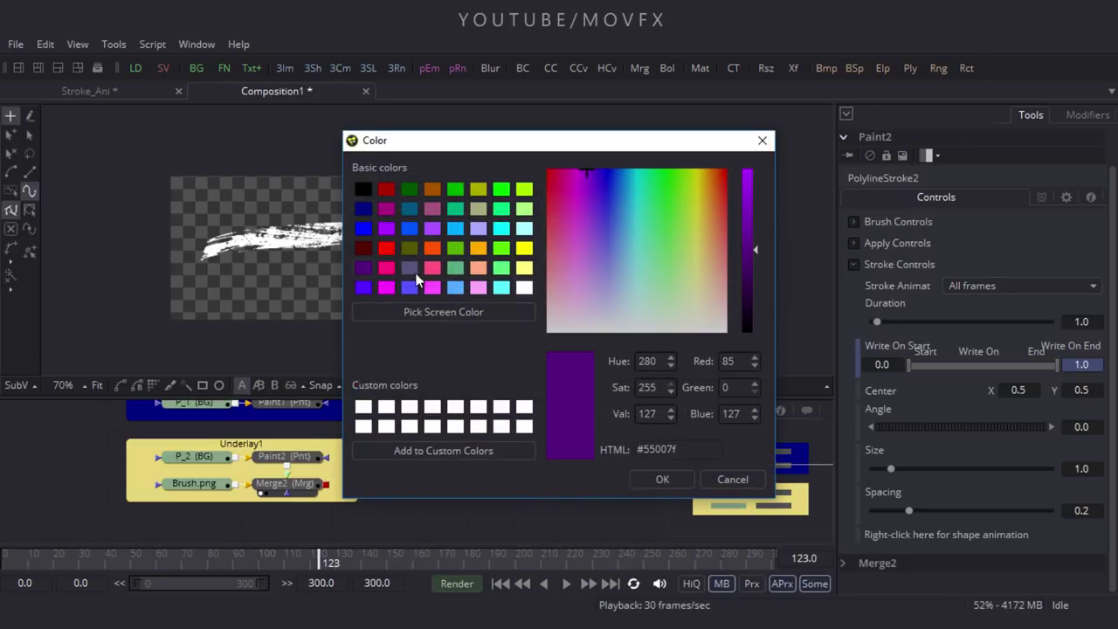
click(390, 232)
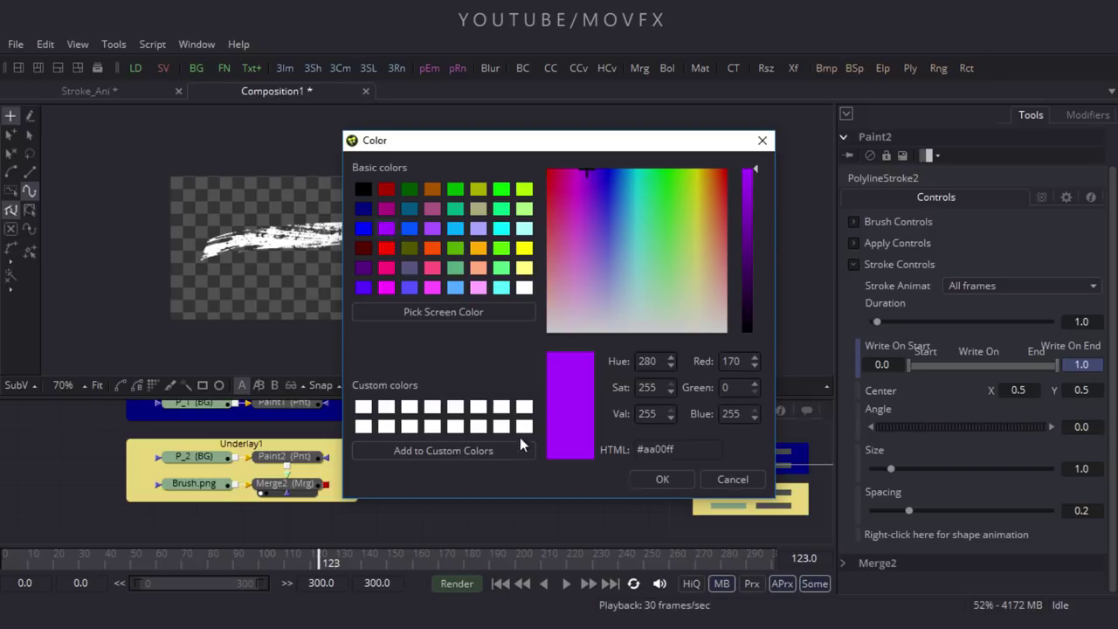
click(641, 479)
Rename the purple underlay as Brush
right_click(334, 445)
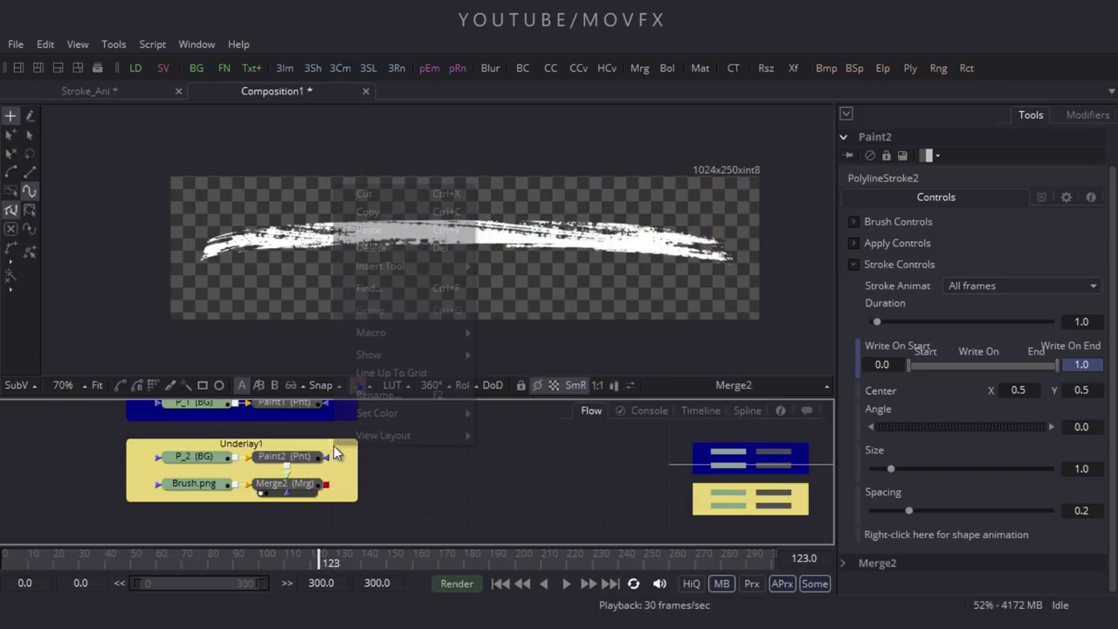
click(398, 398)
key(BackSpace)
text(Bru)
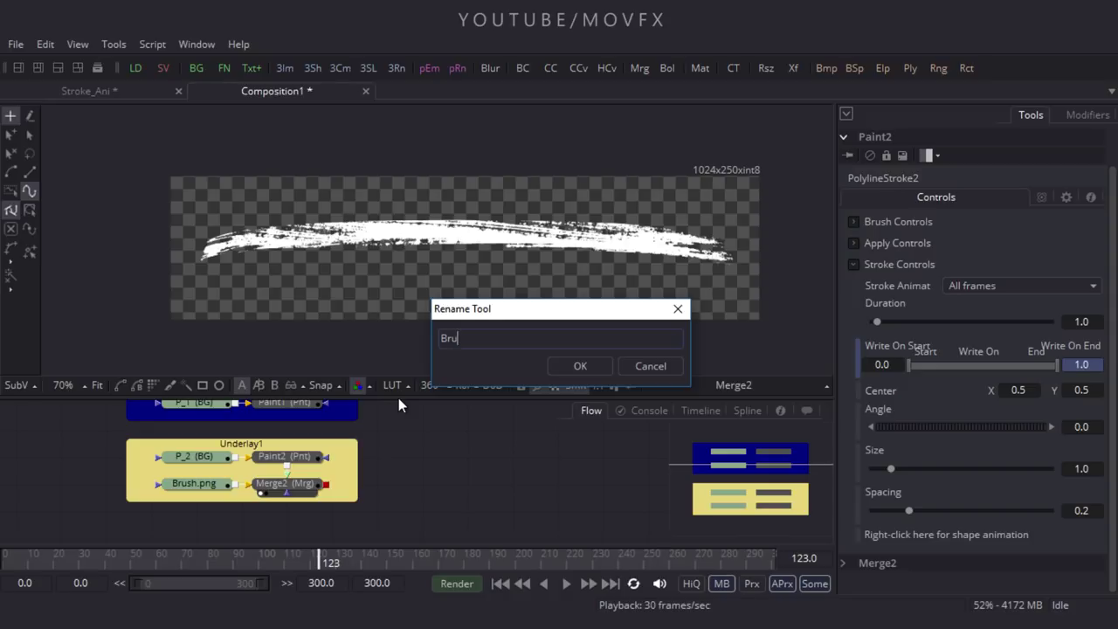
text(sh)
key(Return)
Add a Merge node with Merge1 as background and Merge2 as foreground, and show its result in the viewer
click(463, 465)
mouse_move(463, 466)
mouse_down()
mouse_move(411, 499)
mouse_move(383, 442)
mouse_move(392, 448)
mouse_up()
drag(394, 394, 412, 310)
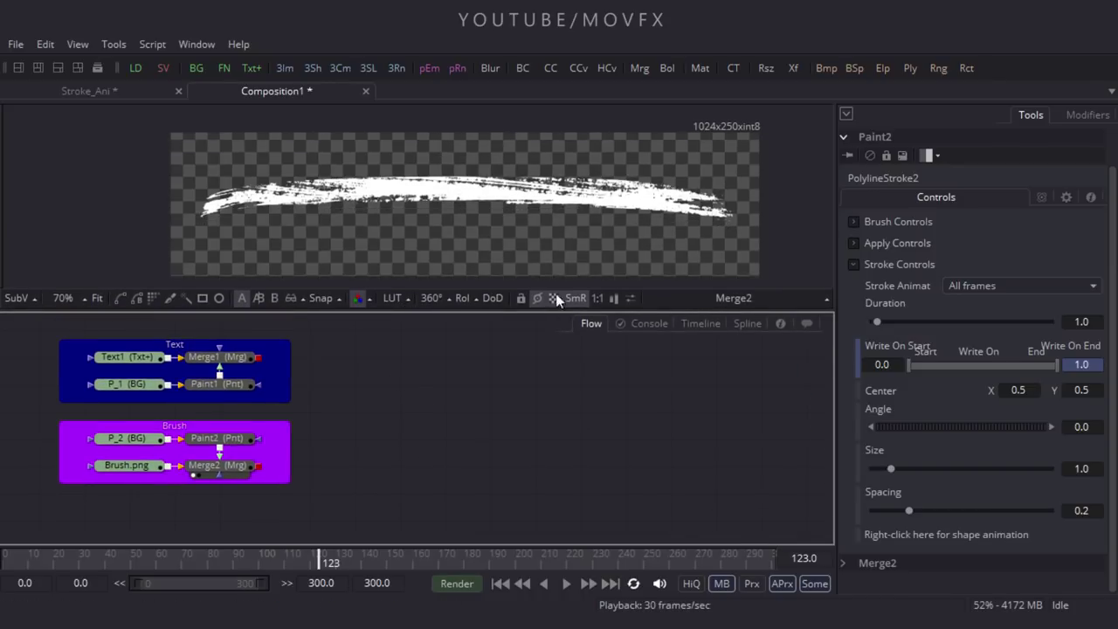
click(643, 70)
mouse_move(381, 385)
mouse_down()
mouse_move(340, 356)
mouse_move(275, 434)
mouse_move(259, 357)
mouse_up()
mouse_move(356, 350)
mouse_down()
mouse_move(323, 428)
mouse_move(254, 450)
mouse_move(241, 467)
mouse_move(258, 465)
mouse_up()
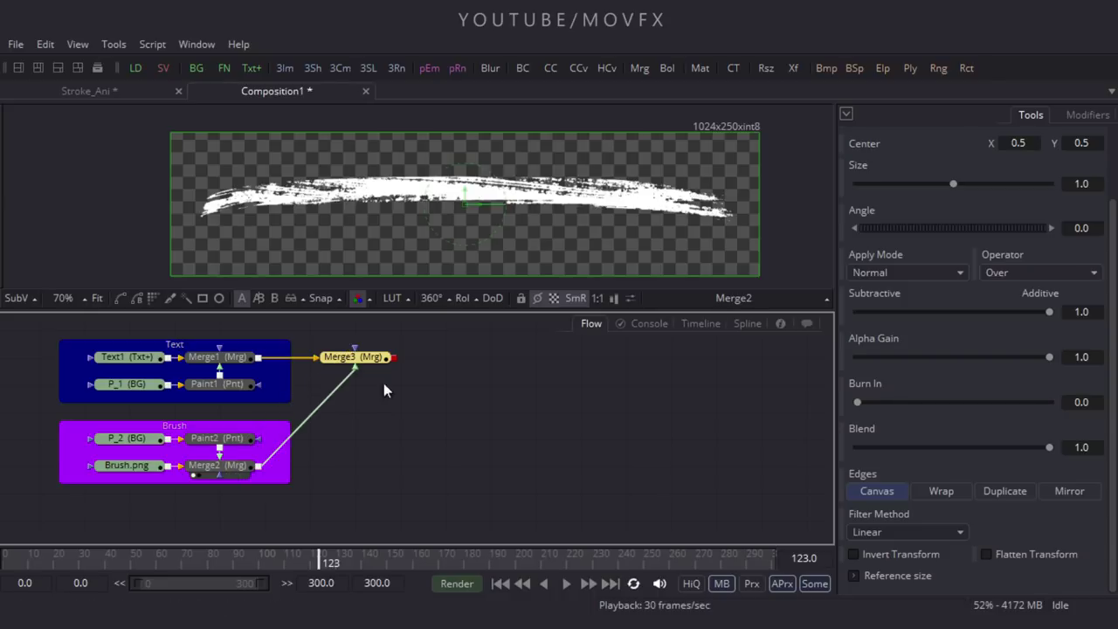
drag(353, 358, 391, 177)
scroll(392, 182, down, 2)
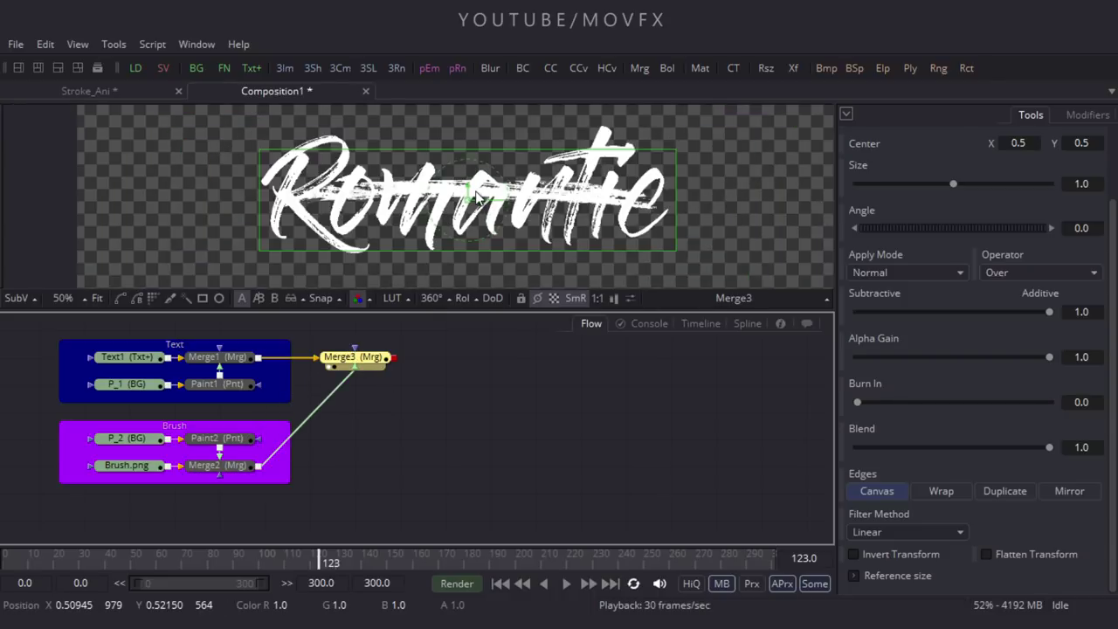
Insert a Transform node between Merge2 and Merge3 and align it directly below Merge3
click(221, 468)
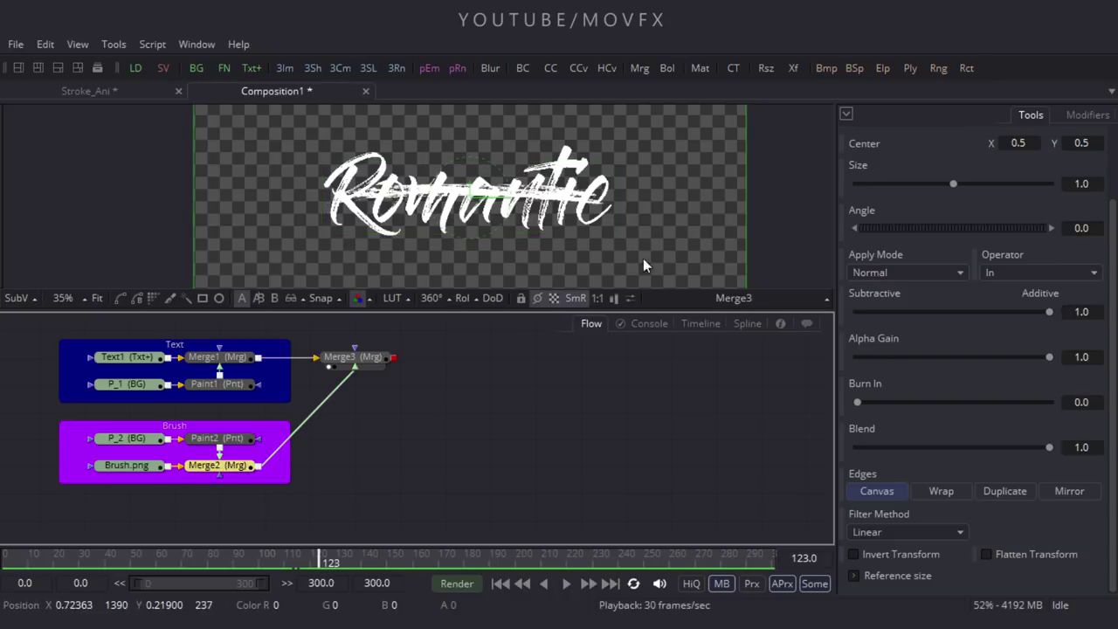
click(794, 71)
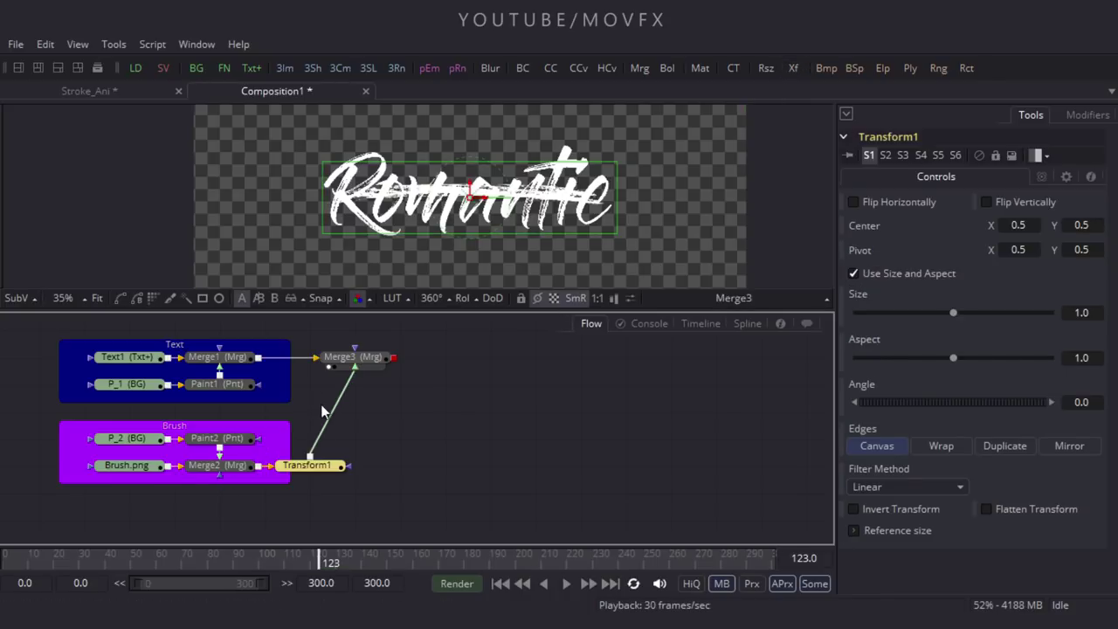
drag(308, 467, 353, 468)
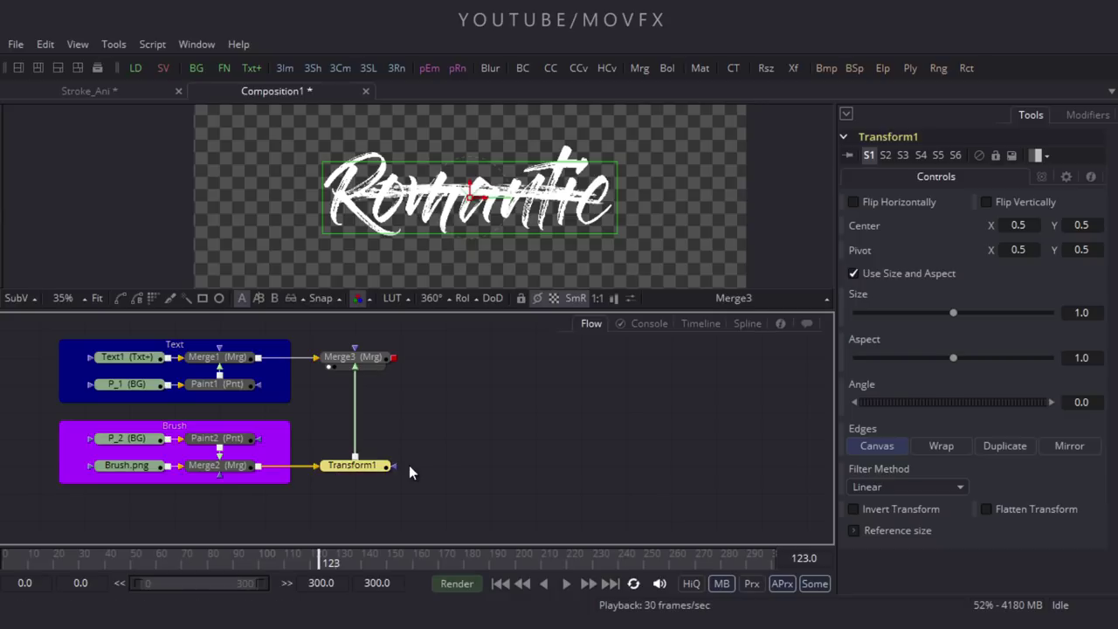
Move the brush stroke beneath the Romantic text as an underline, then scale it independently to about 0.88 in X and 0.77 in Y
scroll(480, 238, up, 1)
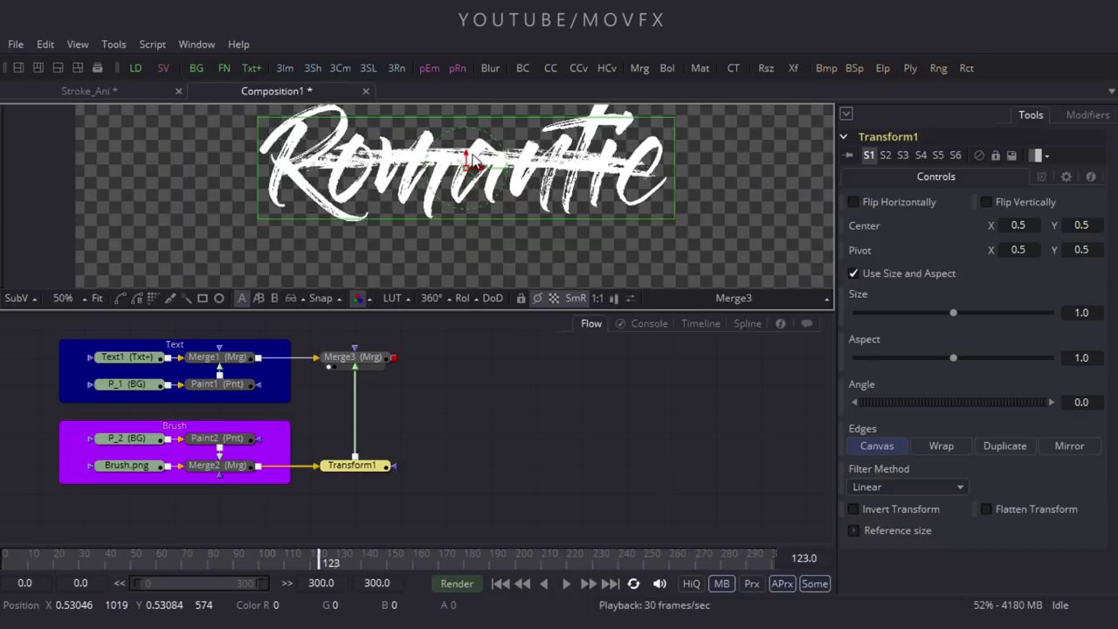
mouse_move(467, 177)
mouse_down()
mouse_move(476, 236)
mouse_move(507, 253)
mouse_move(492, 239)
mouse_move(524, 236)
mouse_up()
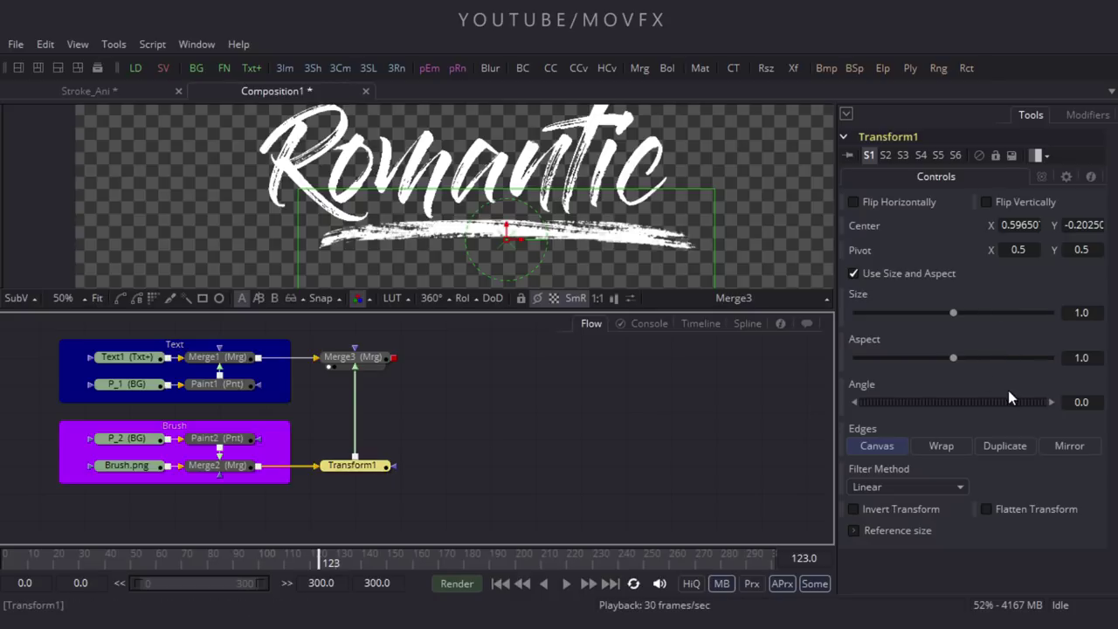
click(855, 273)
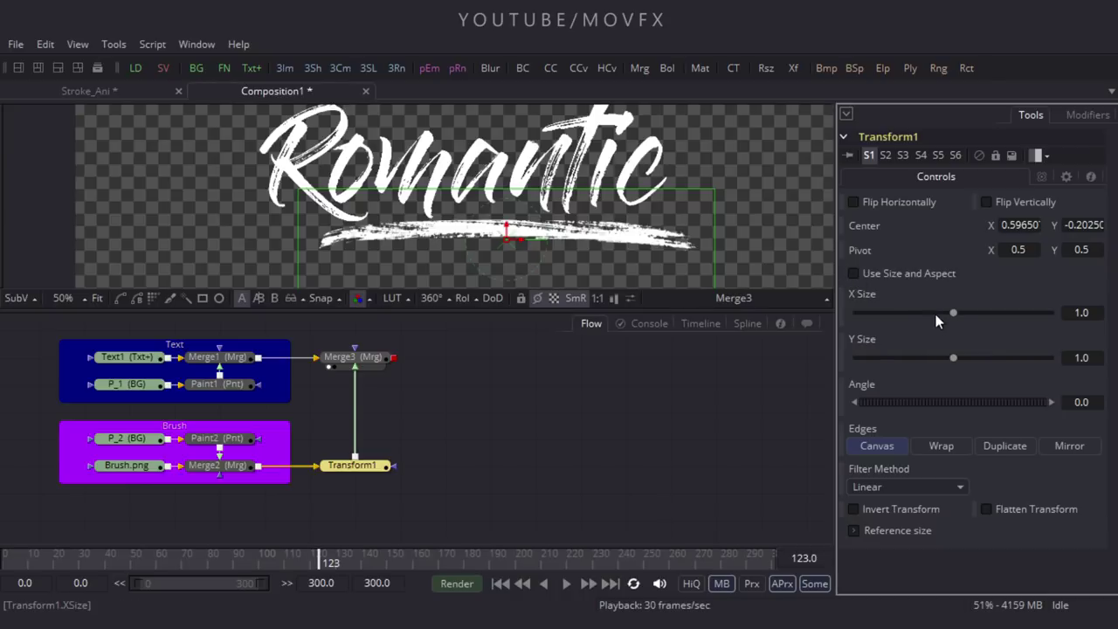
scroll(496, 180, down, 1)
drag(713, 223, 689, 224)
drag(554, 272, 552, 259)
drag(508, 203, 527, 213)
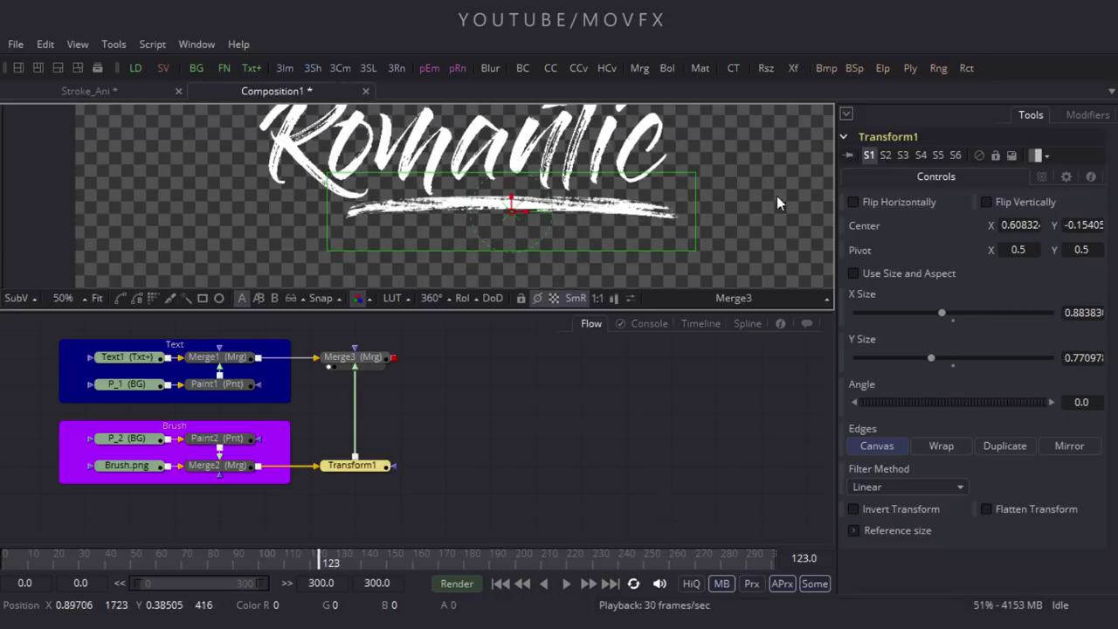
scroll(746, 194, up, 3)
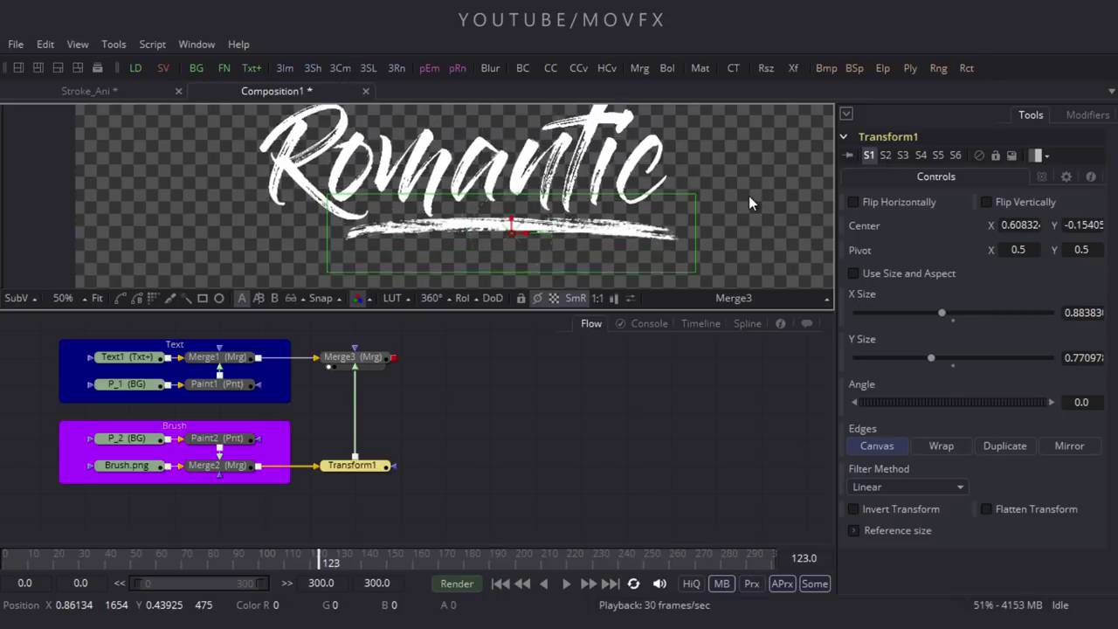
Fit the image in the viewer, play the title animation from frame 0, and stop at frame 130
click(98, 297)
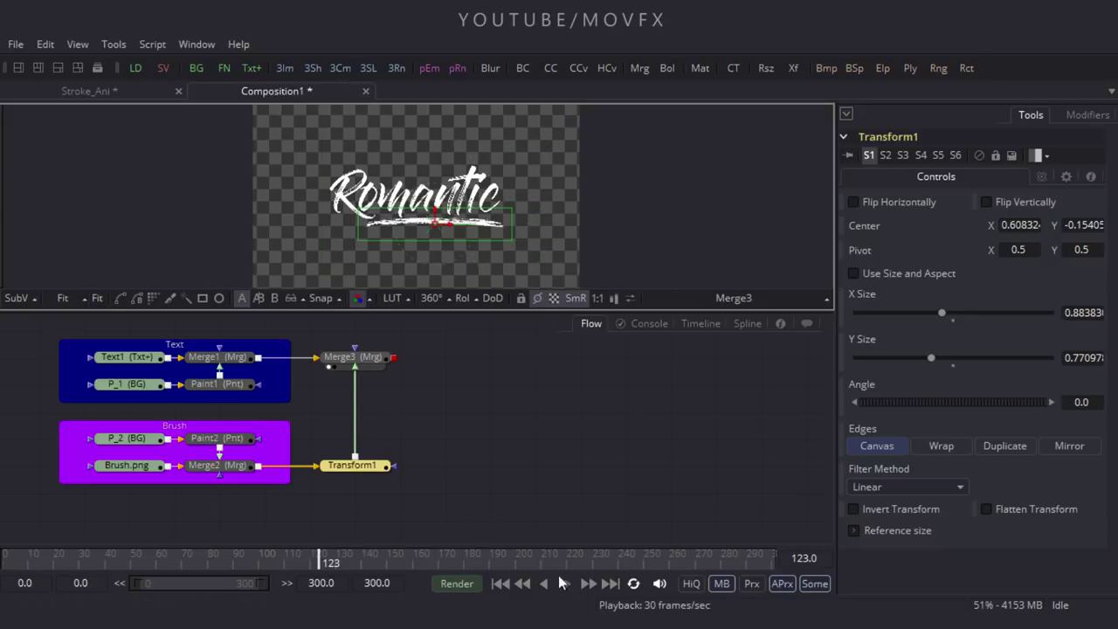
click(499, 583)
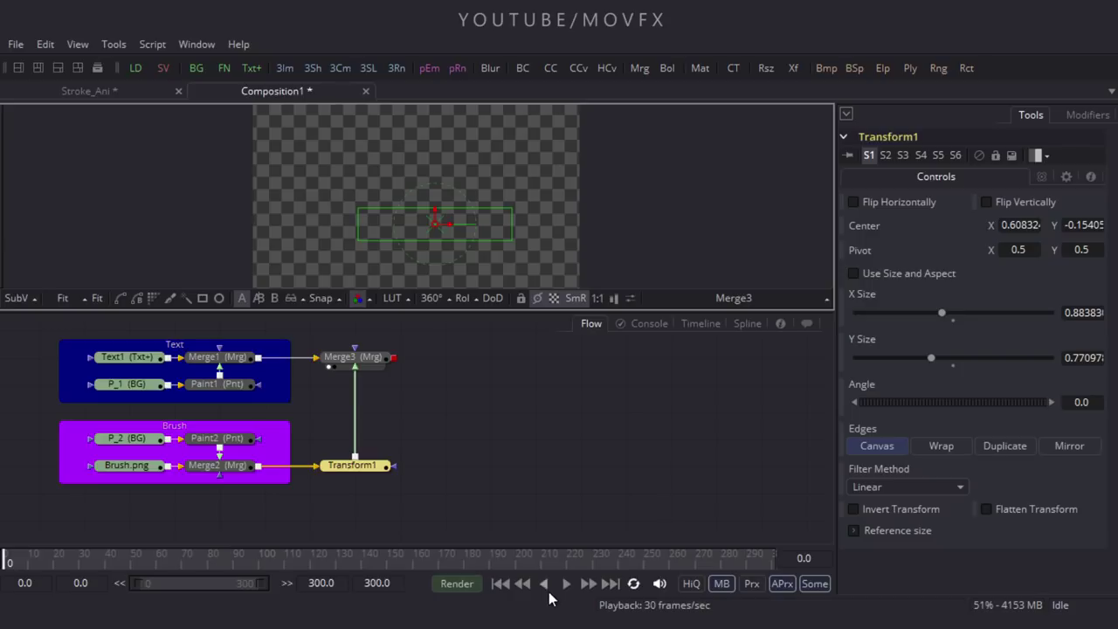
click(566, 584)
click(623, 479)
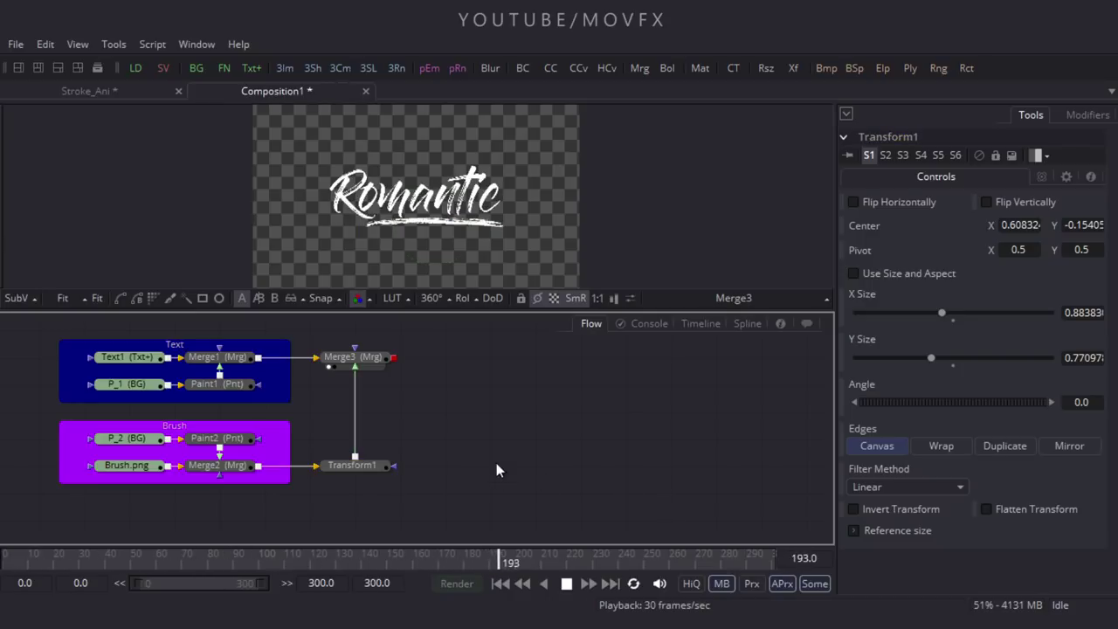
key(space)
drag(313, 564, 338, 559)
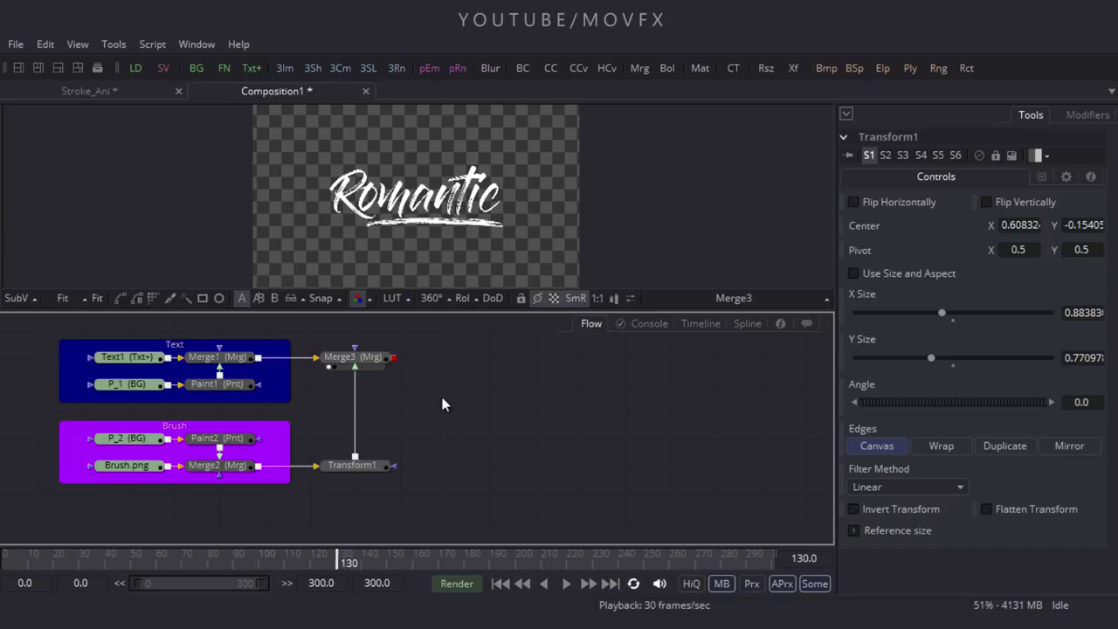
Add a Transform node after Merge3 and rename it Scale
click(365, 360)
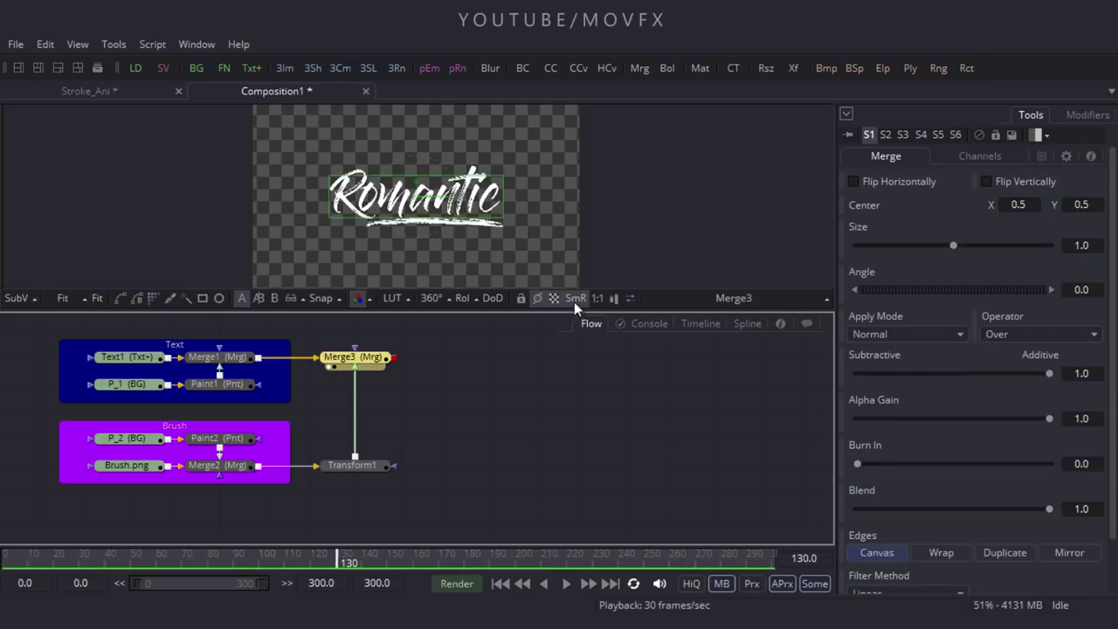
click(798, 69)
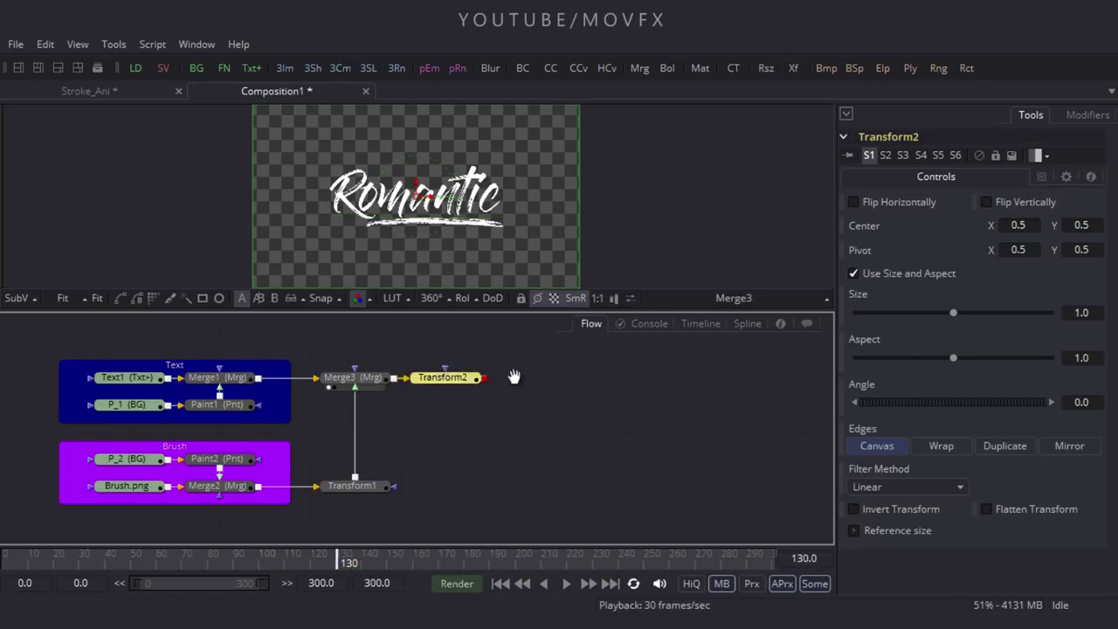
drag(514, 376, 498, 348)
key(F2)
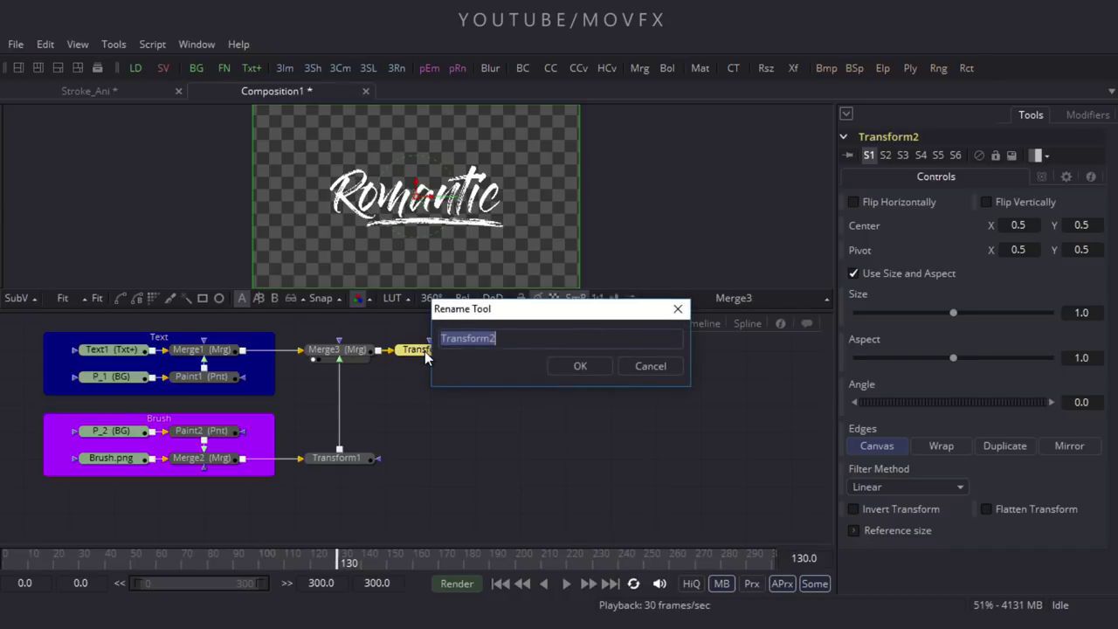
key(BackSpace)
text(Scale)
key(Return)
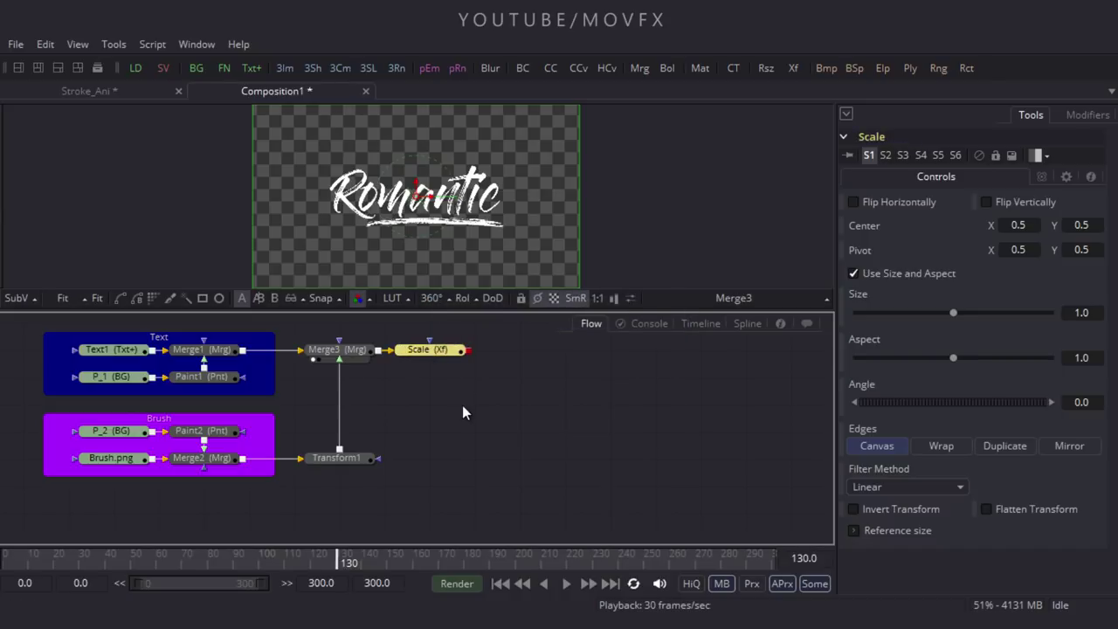
scroll(443, 416, down, 1)
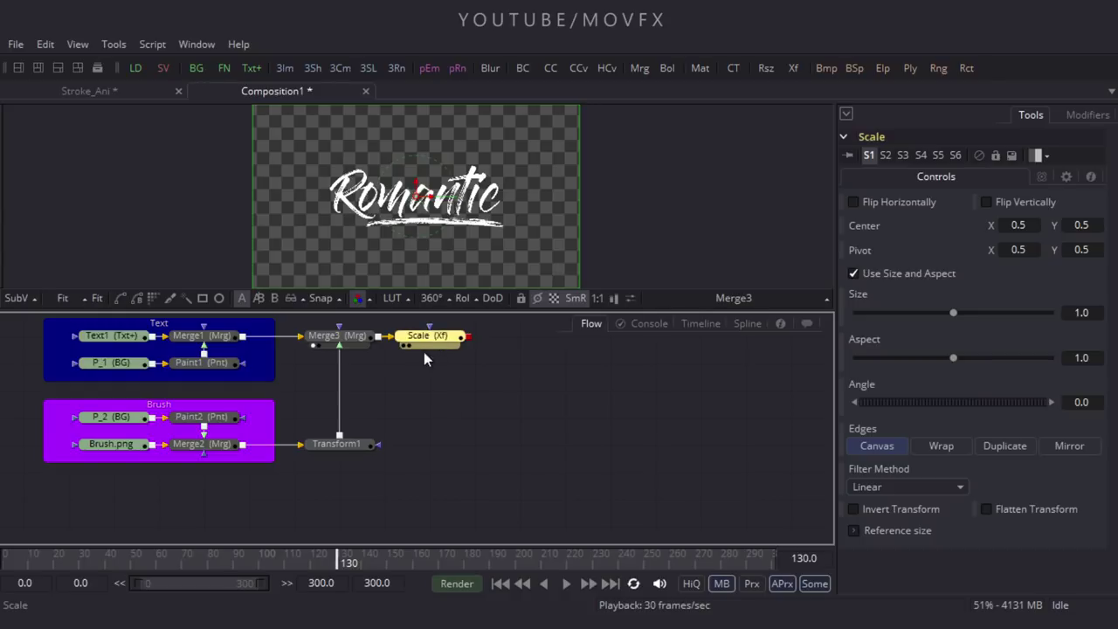
Animate the Scale node's Size with a keyframe of 1.0 at frame 300 and 1.25 at frame 0
mouse_move(363, 566)
mouse_down()
mouse_move(228, 545)
mouse_move(324, 551)
mouse_move(41, 534)
mouse_move(494, 541)
mouse_move(779, 562)
mouse_up()
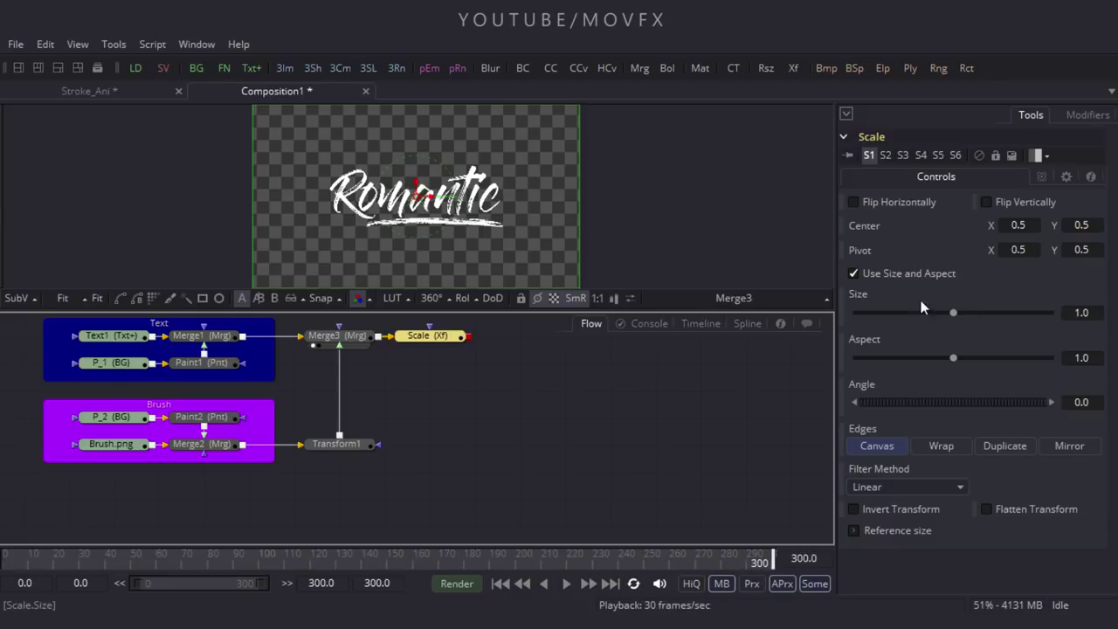
right_click(870, 299)
click(894, 309)
drag(556, 553, 3, 569)
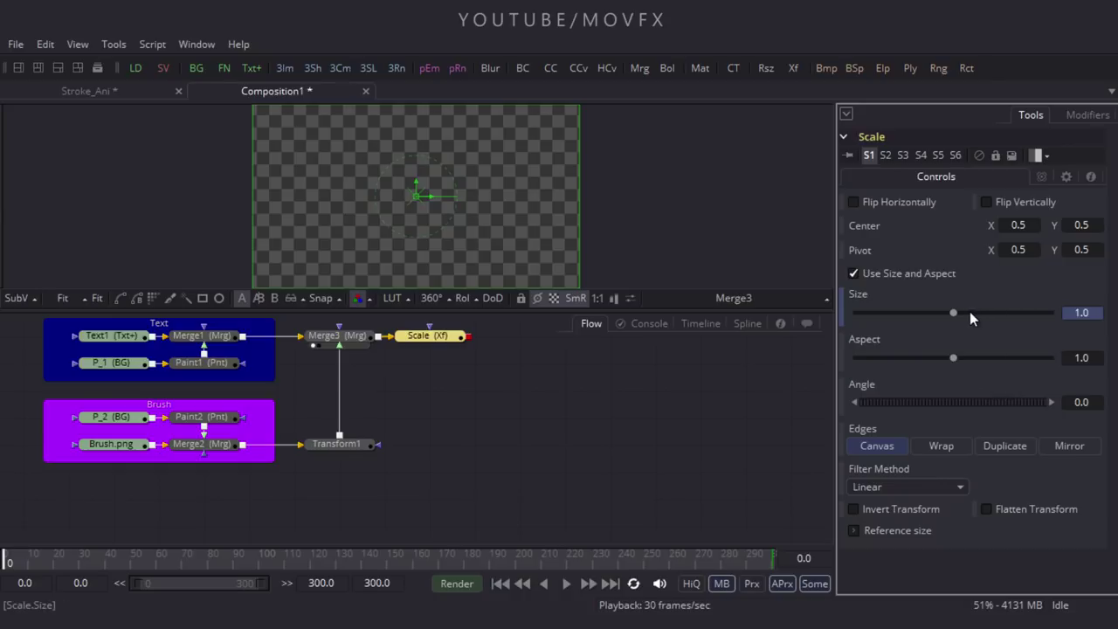
drag(960, 313, 970, 316)
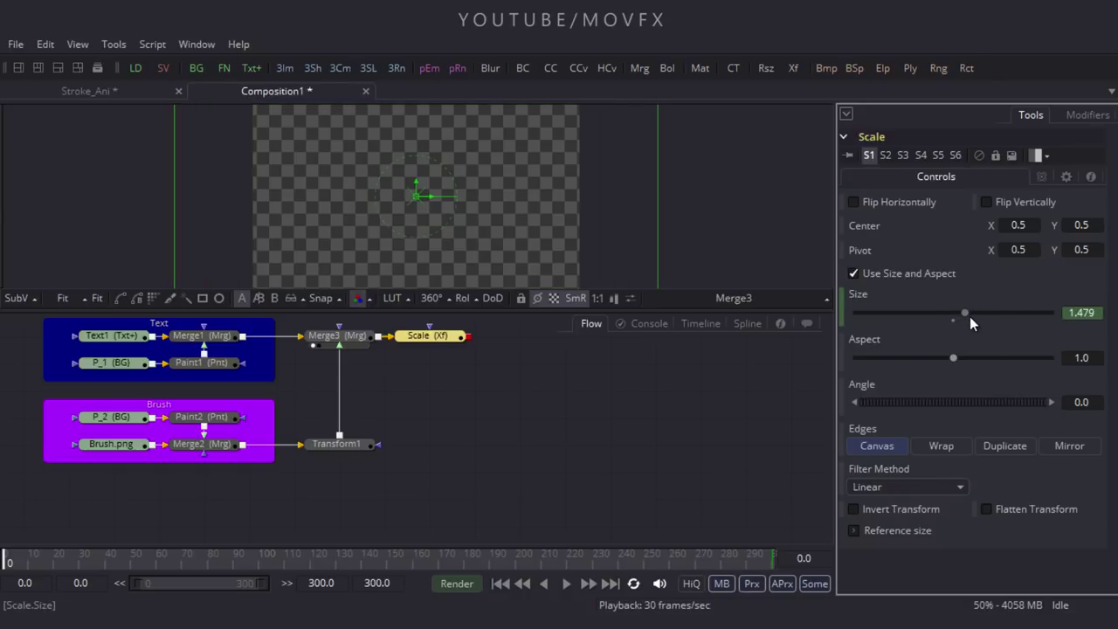
click(1102, 312)
text(1.25)
key(Tab)
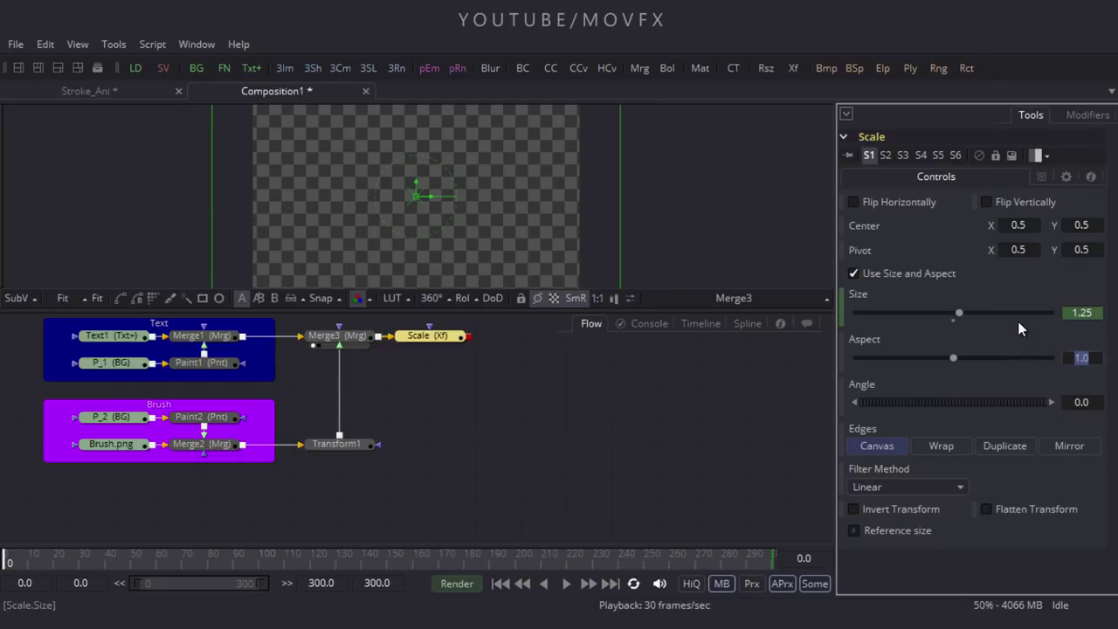
Bring the Mountains - 7418 video from the Stroke folder in File Explorer into the flow below the title nodes
click(487, 454)
scroll(494, 428, down, 1)
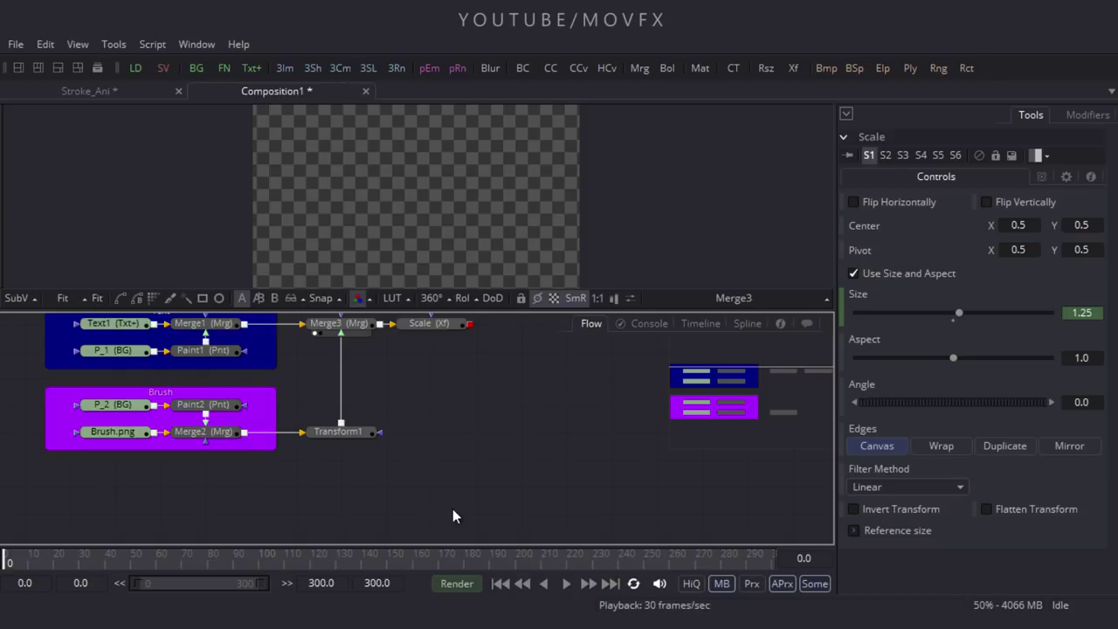
click(323, 620)
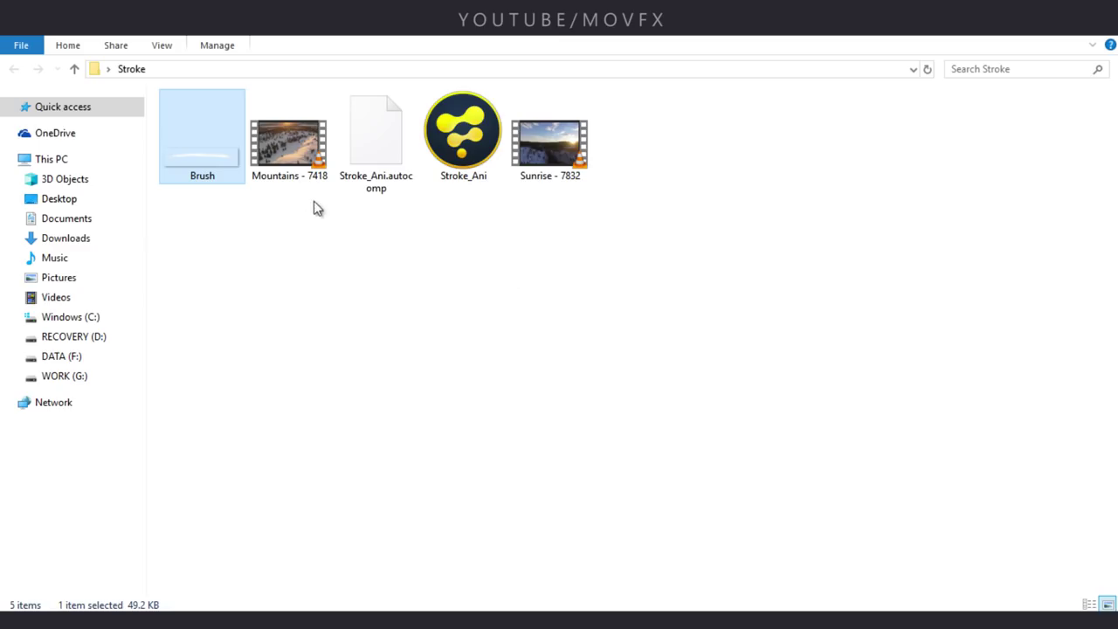
click(302, 163)
drag(297, 240, 289, 187)
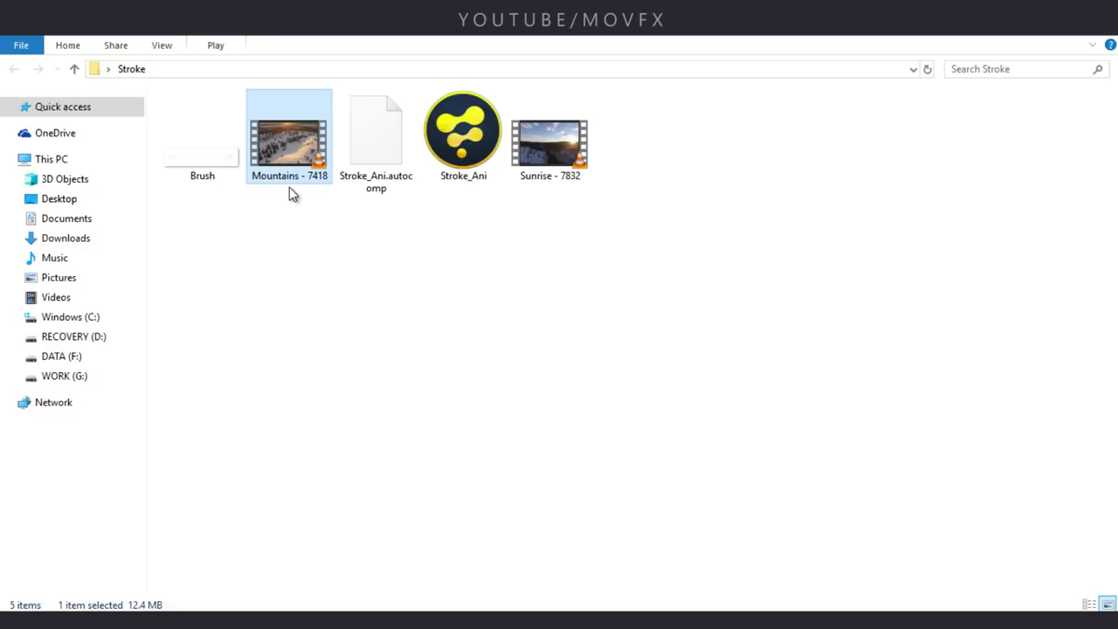
drag(290, 148, 426, 485)
drag(477, 447, 441, 454)
drag(467, 413, 462, 430)
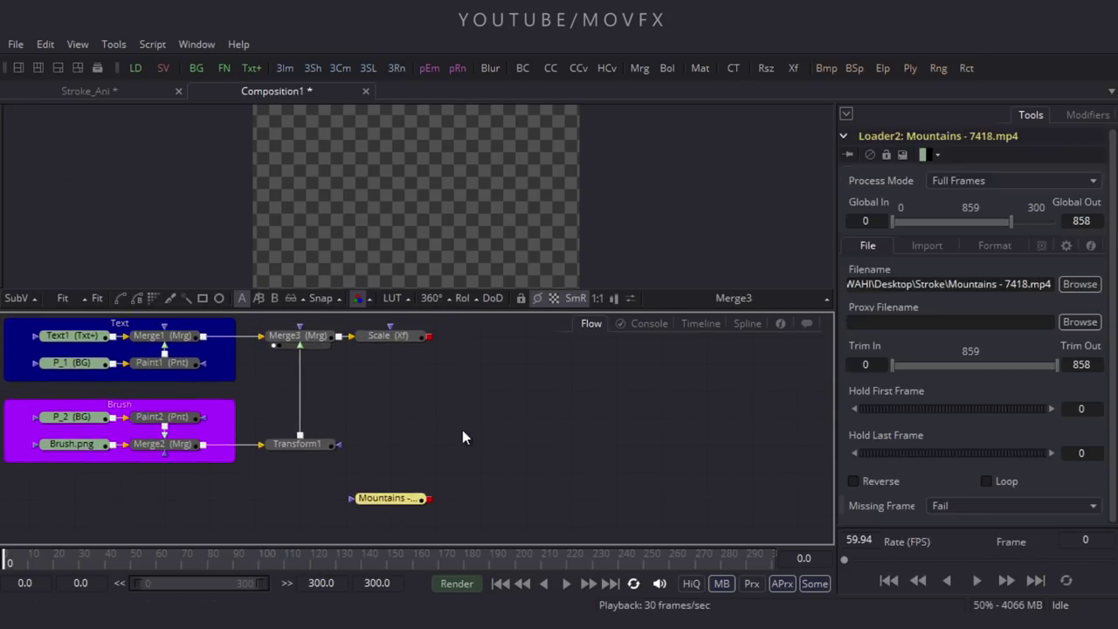
Add a Merge node with the Mountains clip as background and Scale as foreground, and show its result in the viewer
click(472, 433)
click(639, 68)
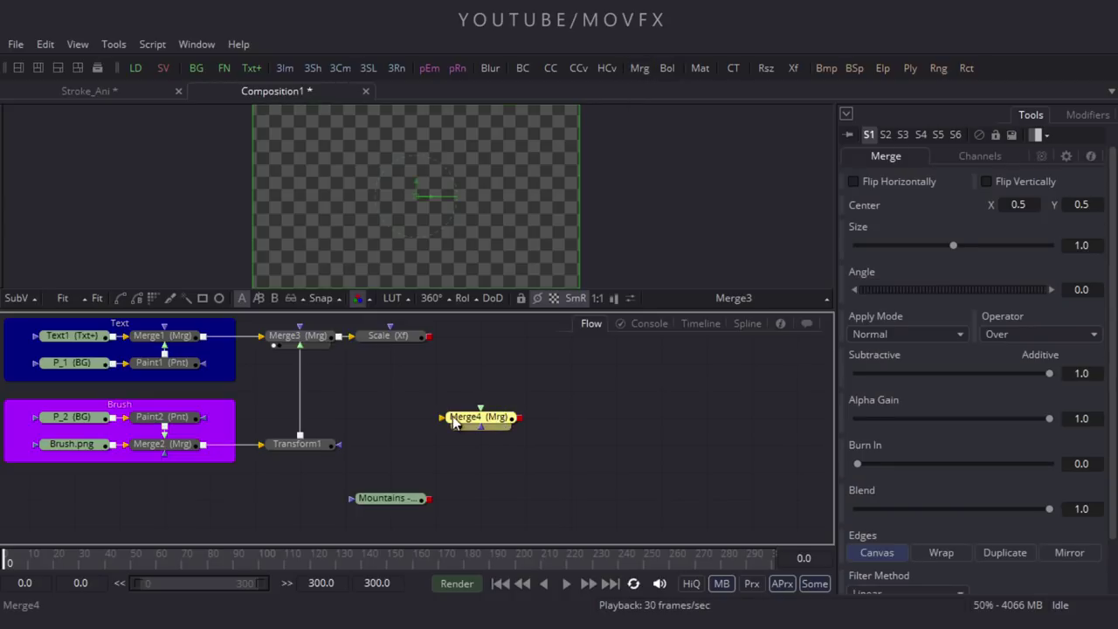
drag(442, 421, 393, 501)
drag(481, 409, 501, 195)
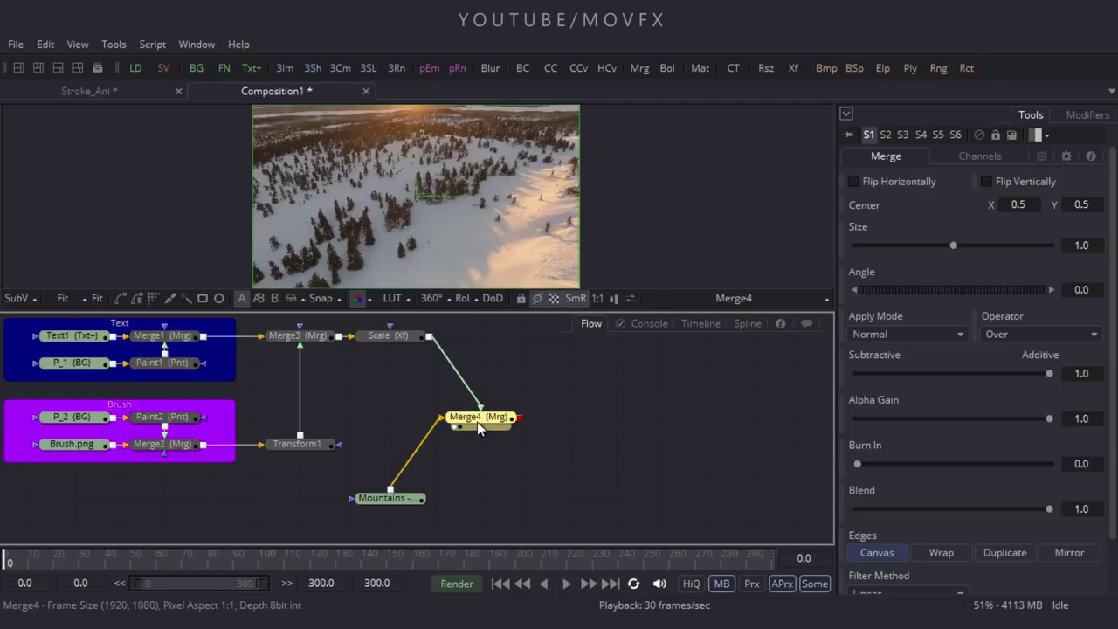
Line up Merge4 with the Scale node, place the Mountains loader directly below it, and go to frame 154
drag(477, 424, 524, 343)
click(399, 552)
drag(644, 414, 549, 405)
drag(302, 490, 425, 472)
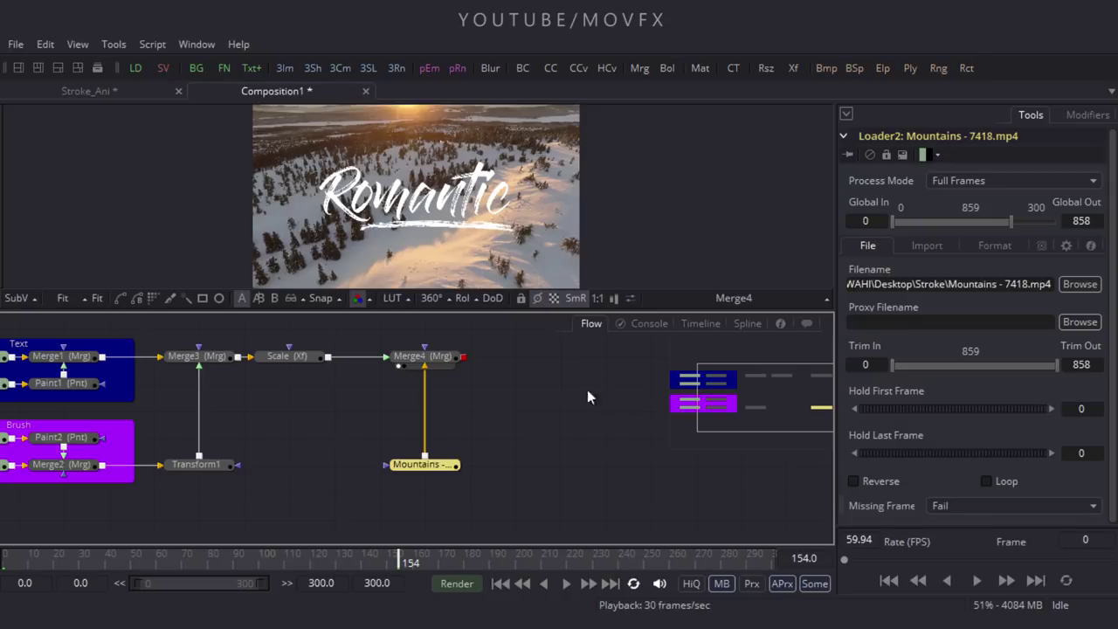
Shift the Mountains clip earlier in the full-screen Timeline so it ends at frame 300, then return to the node flow
click(700, 324)
key(F4)
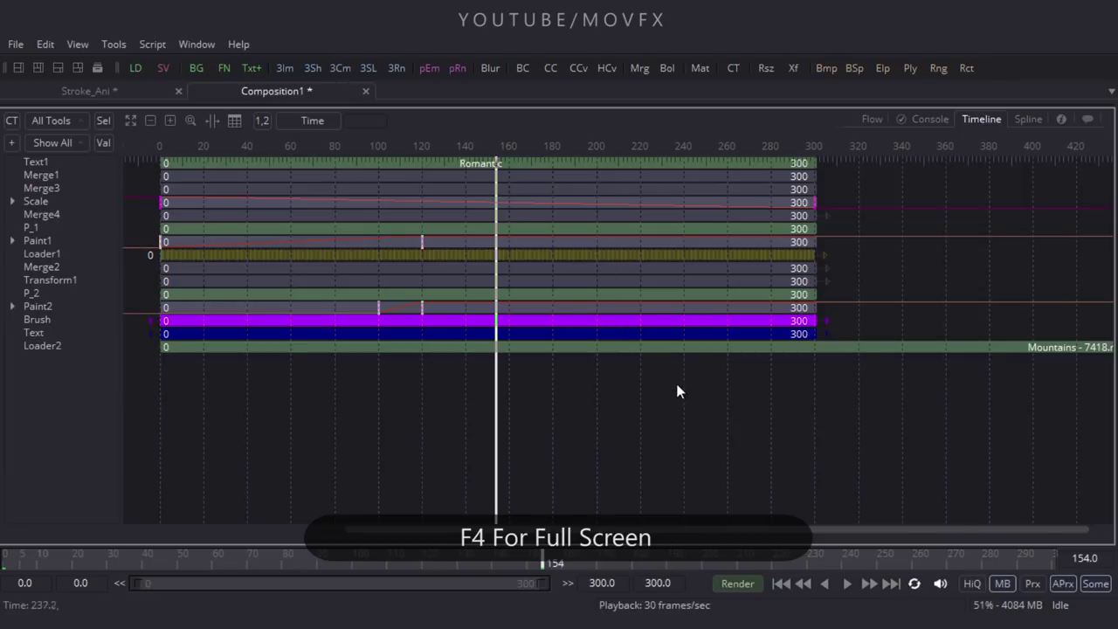
scroll(678, 391, down, 2)
scroll(677, 391, down, 2)
drag(808, 468, 542, 457)
drag(831, 346, 187, 325)
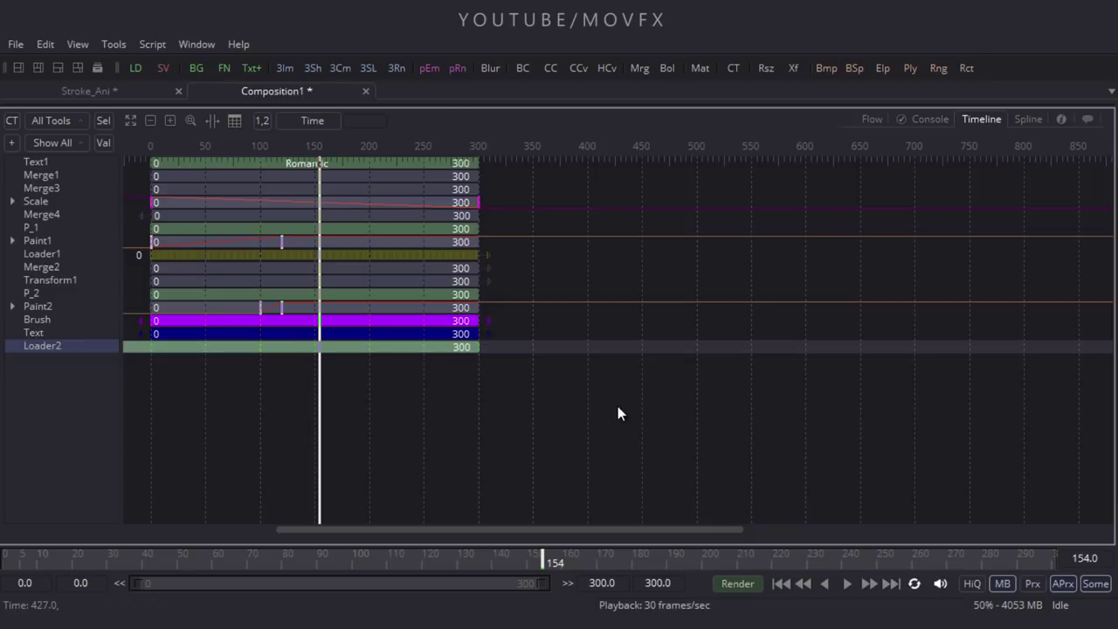
key(F4)
click(591, 324)
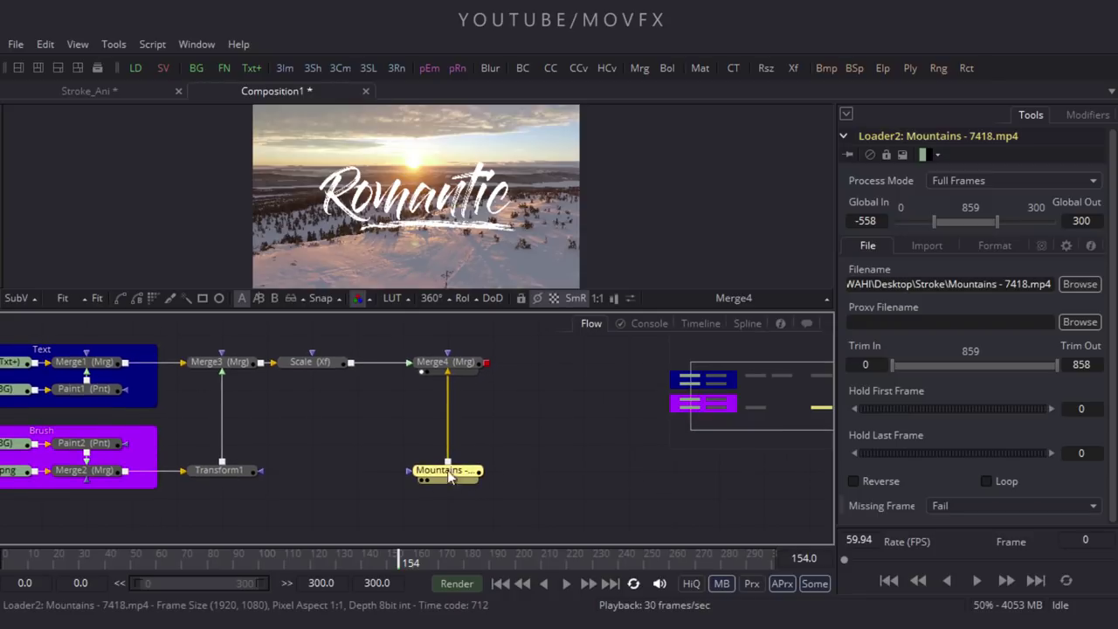
Insert a Color Corrector node between the Mountains loader and Merge4
click(114, 44)
mouse_move(162, 107)
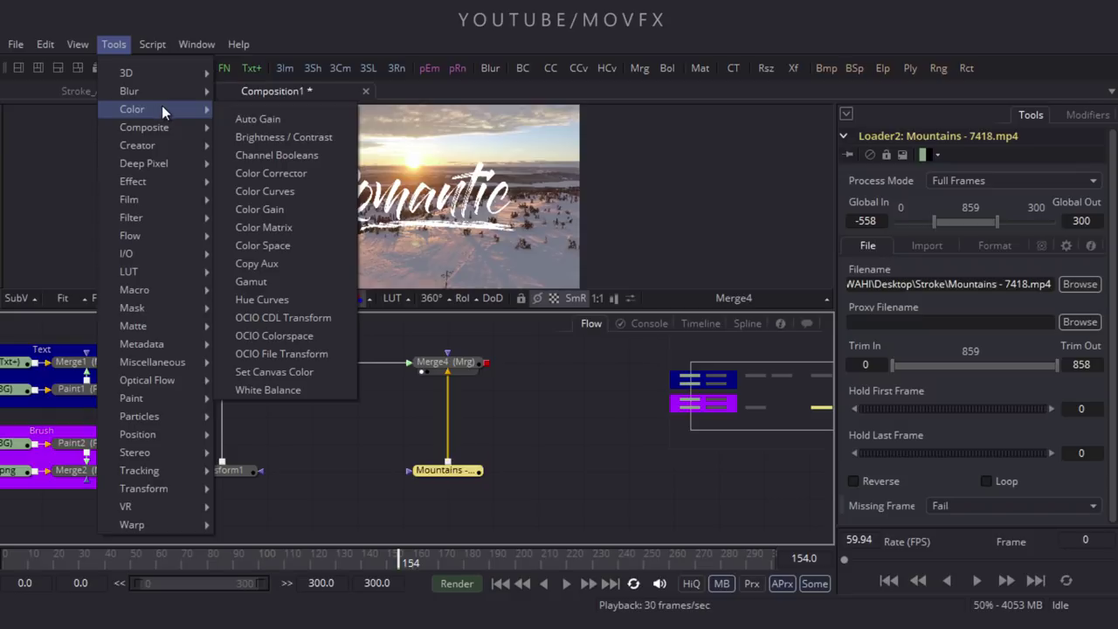
click(295, 173)
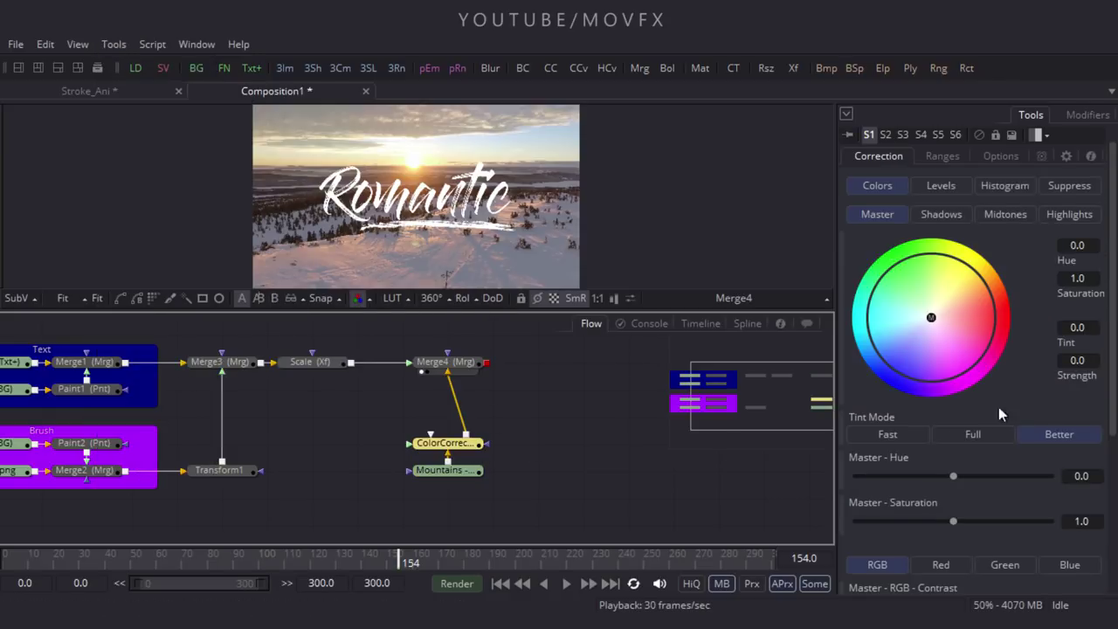
Darken the Mountains footage with a master RGB gain of 0.8 and a lift of about -0.21
scroll(1034, 346, down, 5)
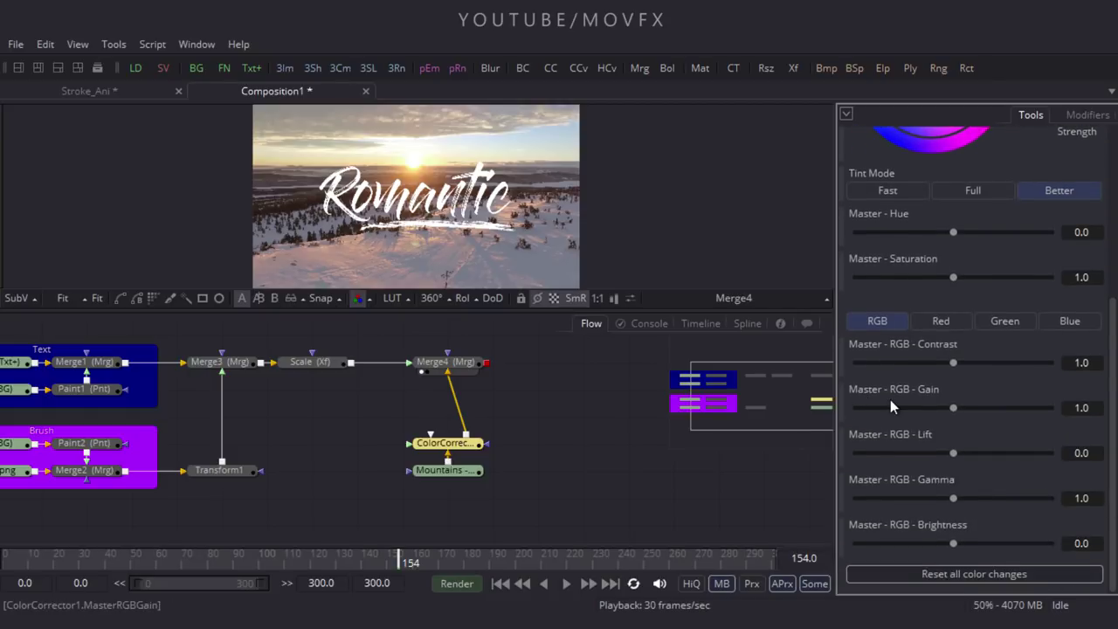
drag(953, 409, 931, 412)
click(1082, 408)
text(0.8)
key(Tab)
drag(953, 454, 933, 453)
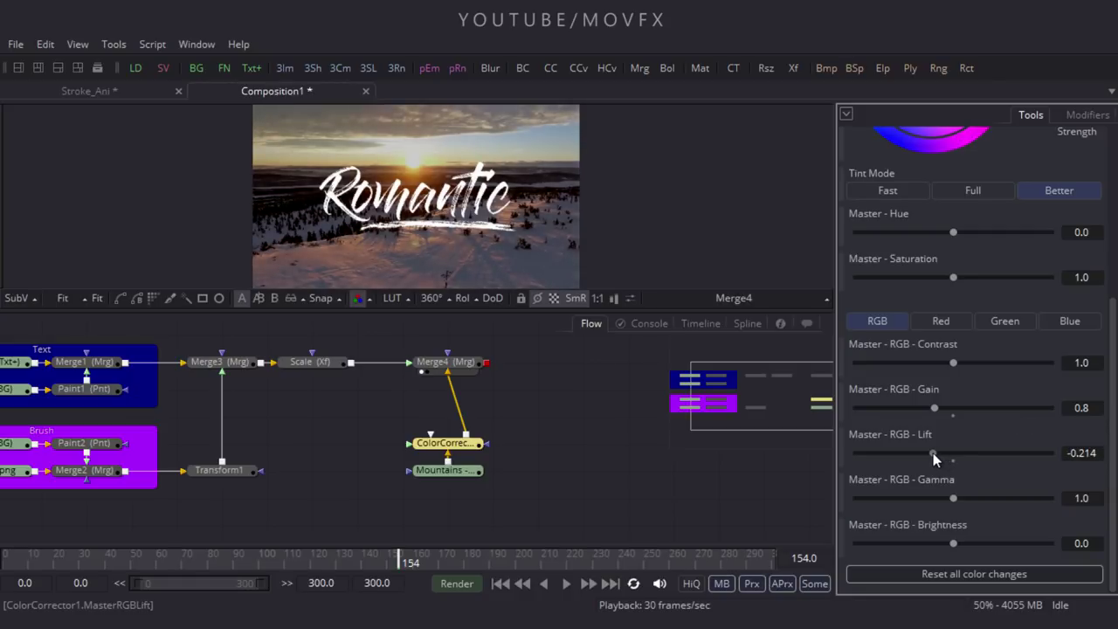
Set the Color Corrector's master RGB lift to -0.2 and scrub through the composition to check the darkened footage
drag(1098, 451, 977, 454)
text(-0.2)
key(Tab)
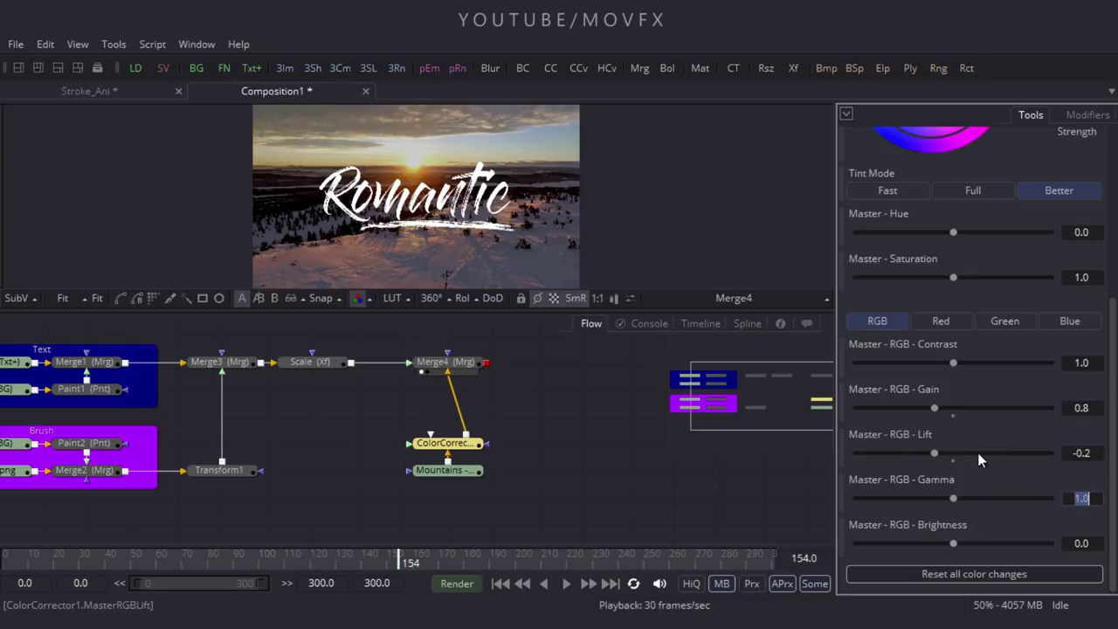
drag(546, 415, 548, 424)
drag(494, 559, 593, 562)
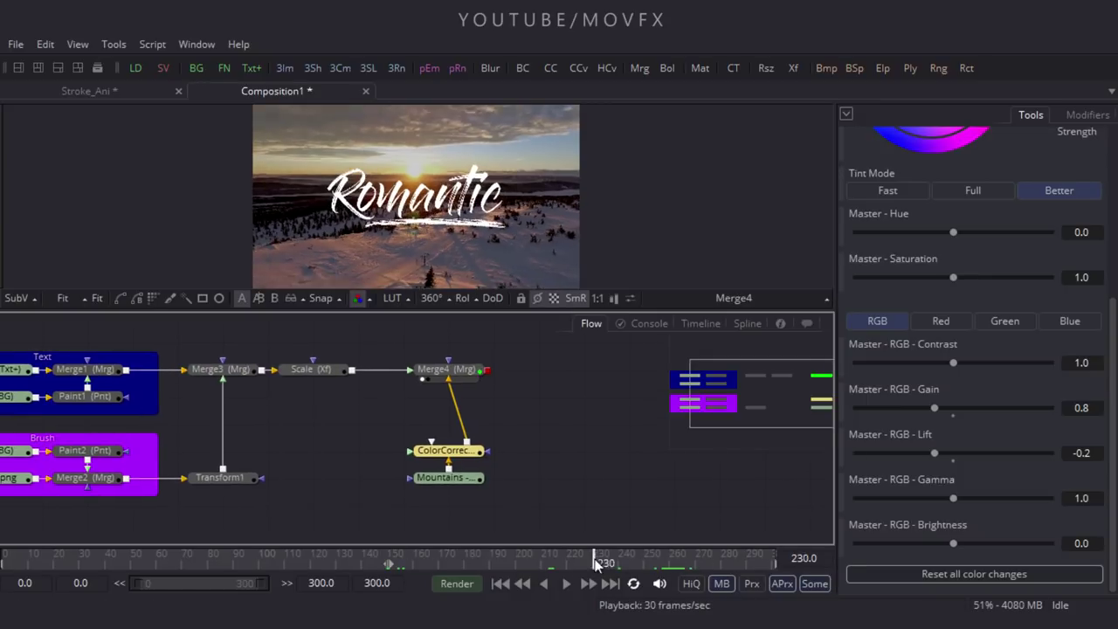
Add a Background node named Black and place it beside Merge4 in the node flow
drag(502, 327, 408, 502)
drag(493, 421, 502, 405)
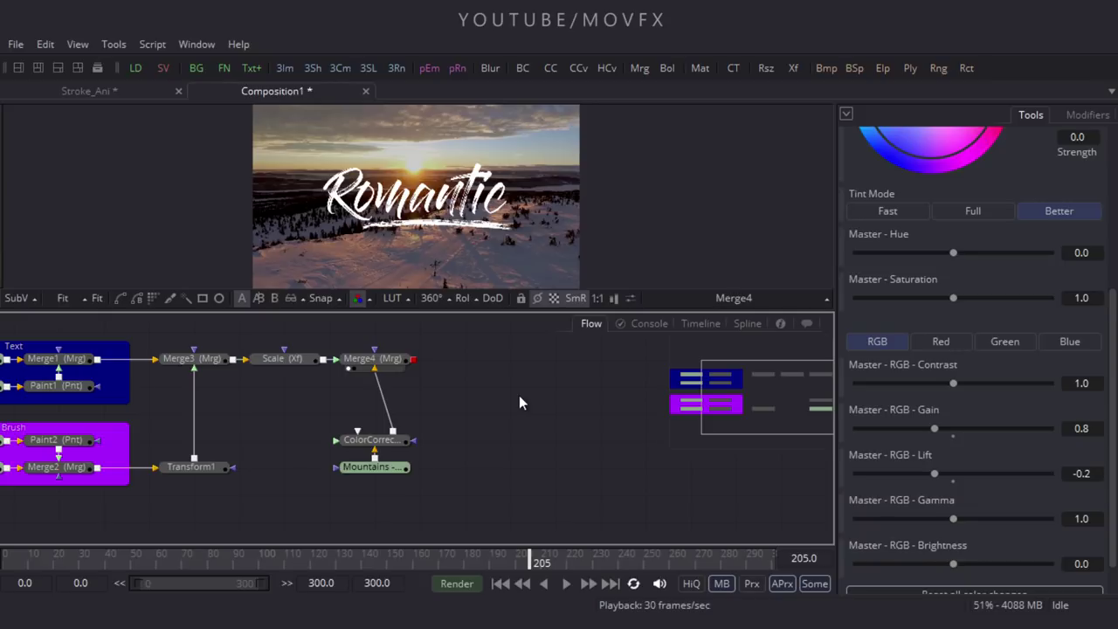
click(196, 67)
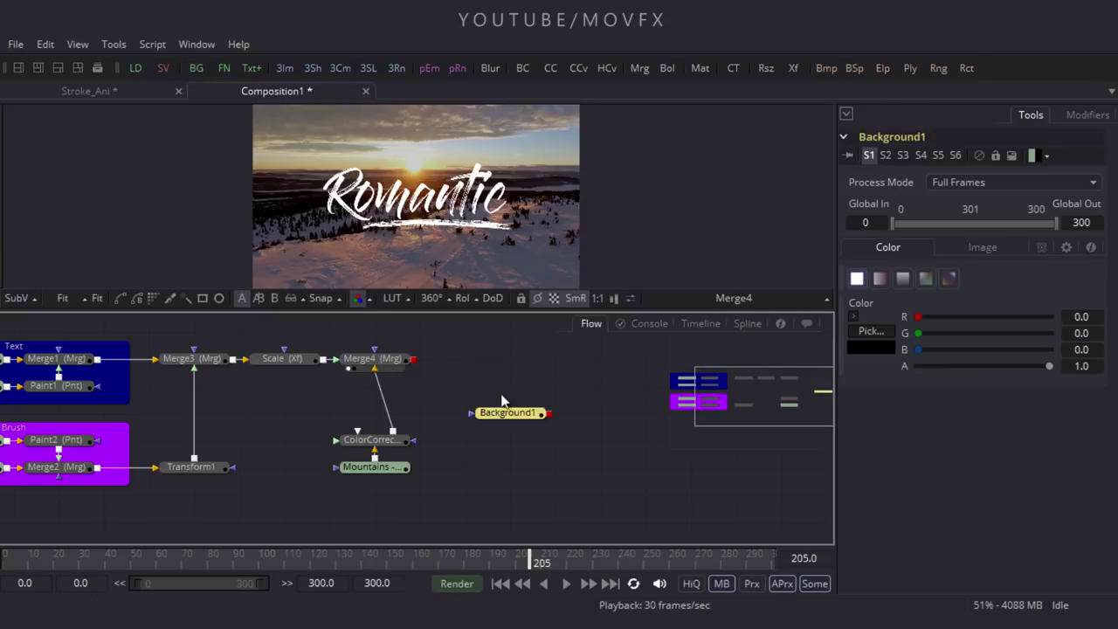
click(572, 519)
key(F2)
text(Black)
click(580, 367)
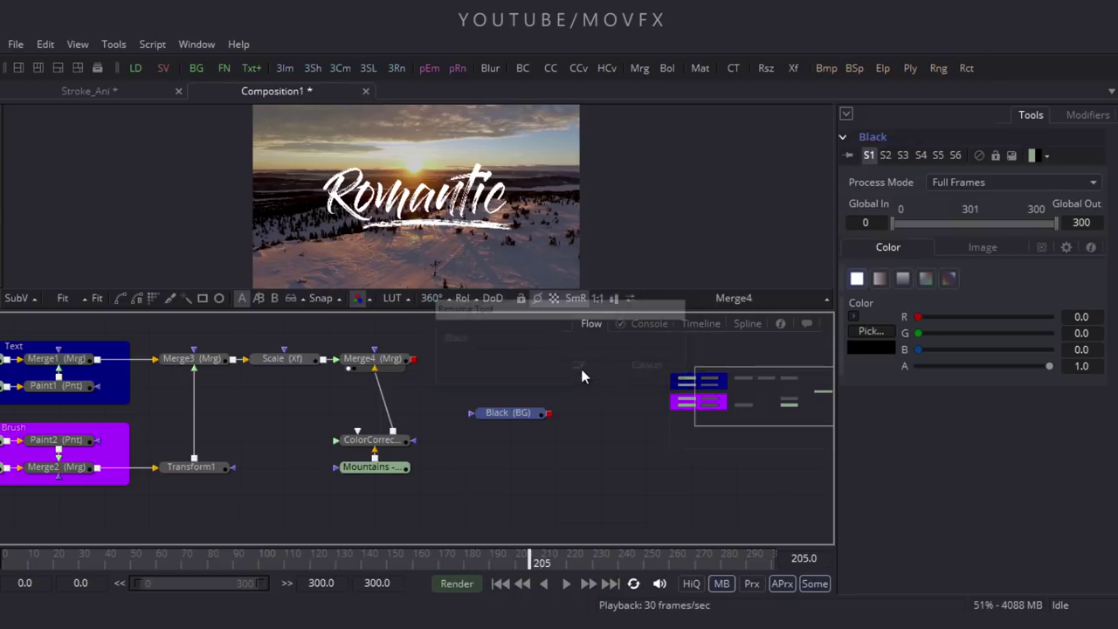
click(511, 361)
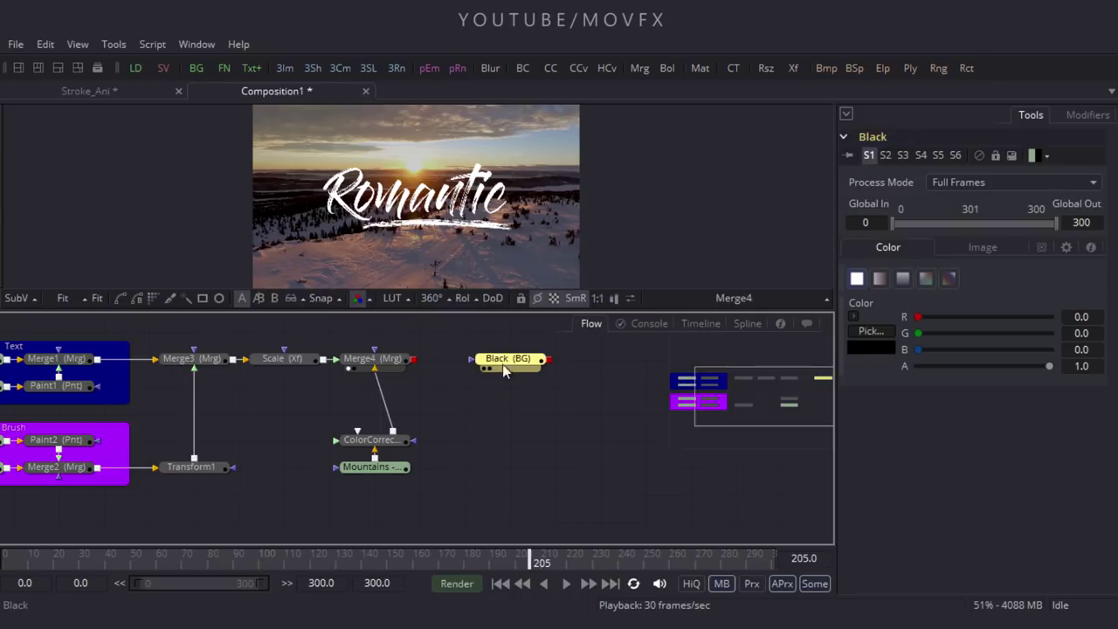
Mask the Black background with a rectangle wider than the frame, about 1.1 wide and 0.79 high
click(203, 299)
drag(497, 199, 596, 196)
drag(543, 241, 551, 266)
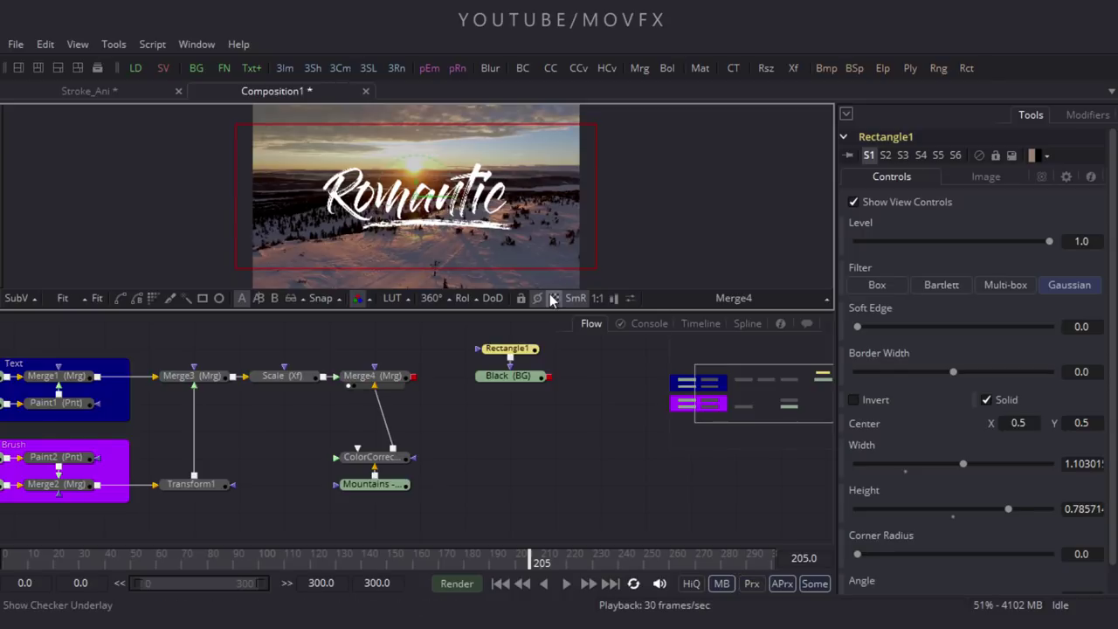
Place the Black background and its mask above Merge4, and composite it over Merge4's output with a new Merge node shown in the viewer
scroll(579, 388, up, 2)
click(507, 409)
drag(508, 416, 371, 389)
click(432, 383)
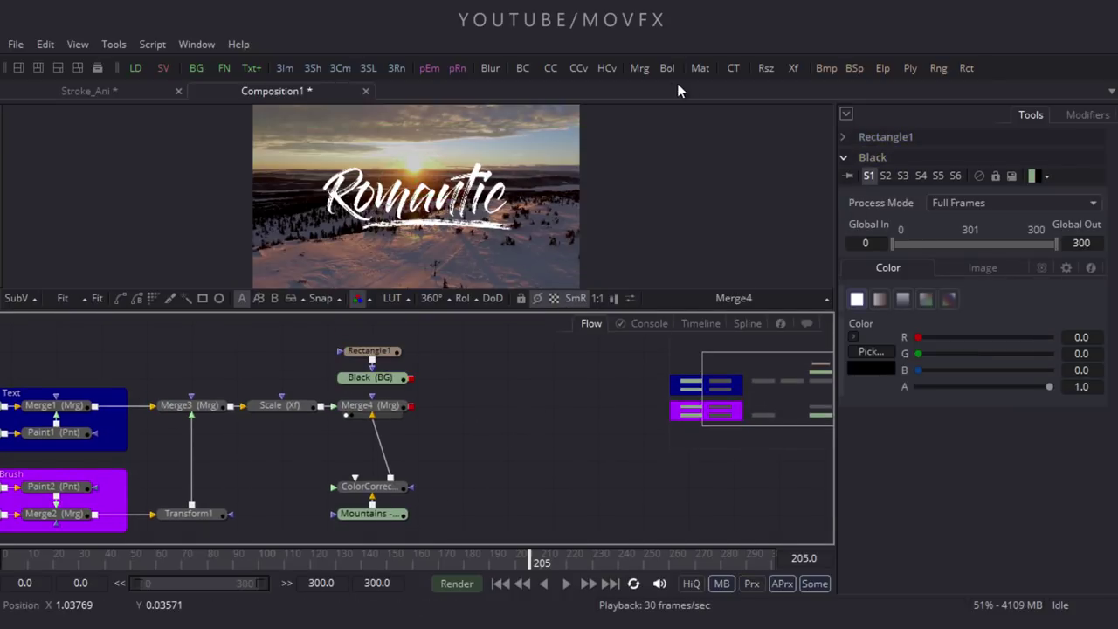
click(639, 67)
drag(556, 409, 462, 250)
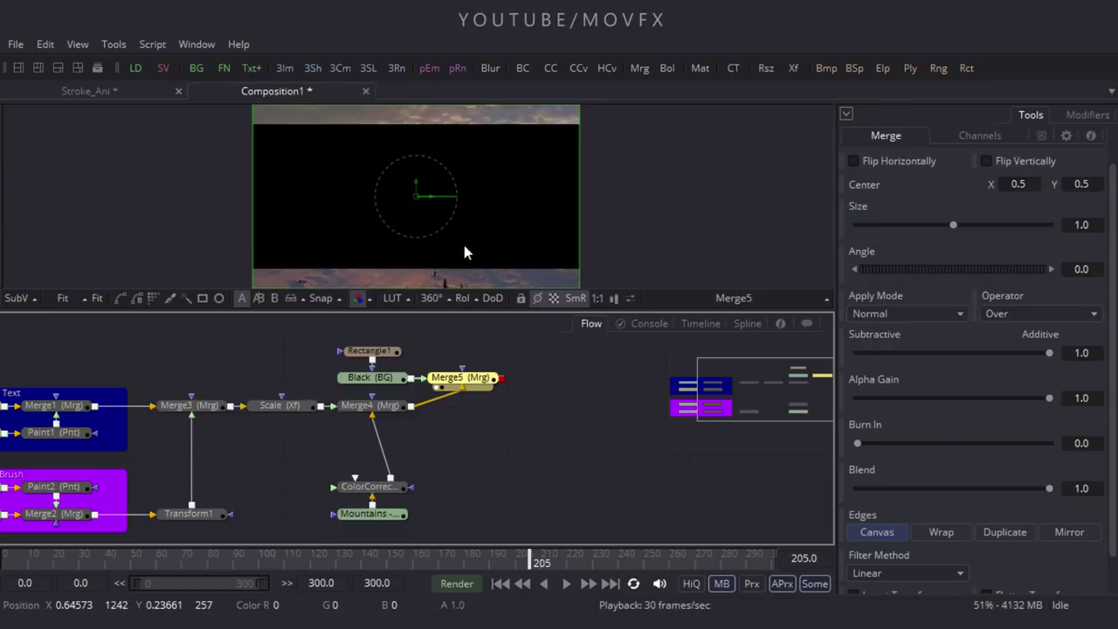
Invert the rectangle mask to form black letterbox bars, and scrub back to frame 81
click(376, 352)
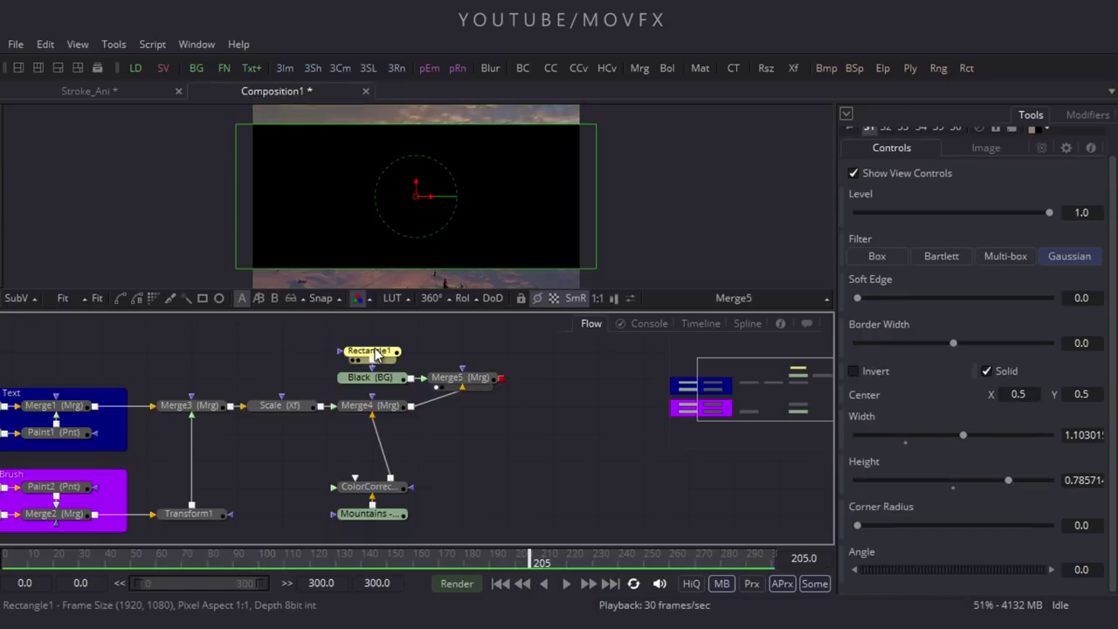
click(866, 373)
drag(418, 550, 219, 564)
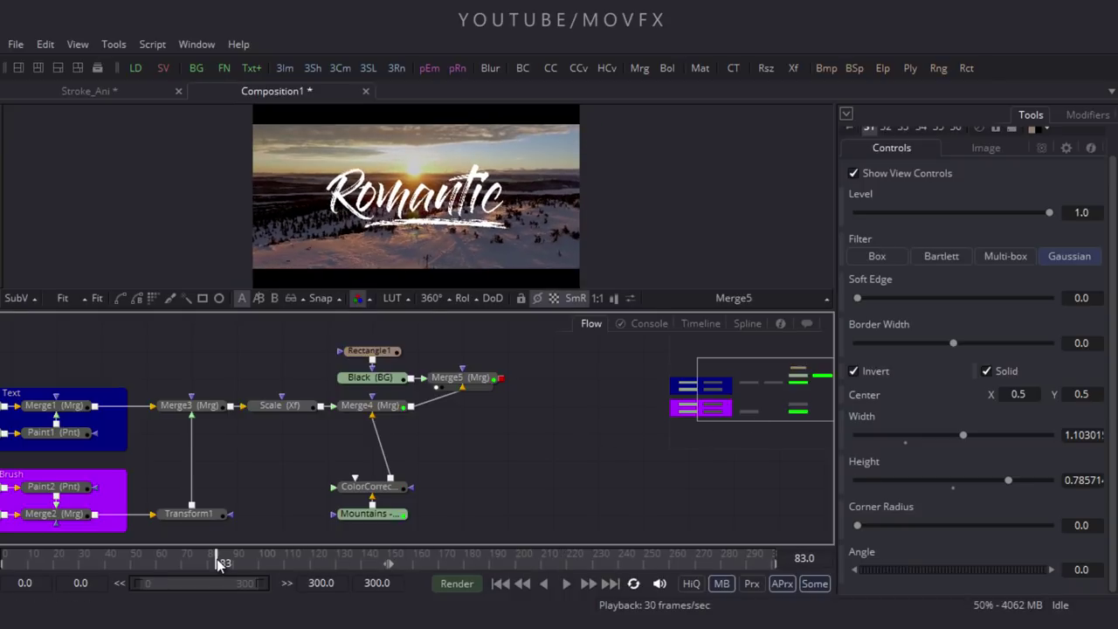
drag(217, 564, 211, 563)
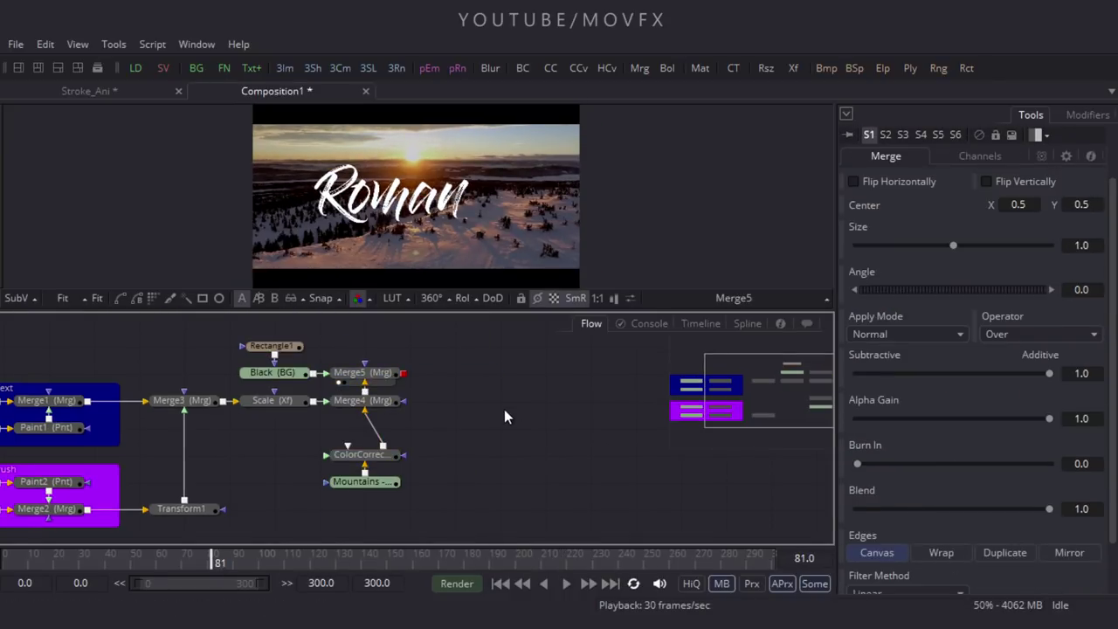
Show Paint1's Write On End curve in the full-screen Spline editor, fitted to view, and smooth its keyframes
click(747, 324)
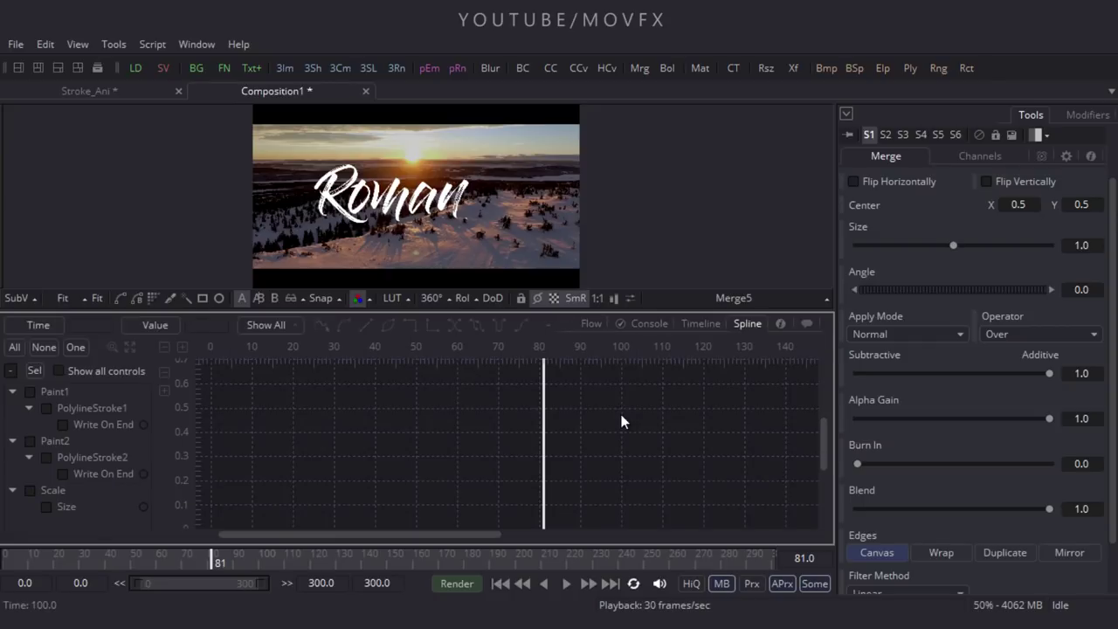
key(F4)
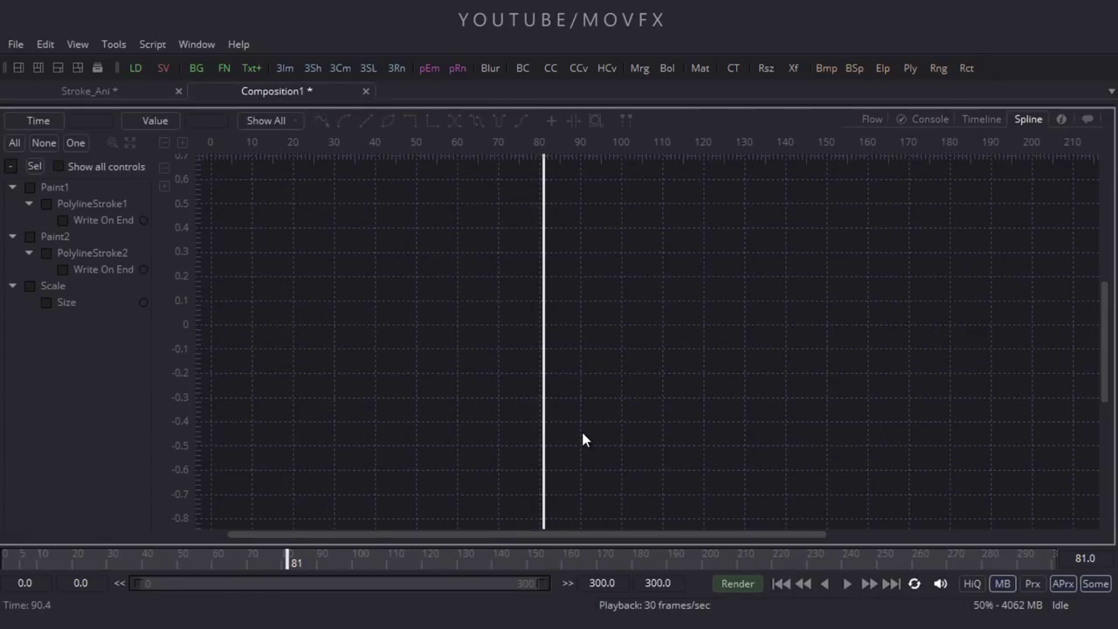
click(76, 144)
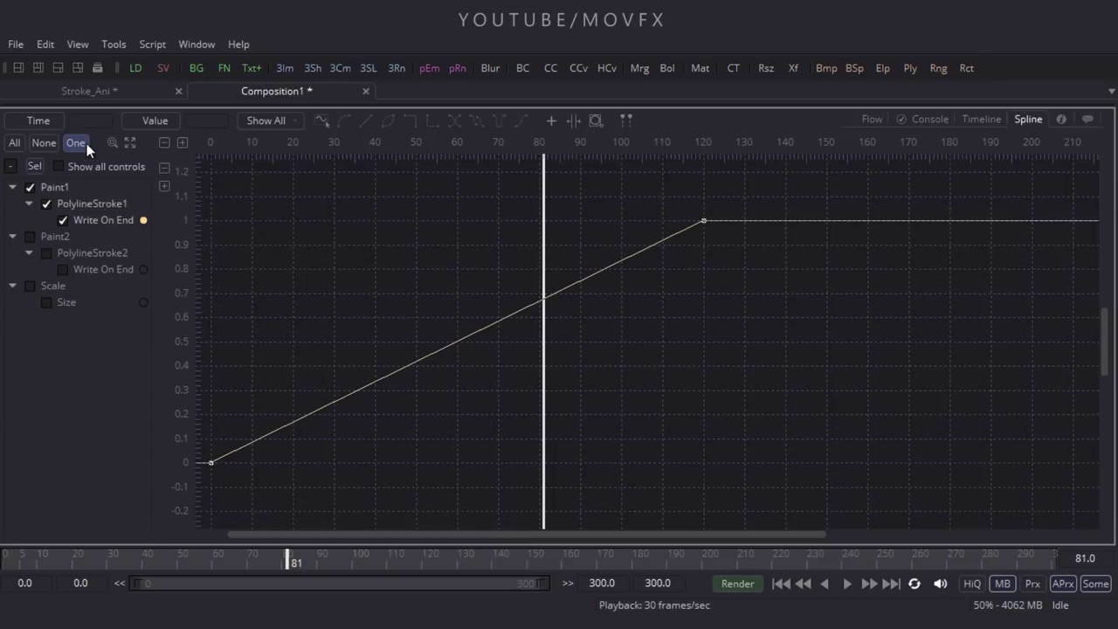
click(134, 146)
drag(1043, 174, 244, 520)
key(s)
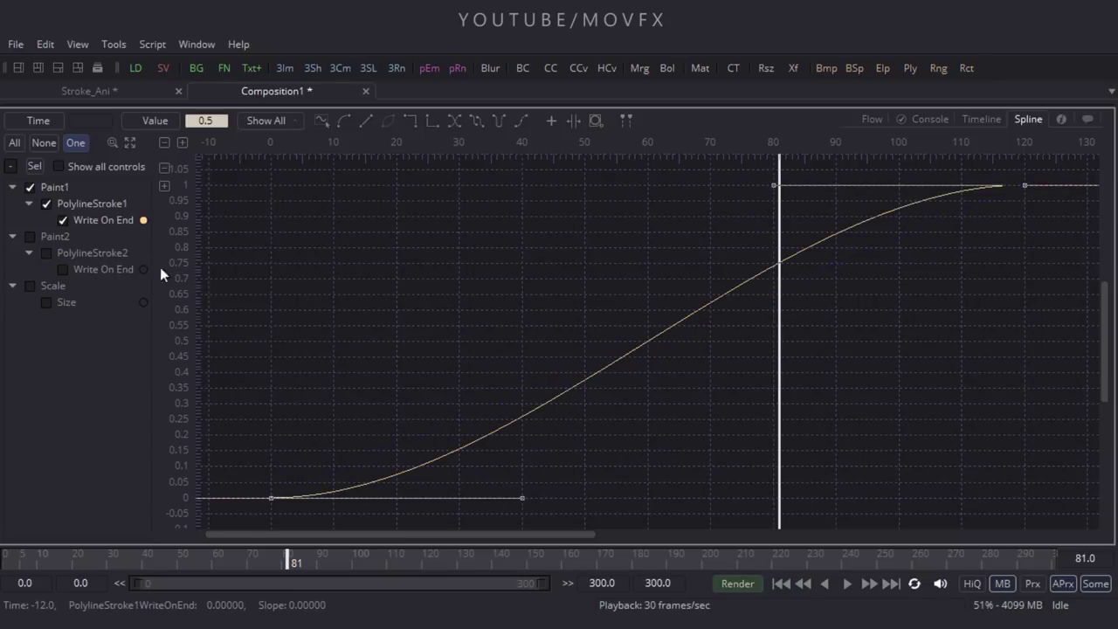
Display Paint2's Write On End curve and smooth its two keyframes
click(31, 237)
drag(1073, 197, 879, 491)
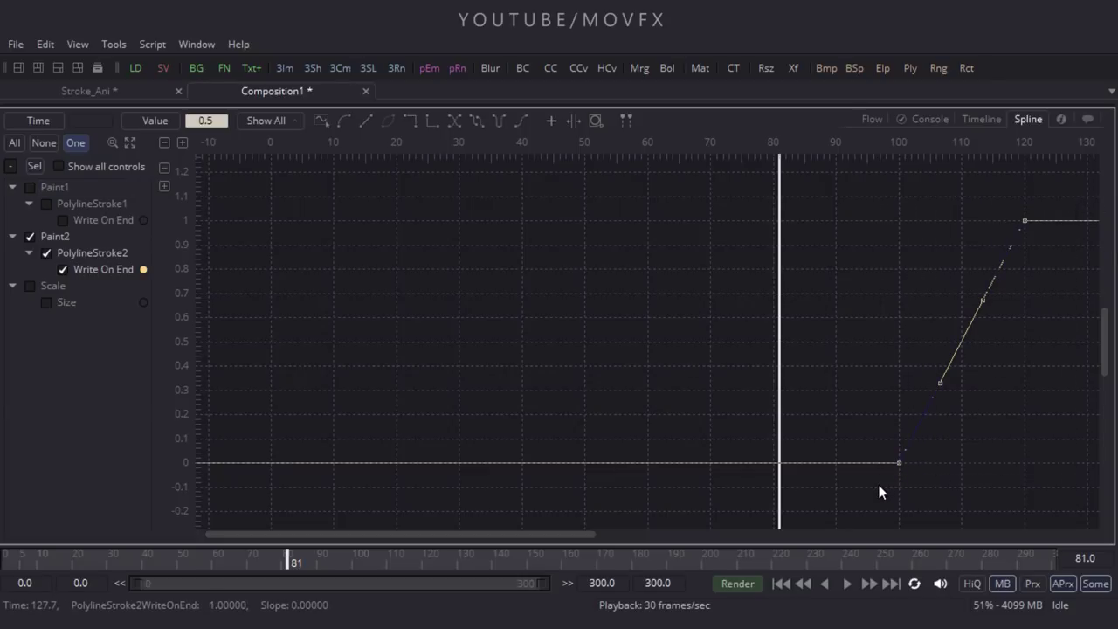
key(s)
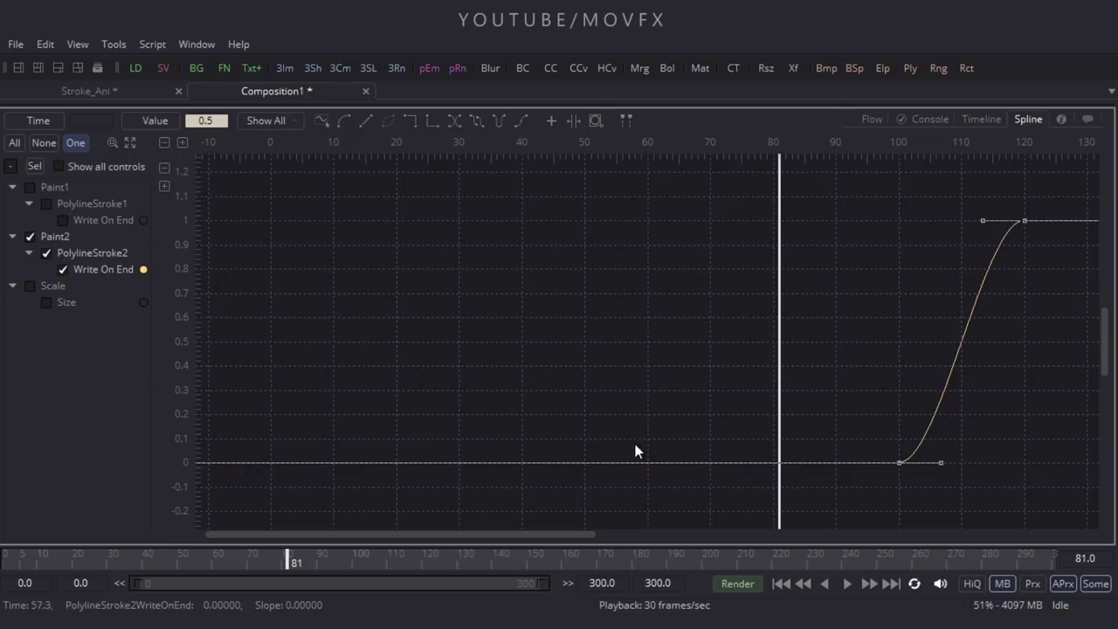
Display the Scale node's Size curve fitted to the view and smooth both of its keyframes
click(52, 285)
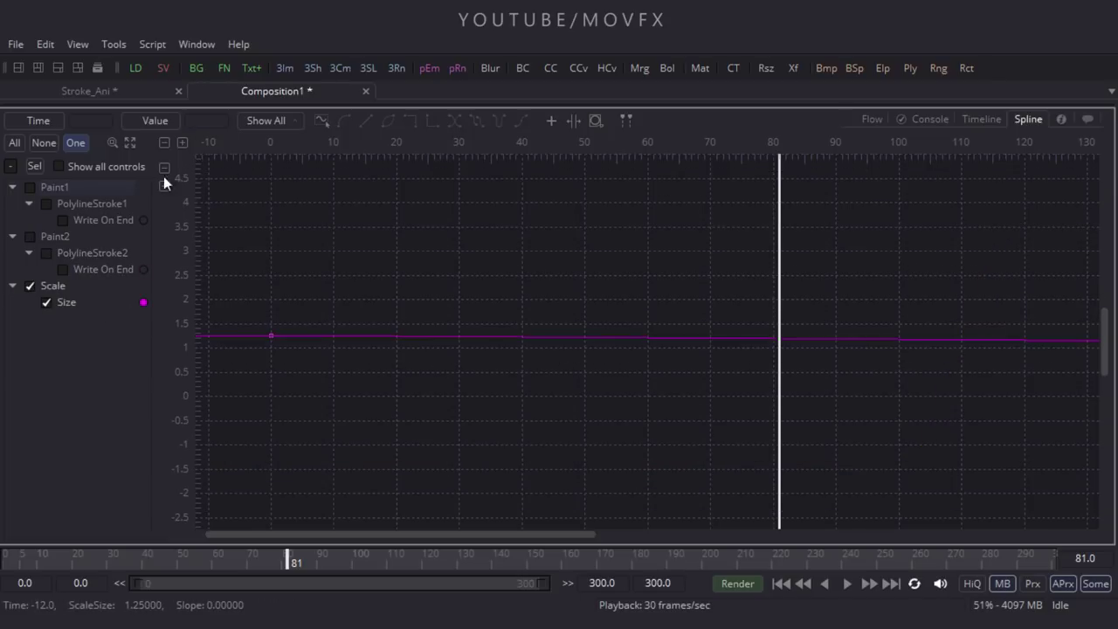
click(131, 141)
drag(248, 169, 1046, 514)
key(shift+s)
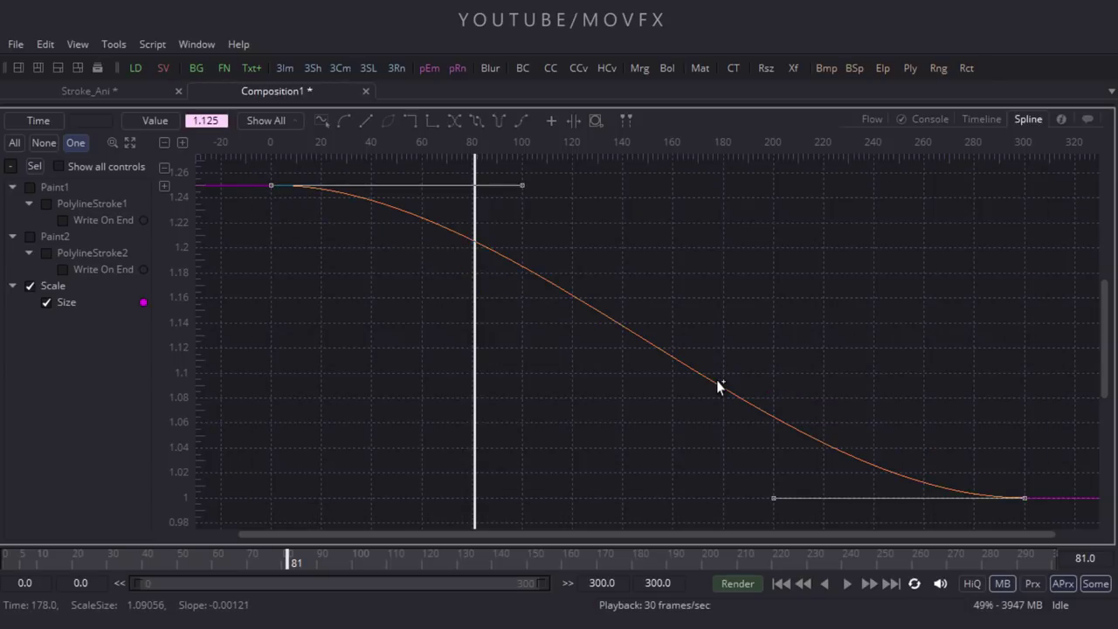
Leave the full-screen Spline editor, return to the node flow, and go back to frame 0
key(F4)
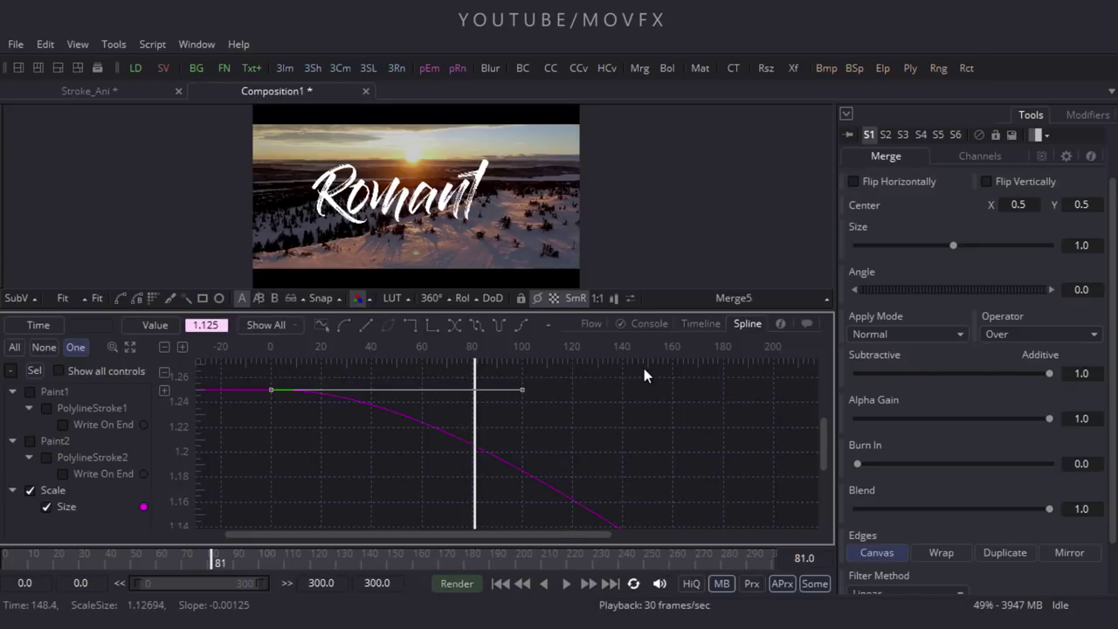
click(592, 324)
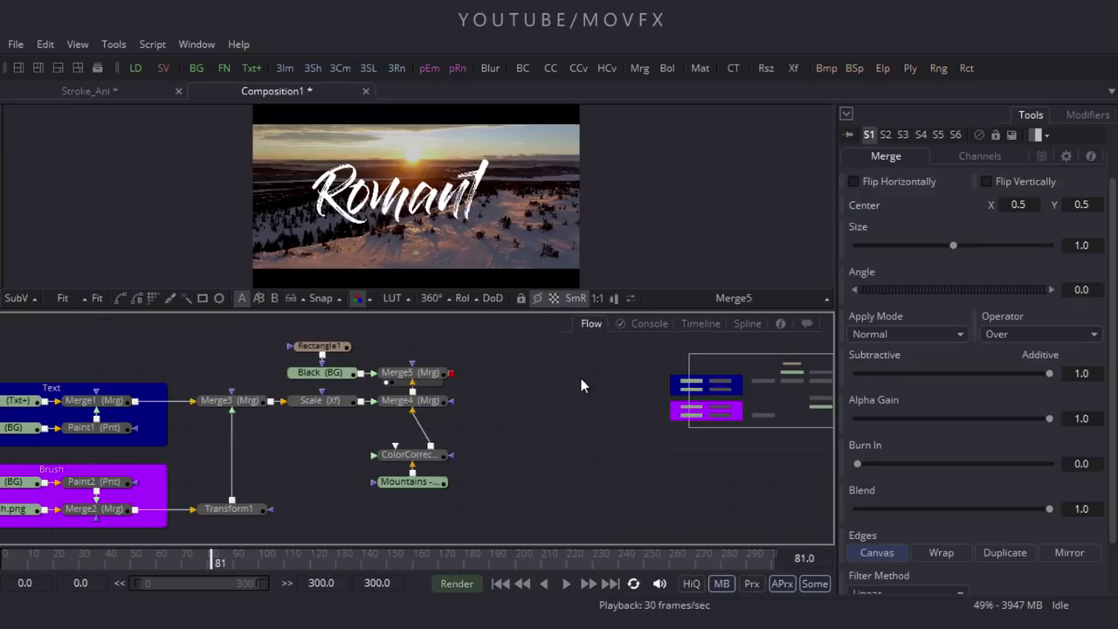
click(500, 583)
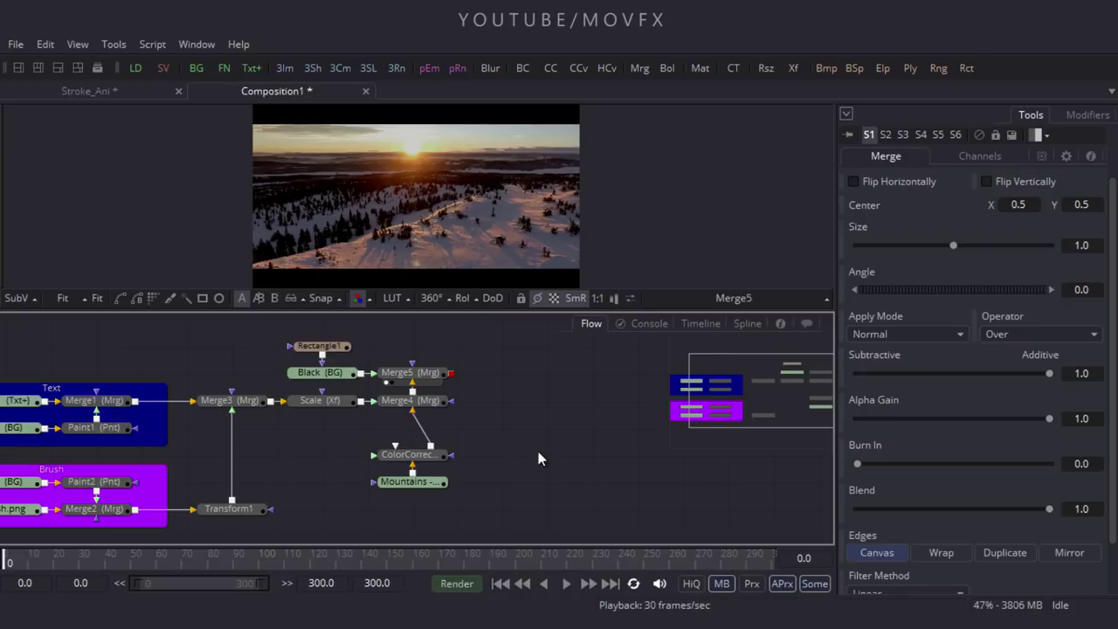